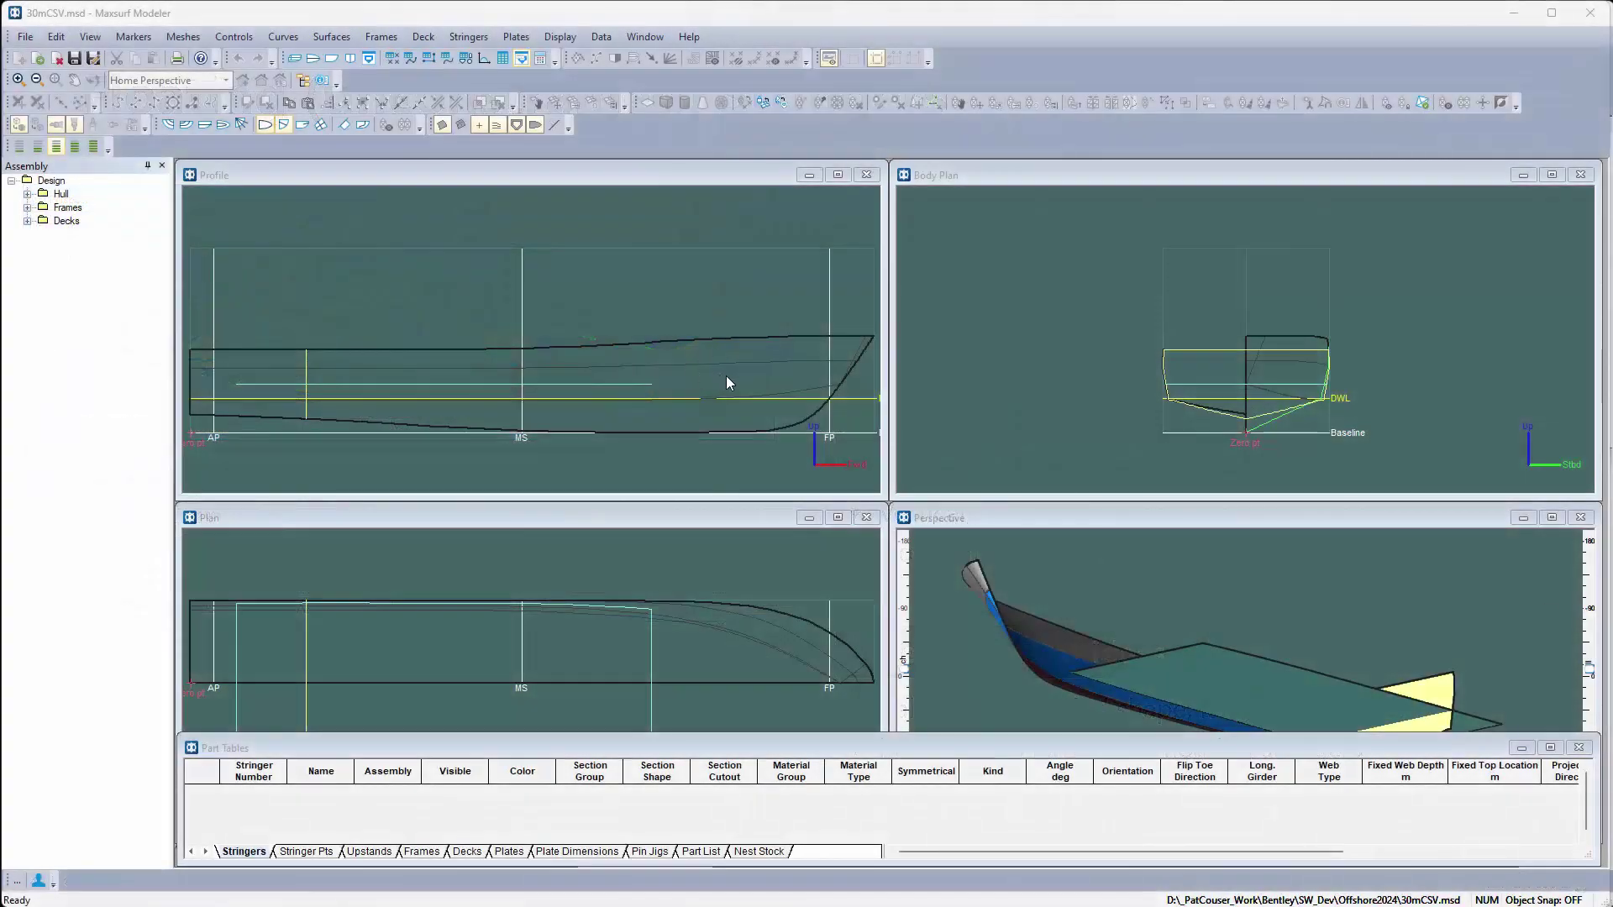
Maximize the profile view and show only the TOPSIDES surface of the hull
{"action": "left_click", "coordinate": [837, 175]}
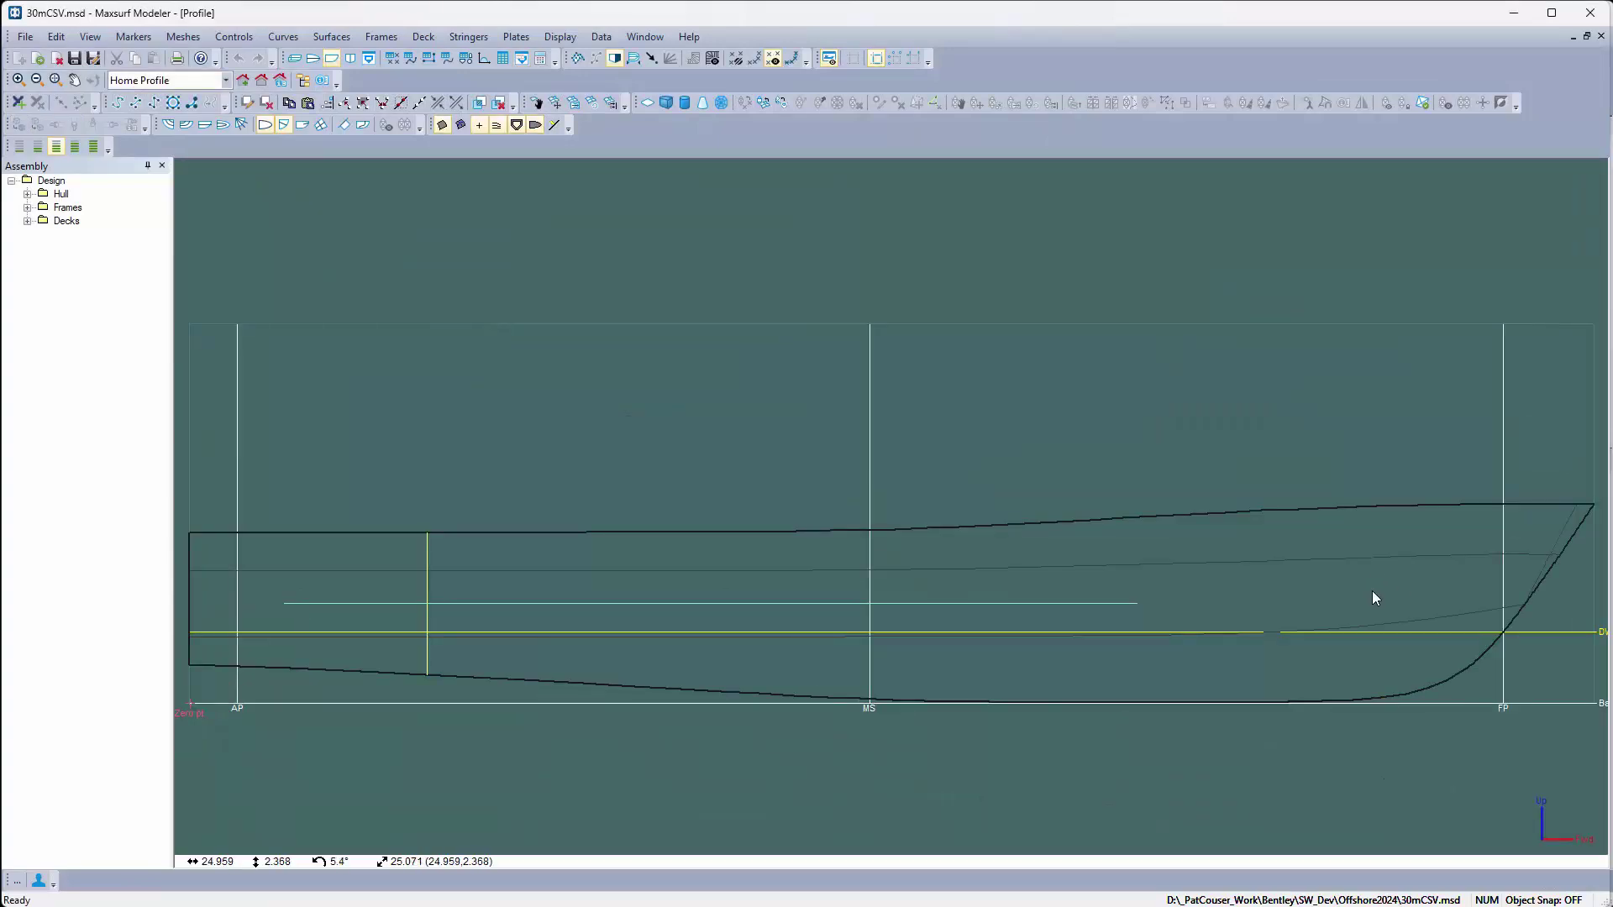
{"action": "left_click", "coordinate": [27, 194]}
{"action": "right_click", "coordinate": [91, 221]}
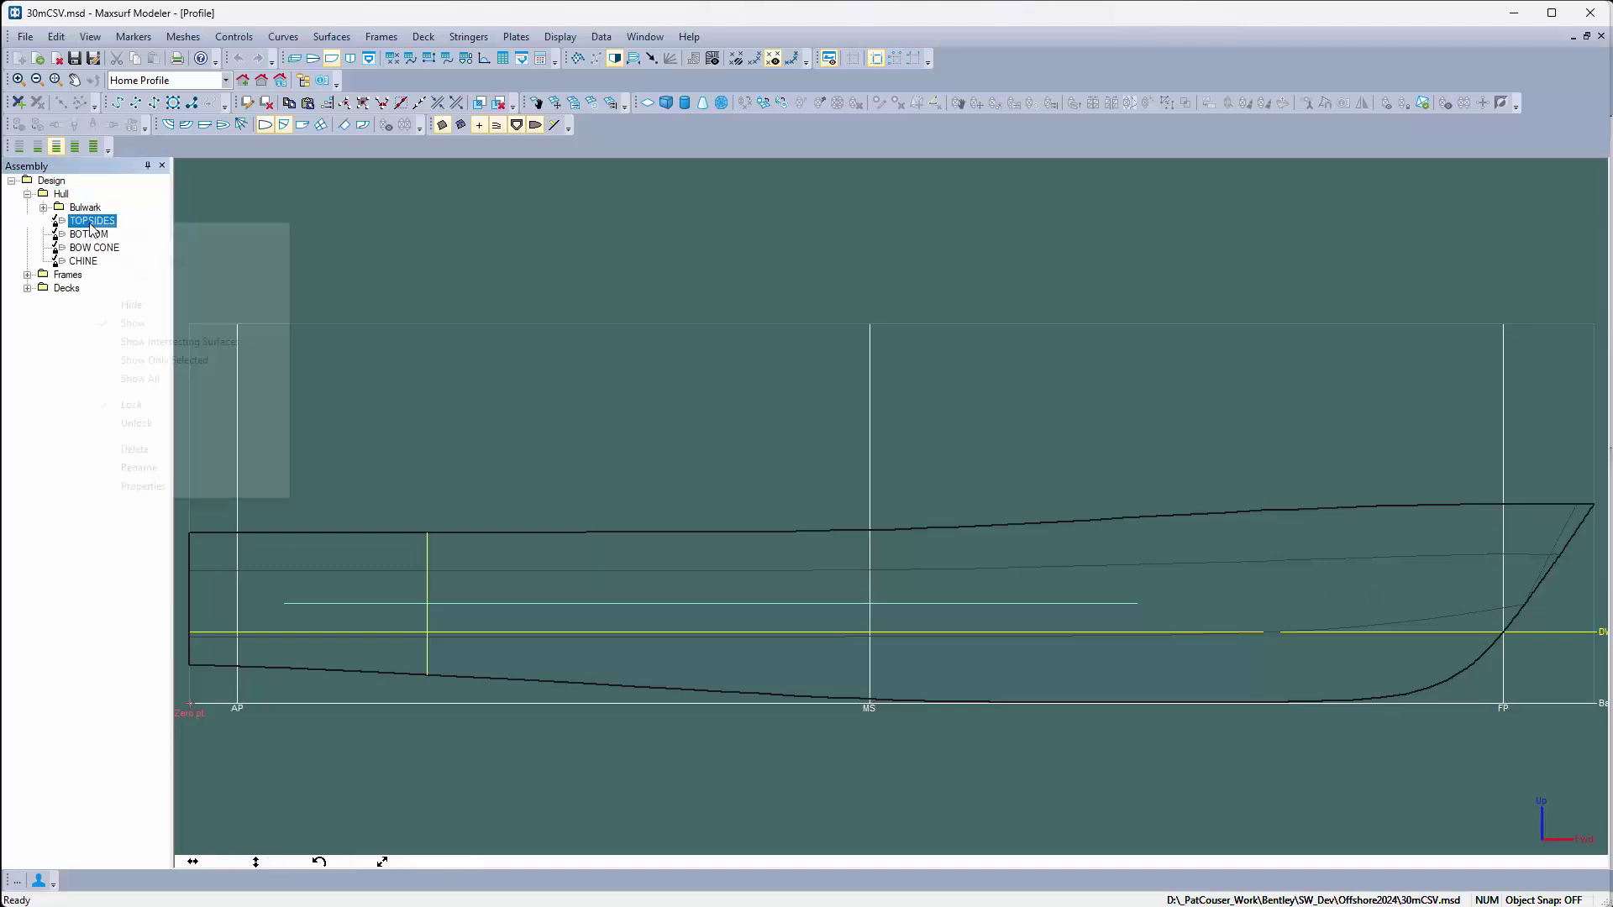
{"action": "left_click", "coordinate": [204, 360]}
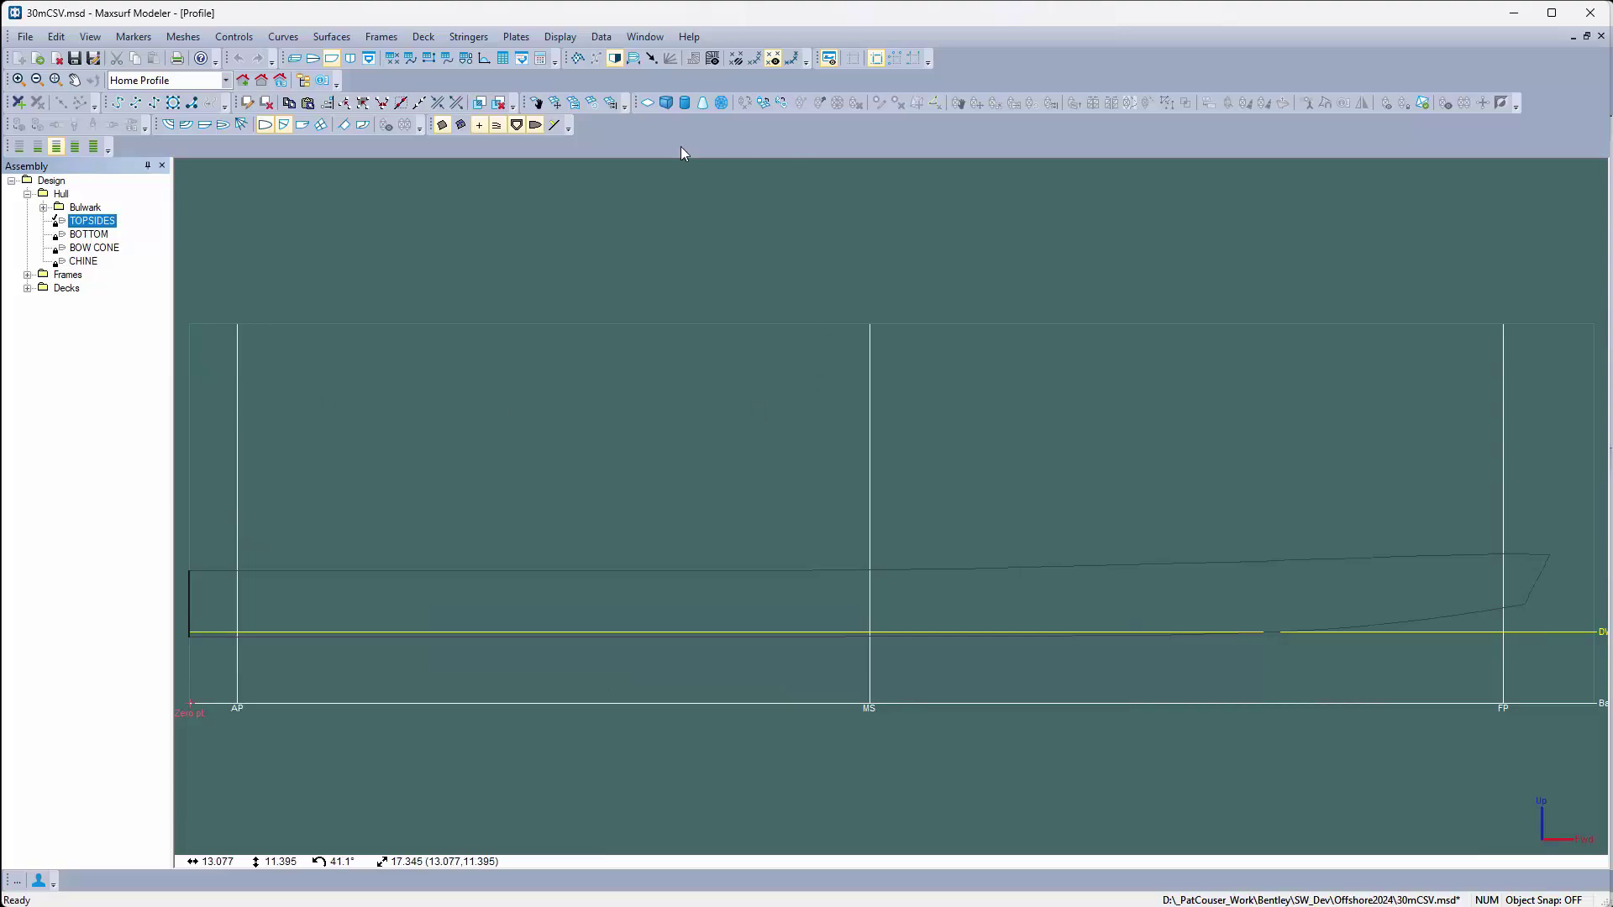
Add a new stringer along TOPSIDES running from aft toward the bow
{"action": "left_click", "coordinate": [468, 37]}
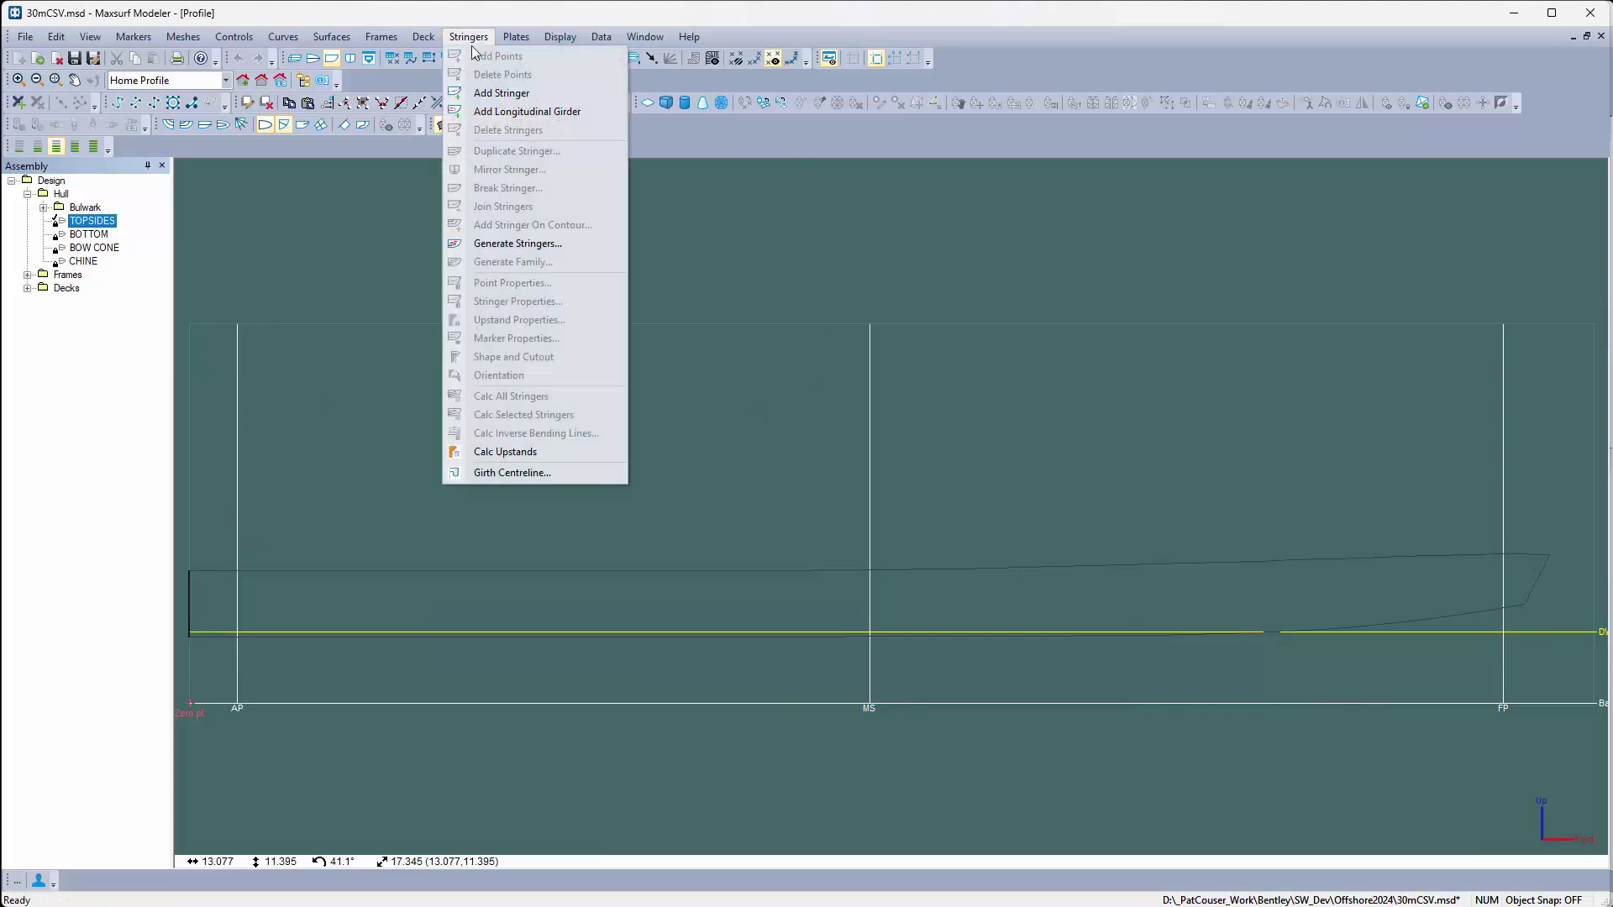
{"action": "left_click", "coordinate": [501, 93]}
{"action": "mouse_move", "coordinate": [254, 614]}
{"action": "left_mouse_down"}
{"action": "mouse_move", "coordinate": [715, 582]}
{"action": "mouse_move", "coordinate": [929, 608]}
{"action": "mouse_move", "coordinate": [1464, 588]}
{"action": "left_mouse_up"}
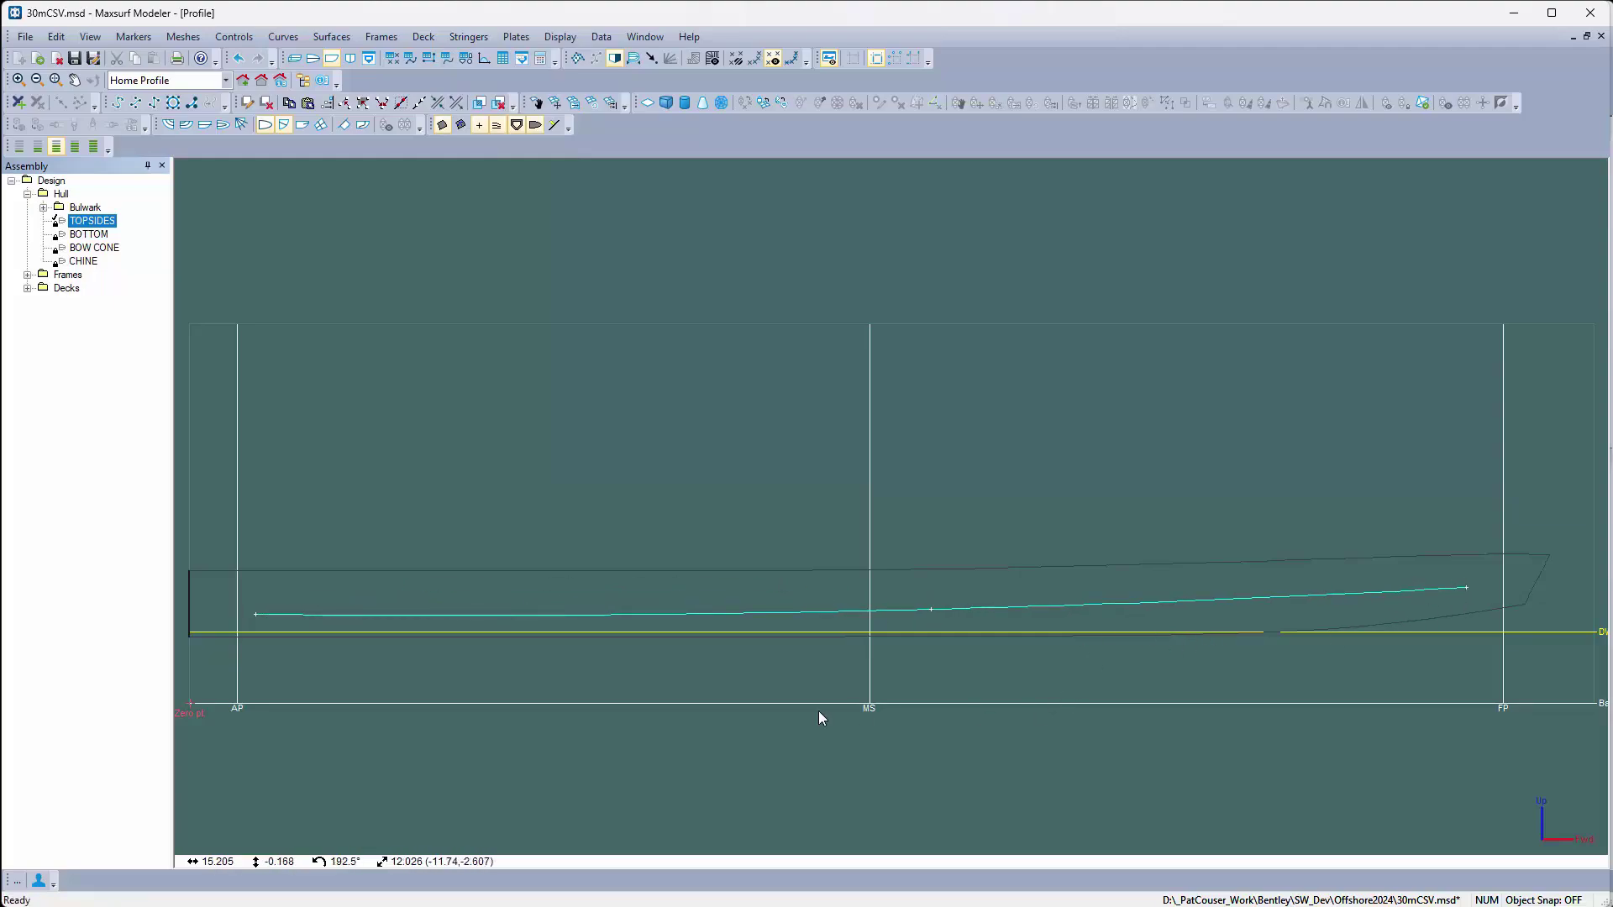
Restore the four tiled views and list the new stringer's points in the Stringer Pts table
{"action": "left_click", "coordinate": [1586, 36]}
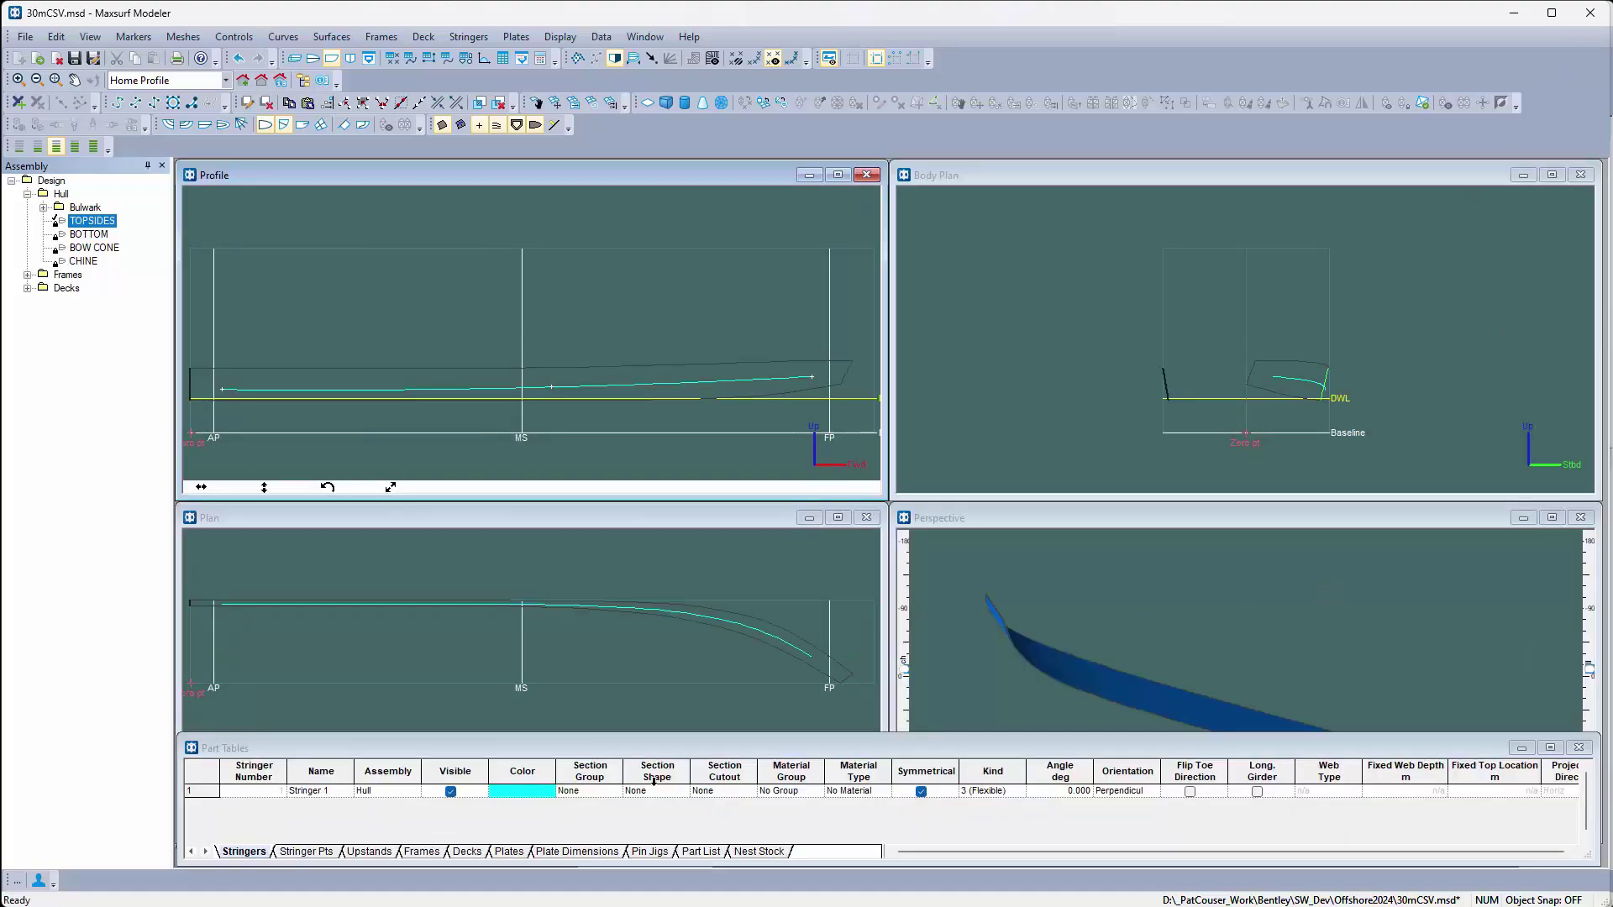
{"action": "left_click", "coordinate": [298, 851]}
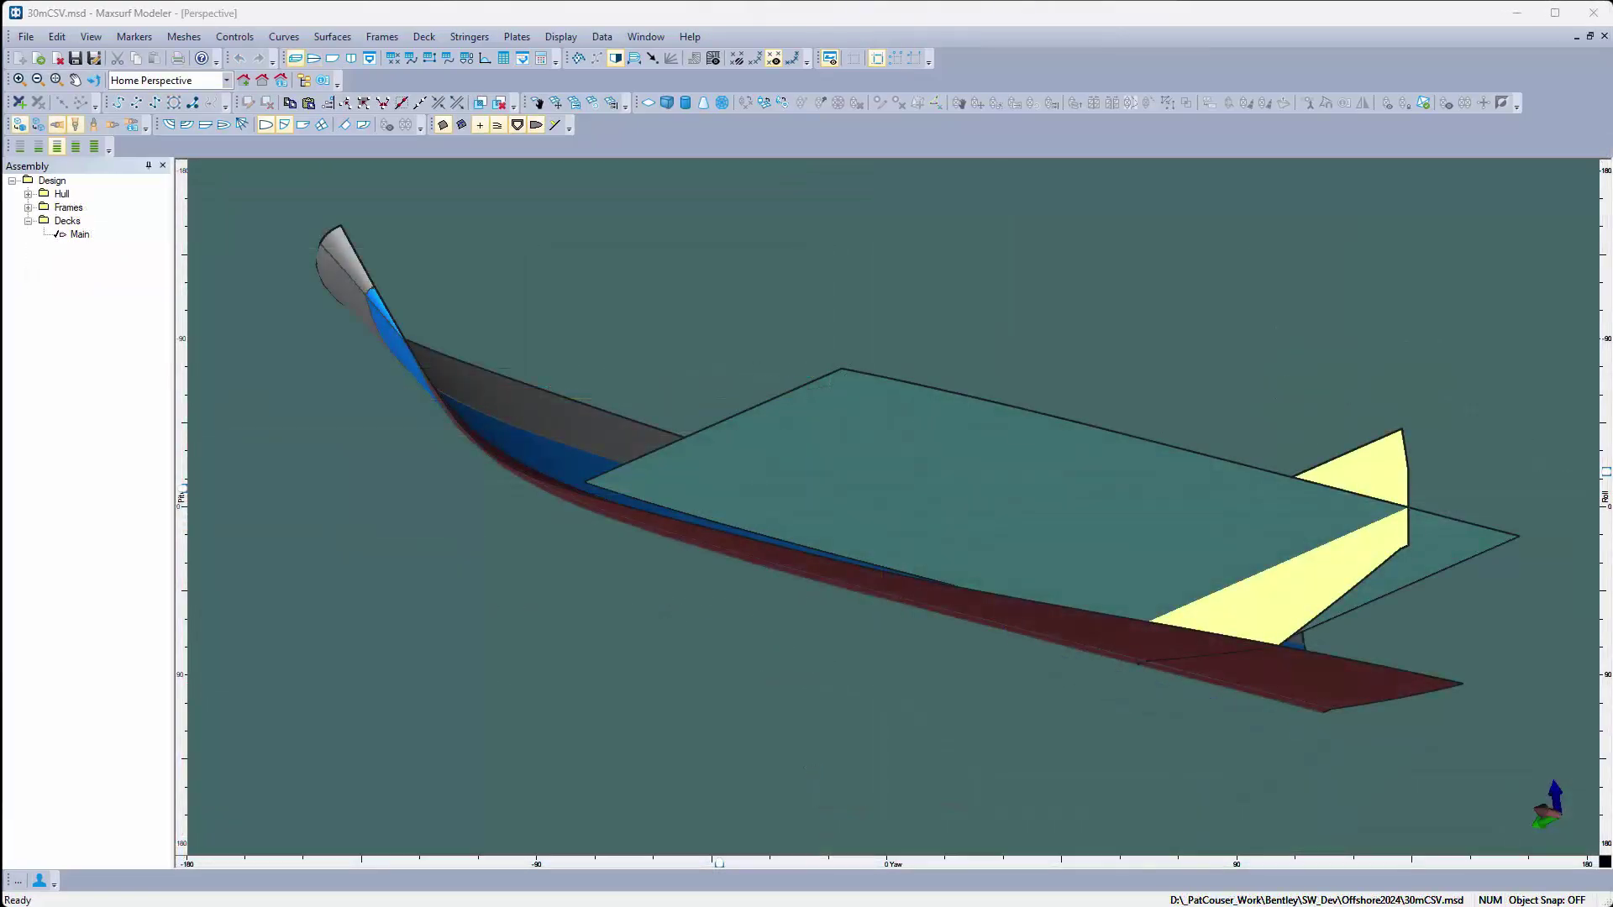
Check the Main deck's 2.1 m height without changes, then switch to the Plan view
{"action": "double_click", "coordinate": [1017, 492]}
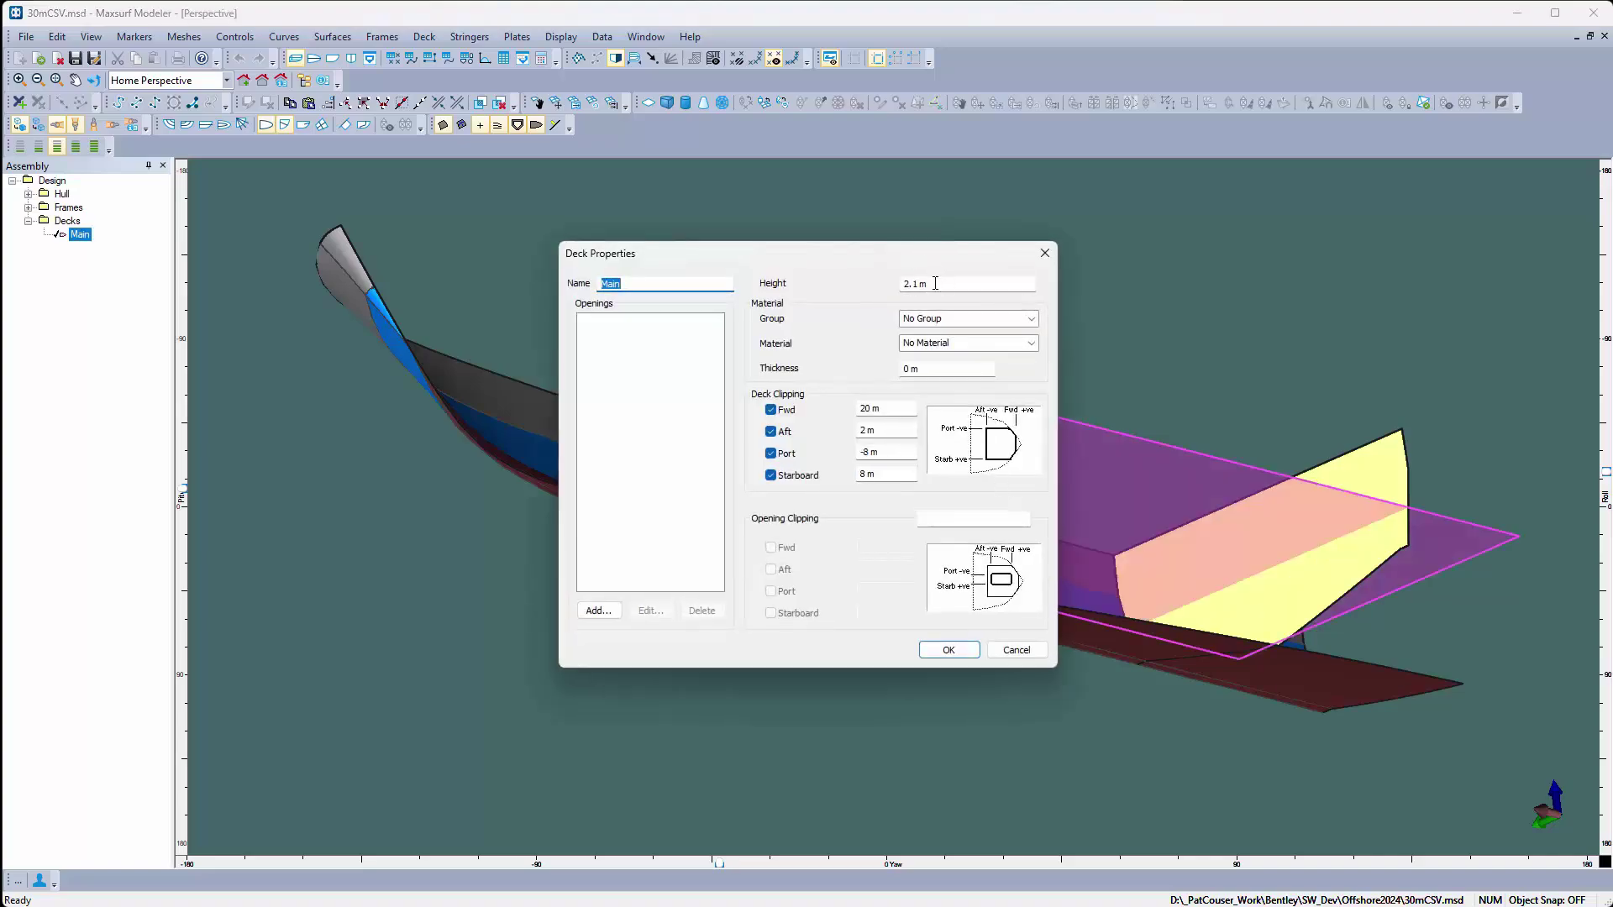
{"action": "left_click", "coordinate": [1018, 650]}
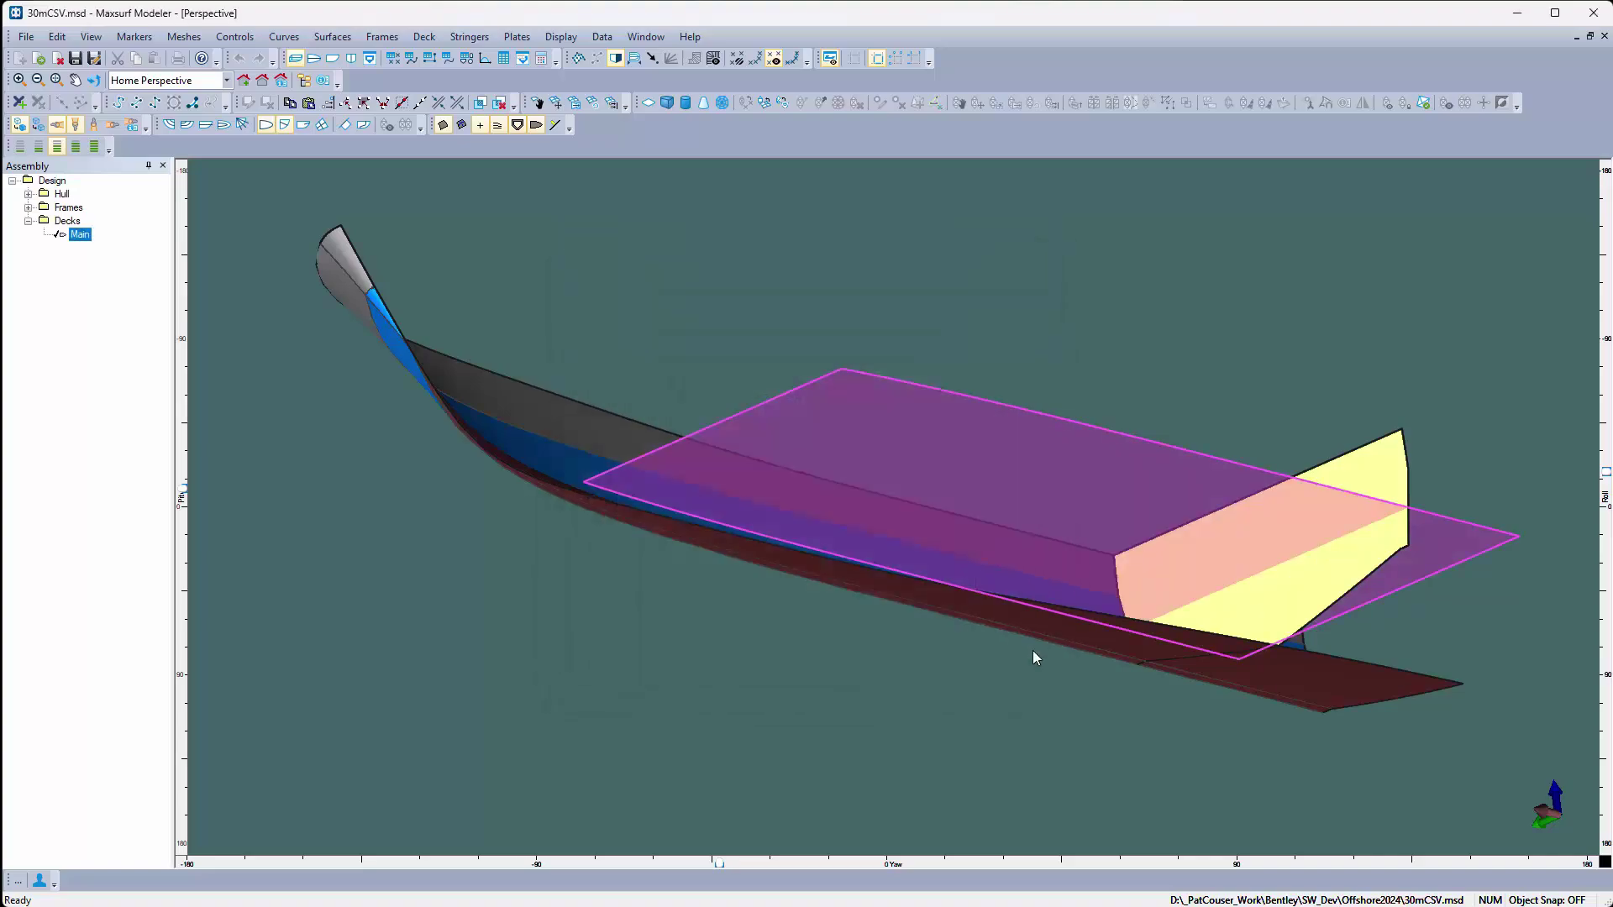
{"action": "left_click", "coordinate": [315, 61]}
Set the vertical drawing depth to 2.1 m in Drawing Settings
{"action": "left_click", "coordinate": [560, 37]}
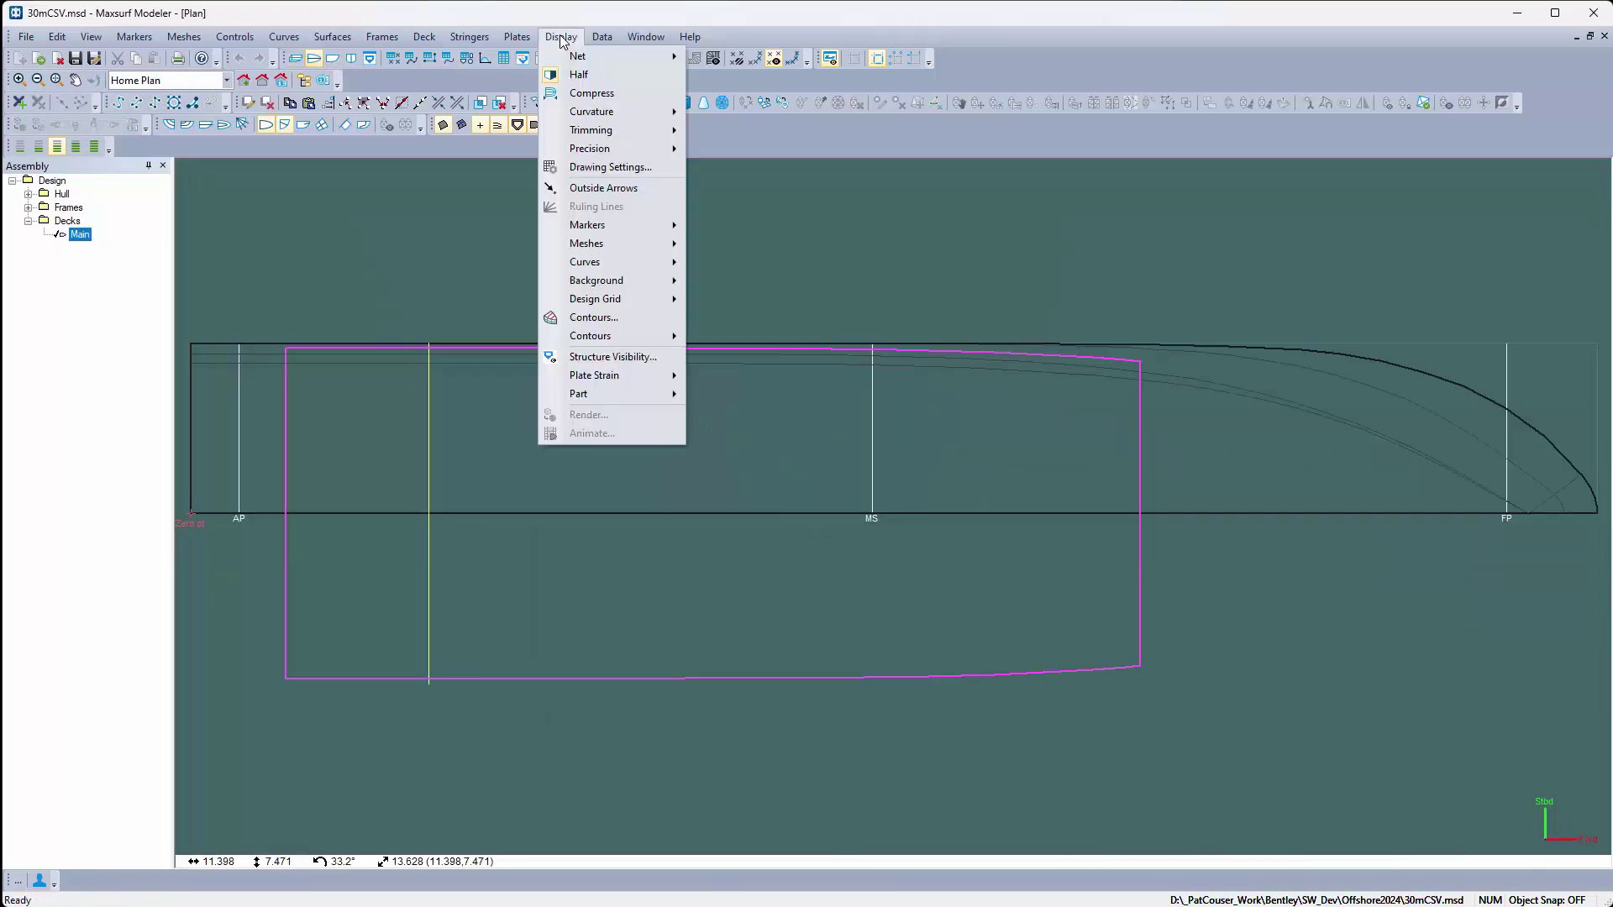
{"action": "left_click", "coordinate": [611, 168]}
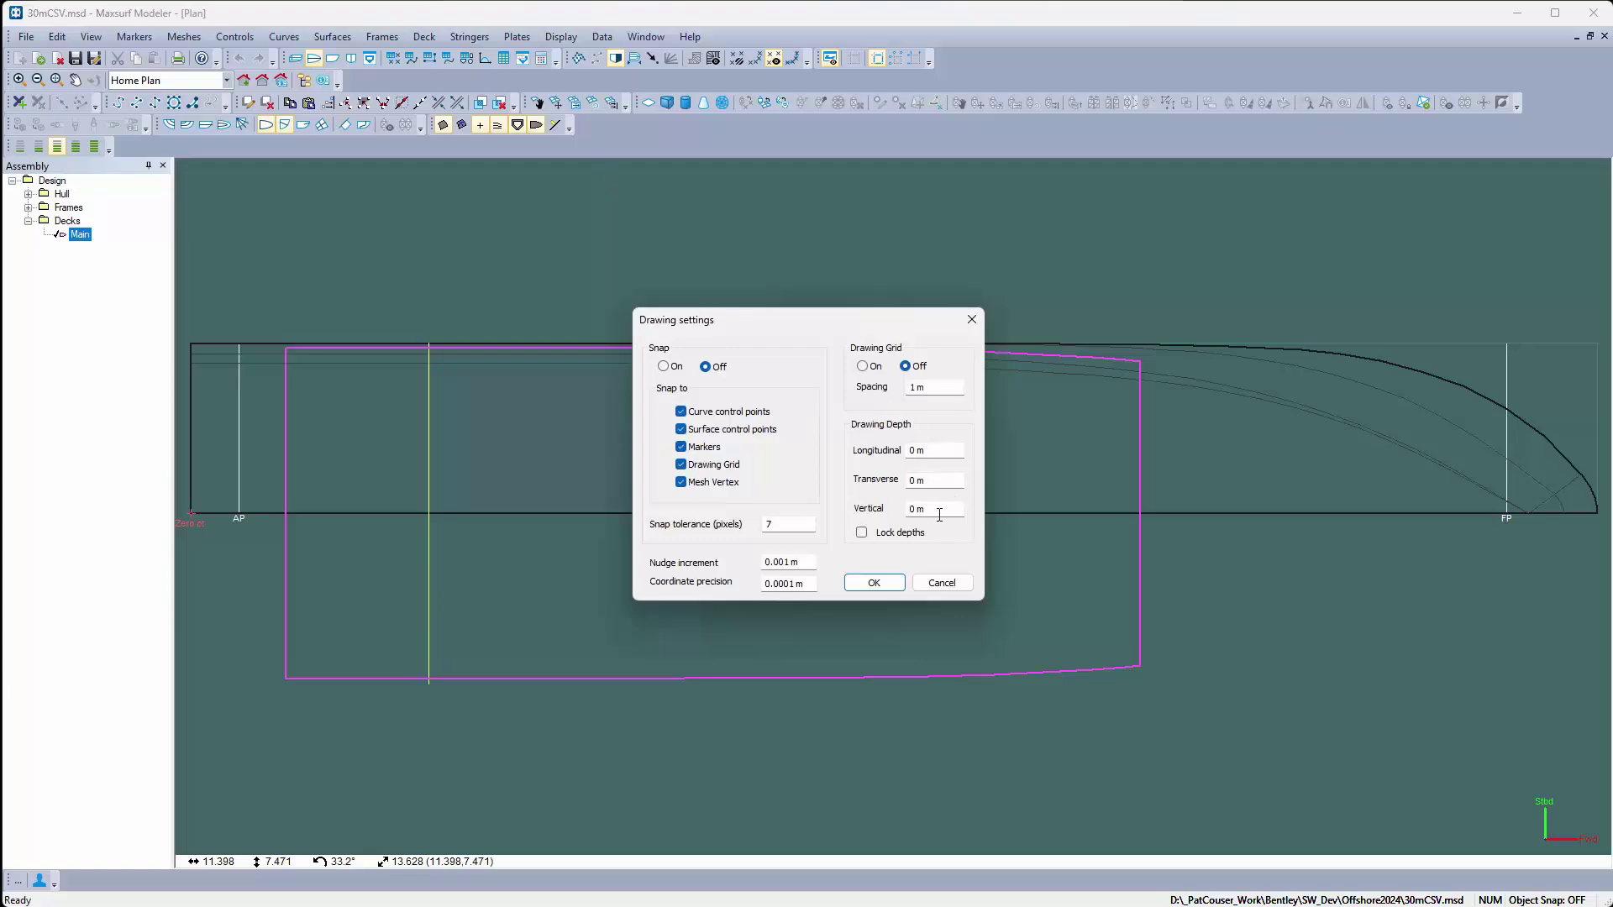
{"action": "left_click_drag", "start_coordinate": [932, 510], "coordinate": [839, 512]}
{"action": "type", "text": "2.1"}
{"action": "left_click", "coordinate": [887, 588]}
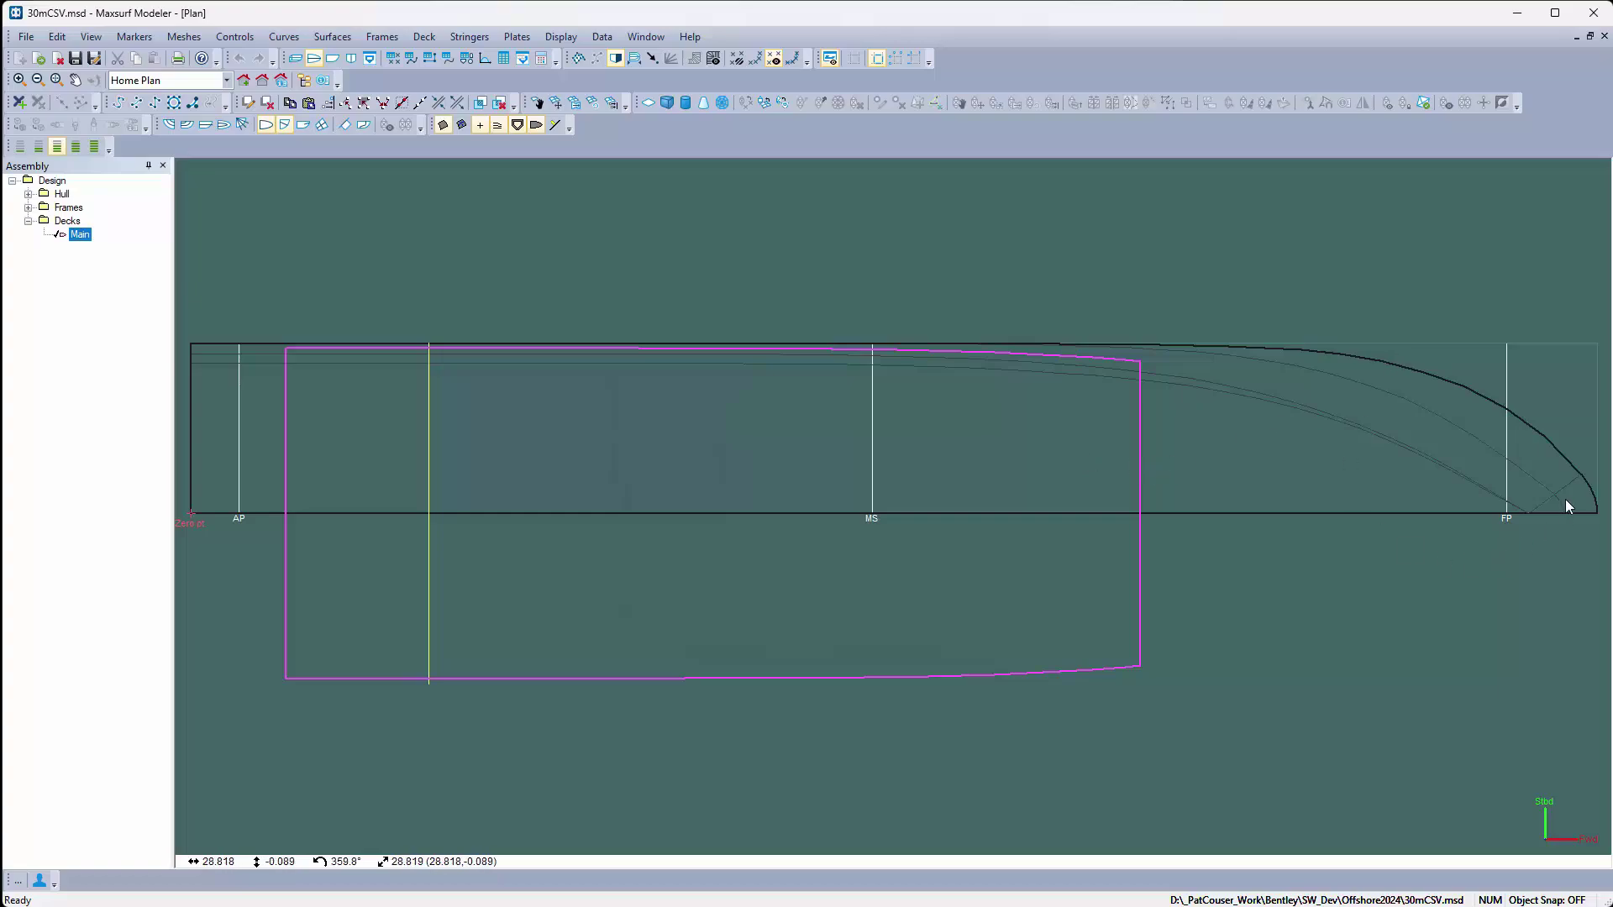
Hide the hull surfaces and draw Stringer 1 fore-and-aft across the deck in Plan view
{"action": "right_click", "coordinate": [55, 194]}
{"action": "left_click", "coordinate": [97, 280]}
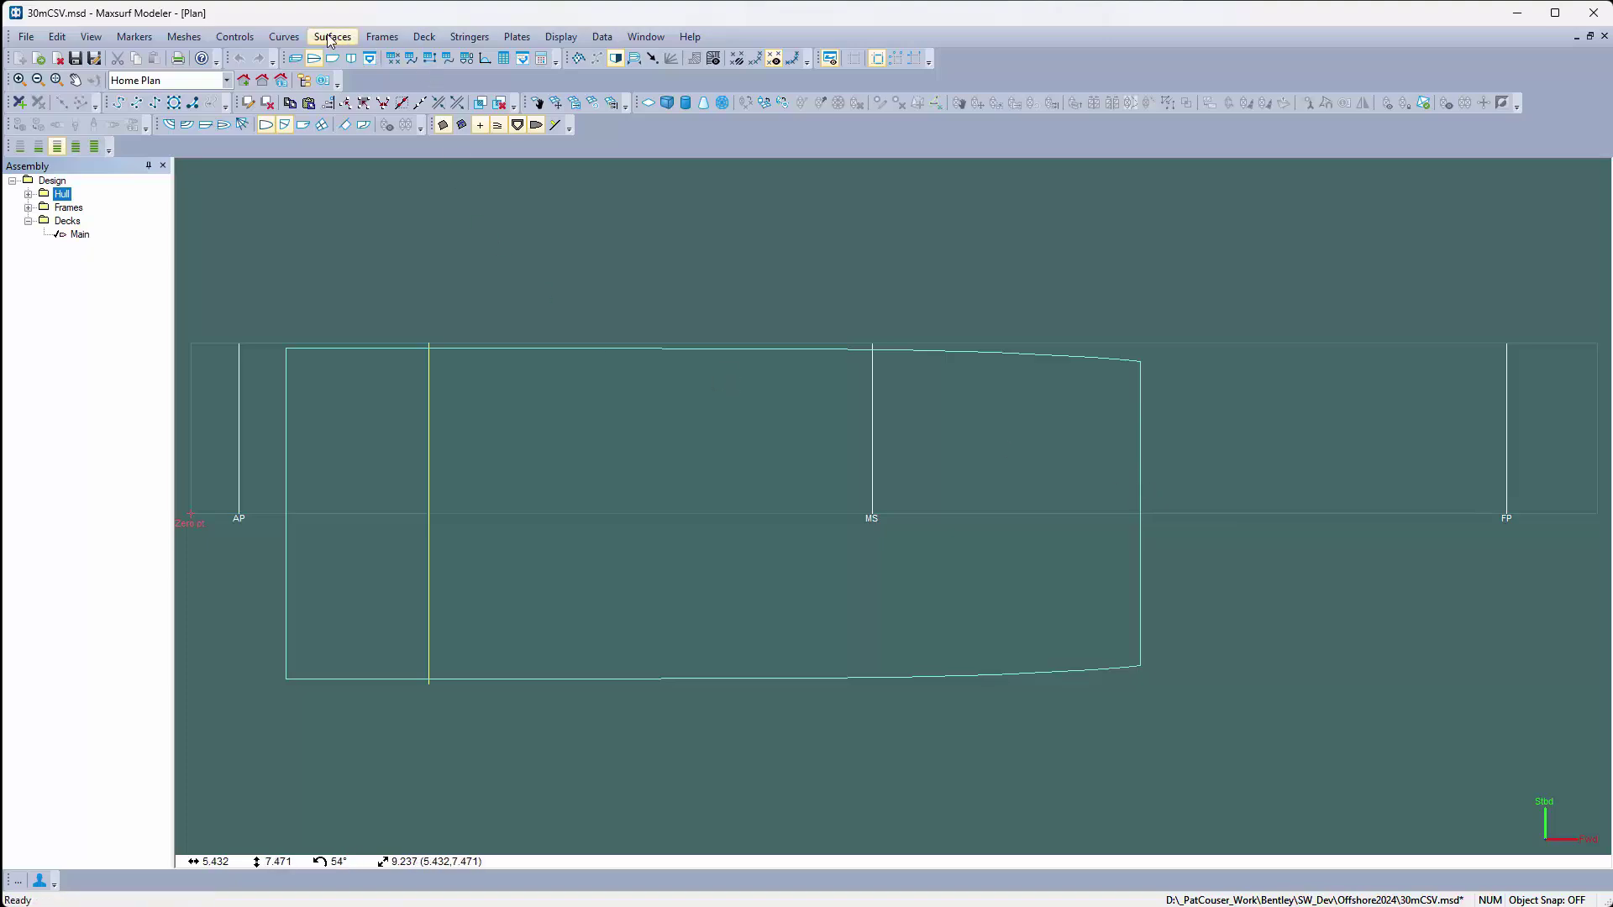
{"action": "left_click", "coordinate": [468, 38]}
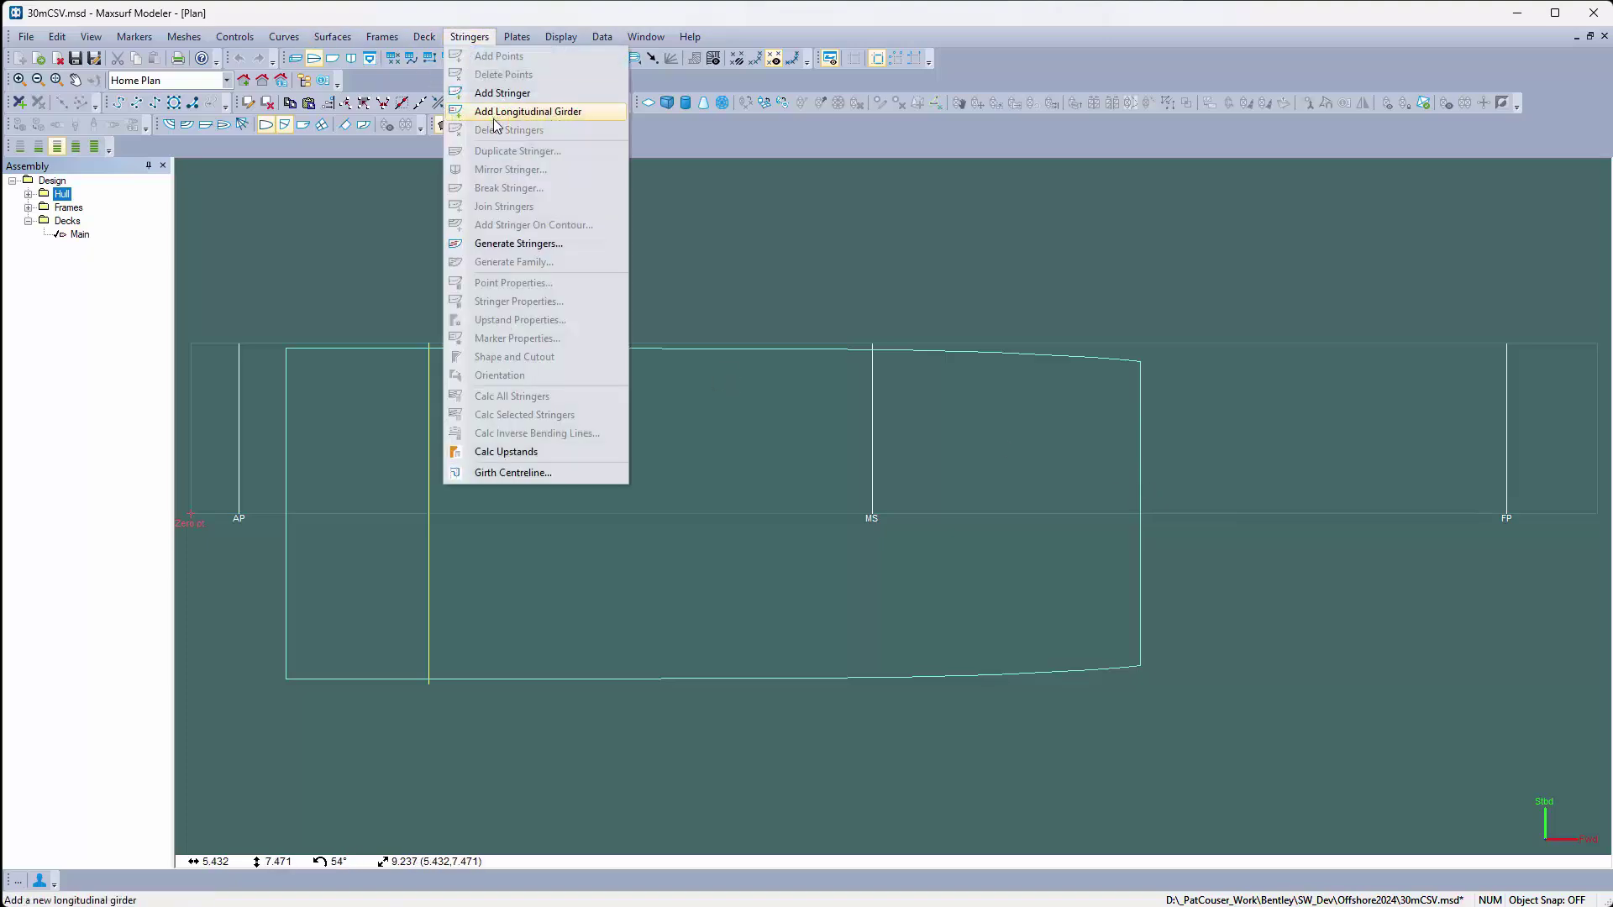
{"action": "left_click", "coordinate": [502, 93]}
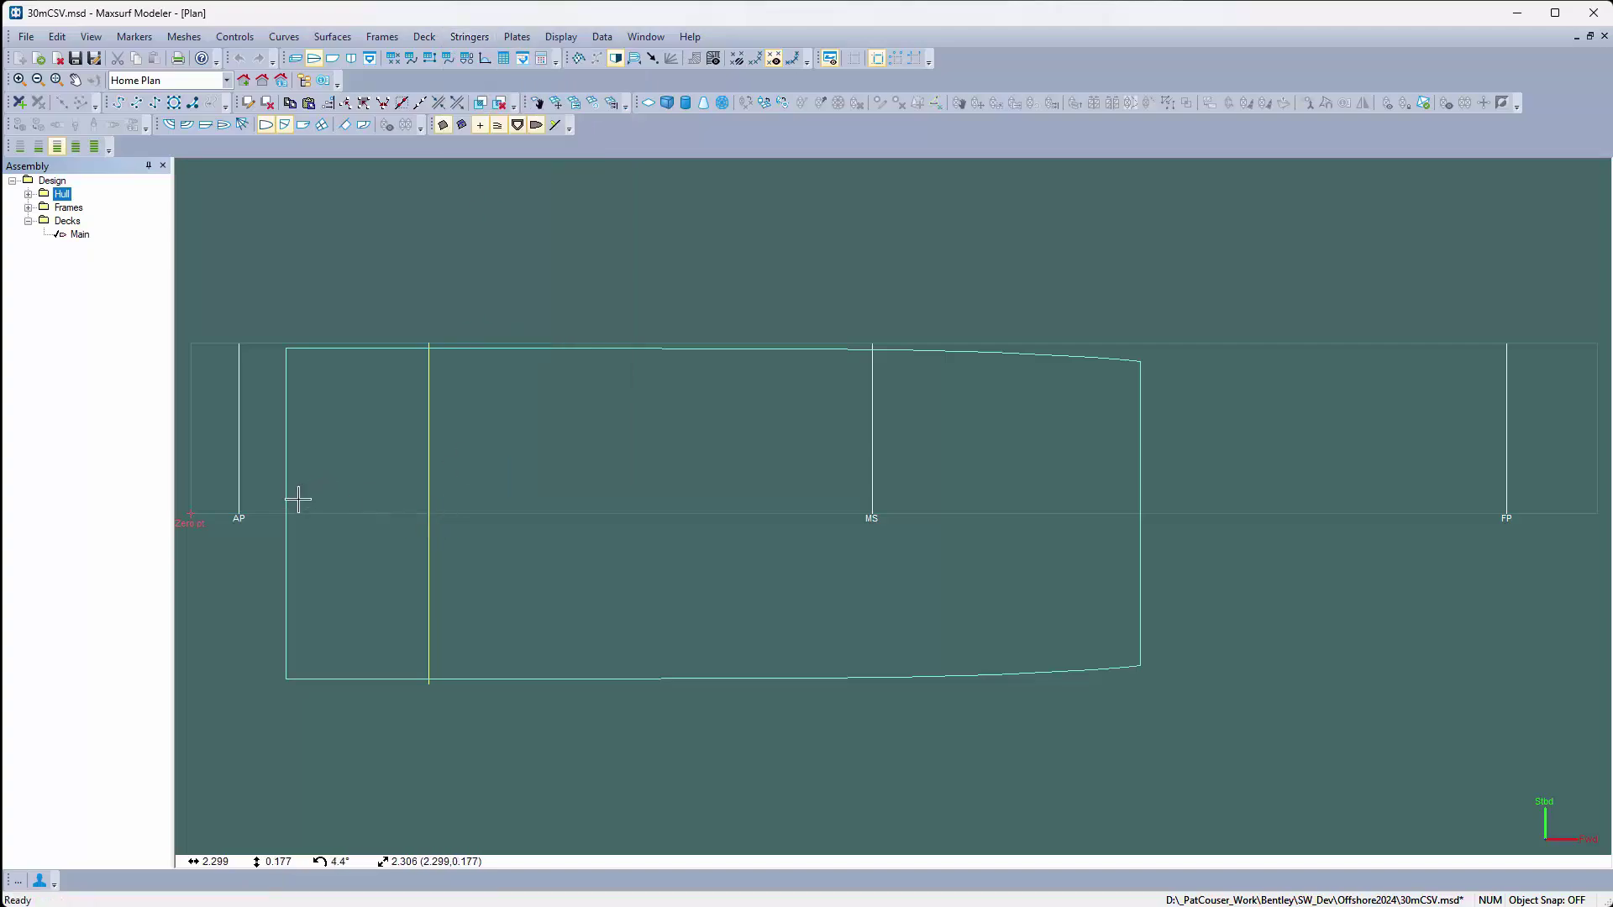
{"action": "left_click_drag", "start_coordinate": [299, 498], "coordinate": [1120, 499]}
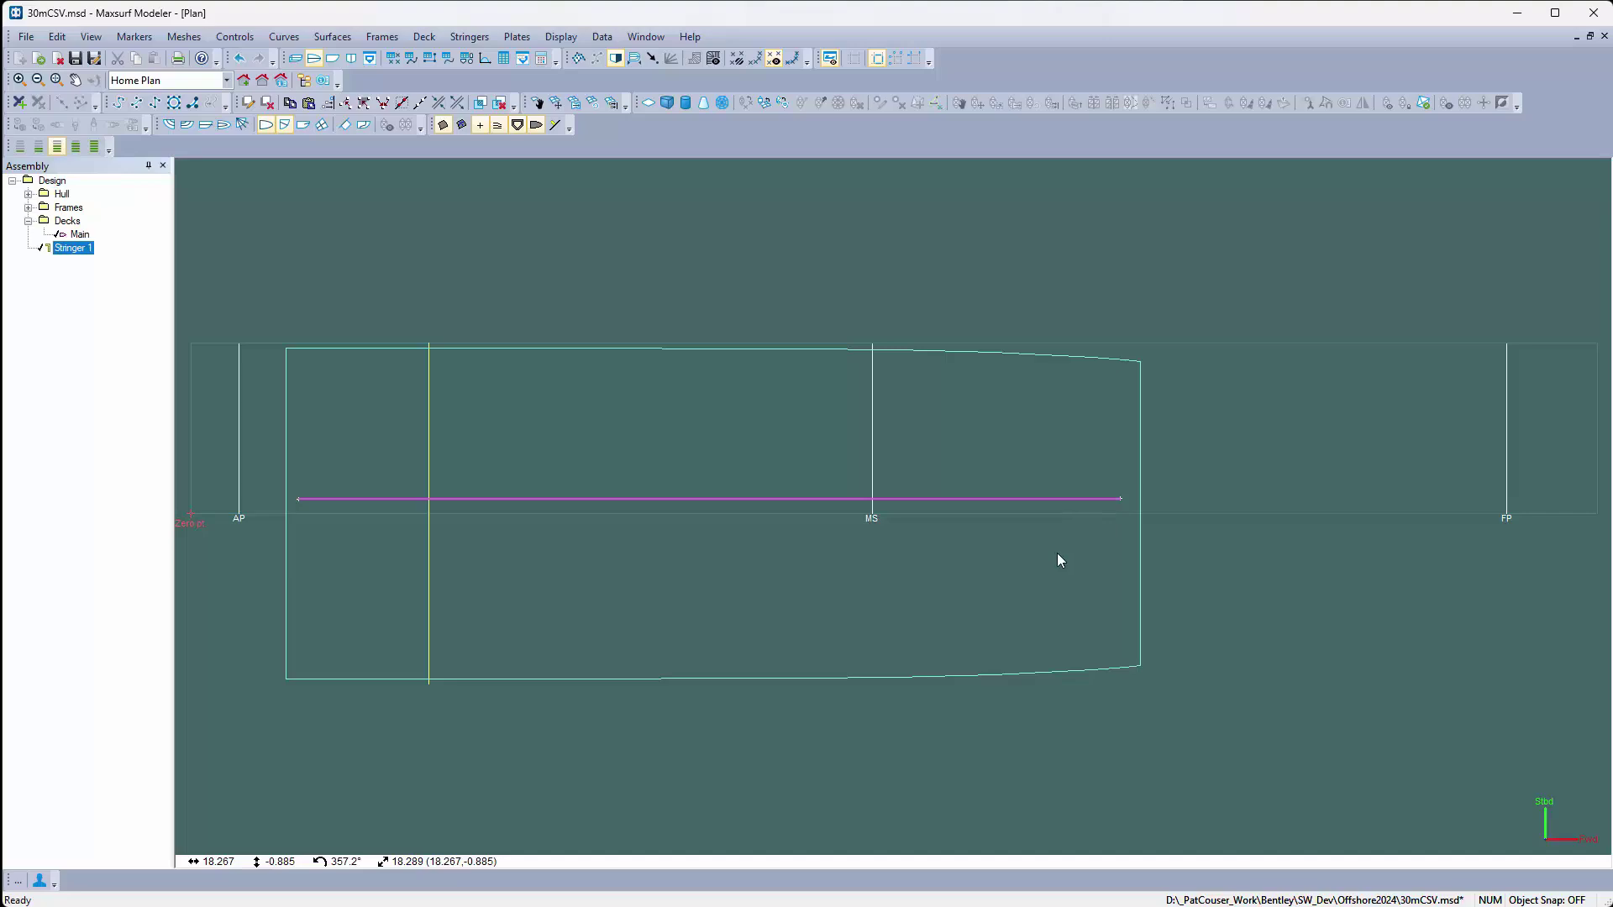
Give Stringer 1 an L 125x50x6 R4 section shape
{"action": "left_click", "coordinate": [468, 37]}
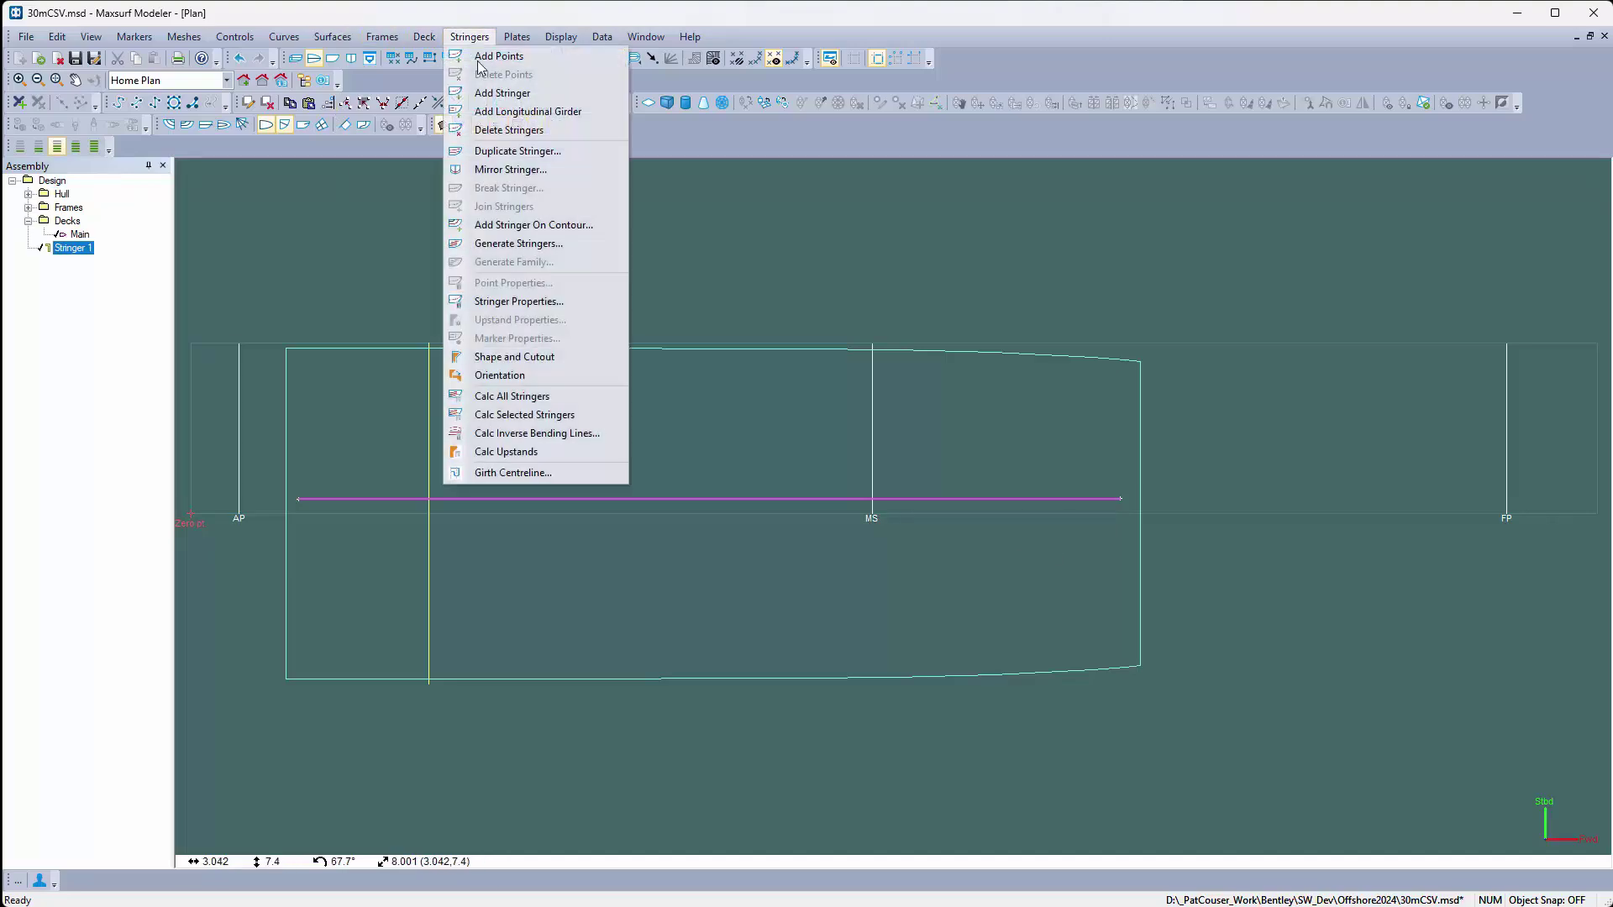
{"action": "left_click", "coordinate": [504, 357]}
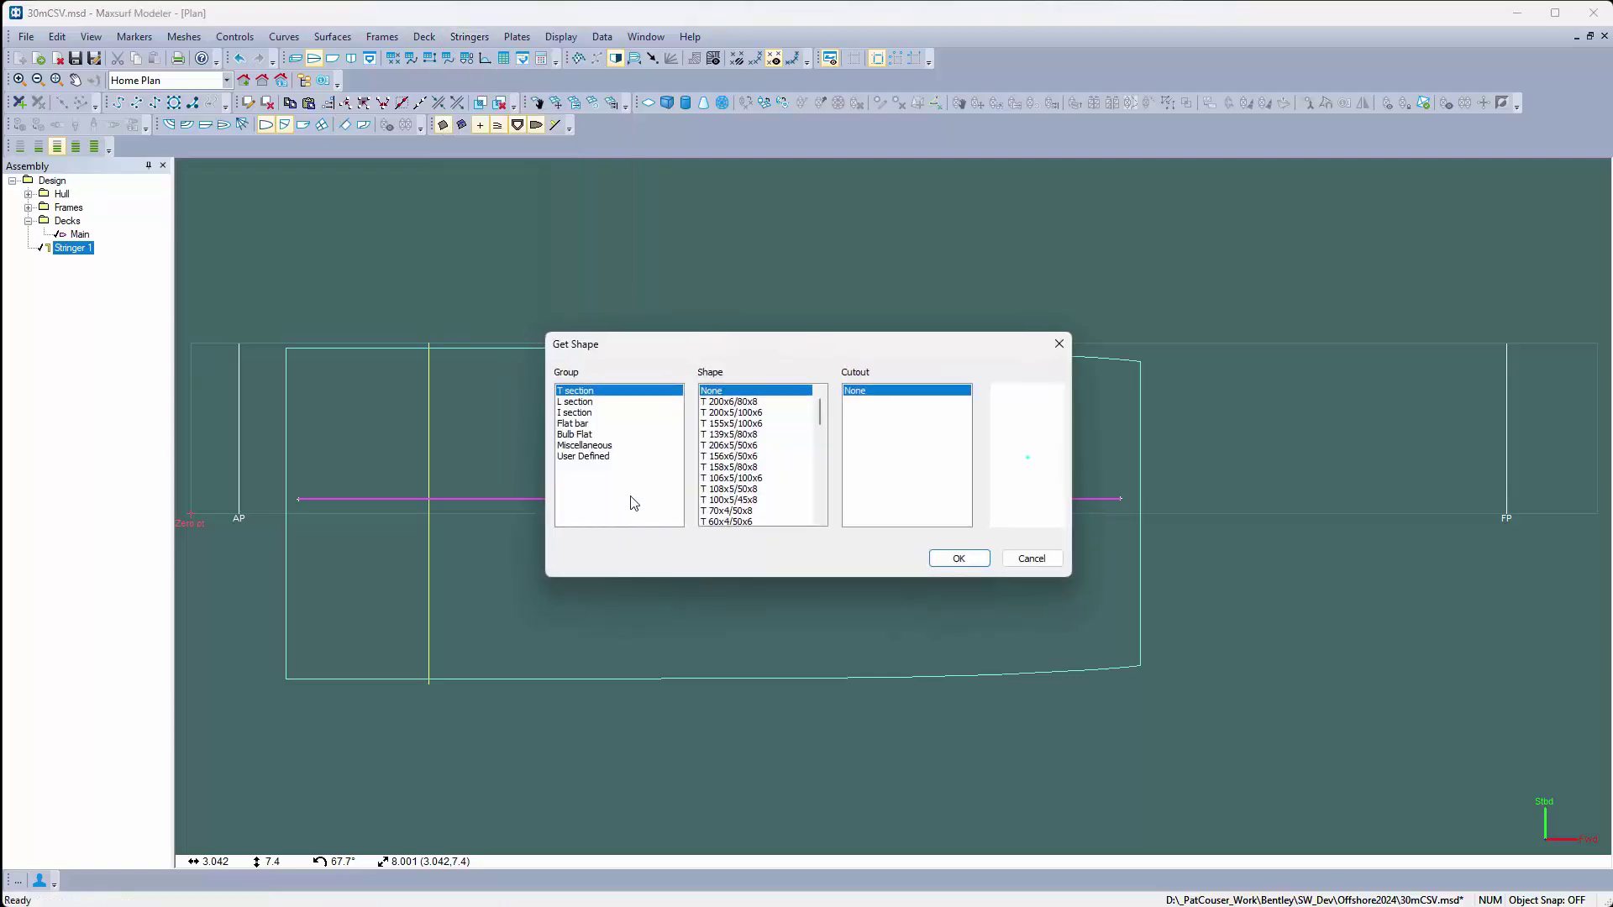
{"action": "left_click", "coordinate": [586, 403]}
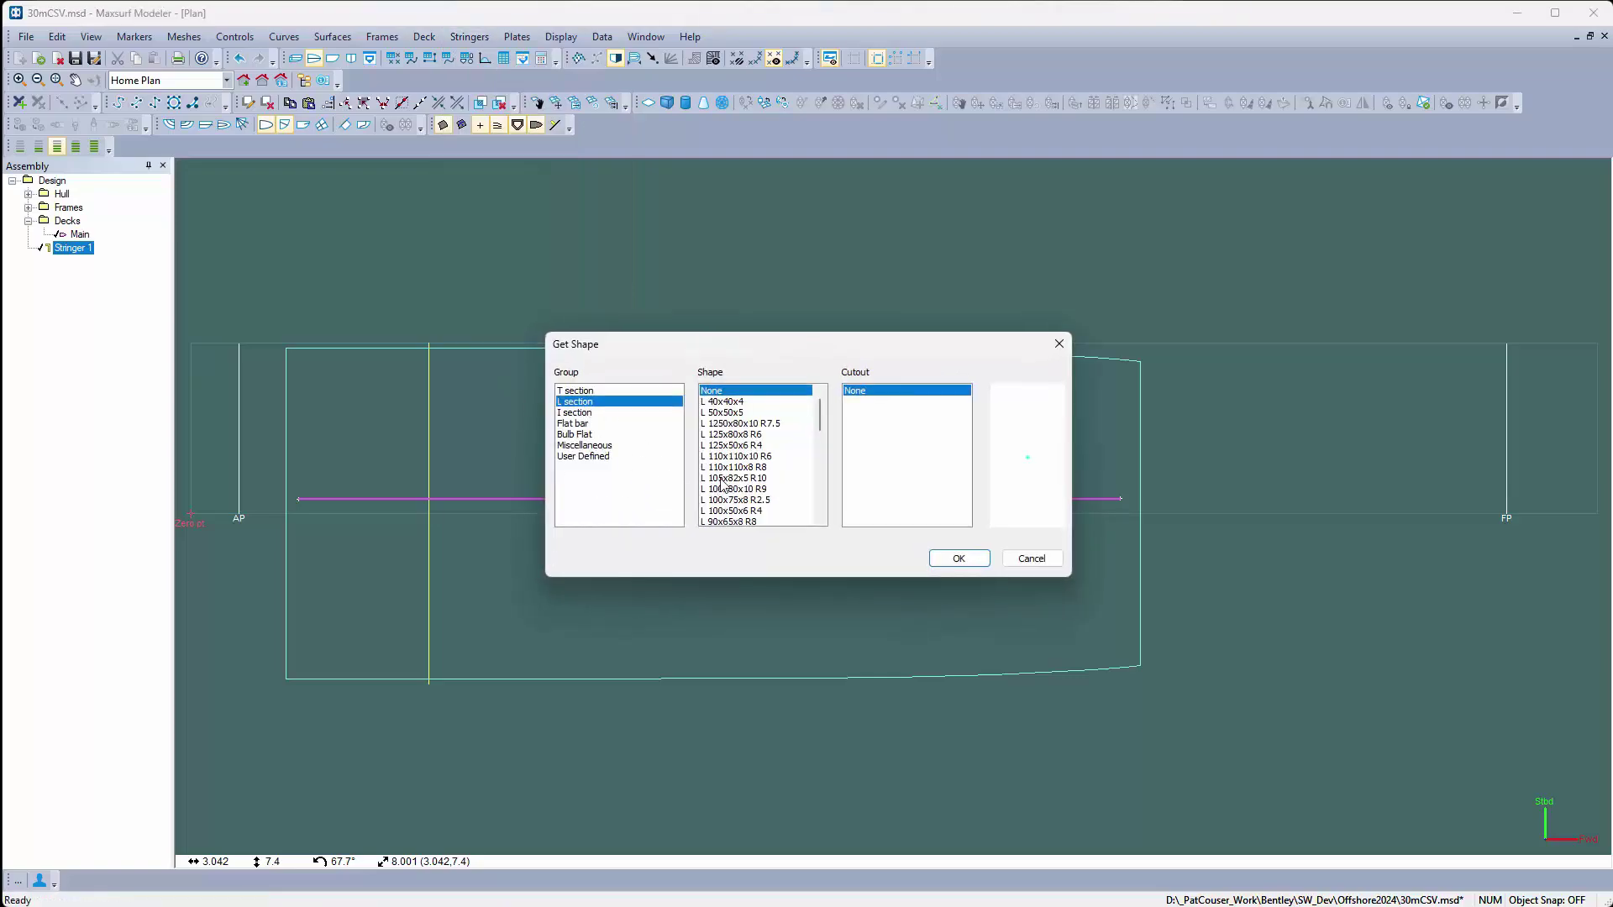
{"action": "left_click", "coordinate": [733, 445]}
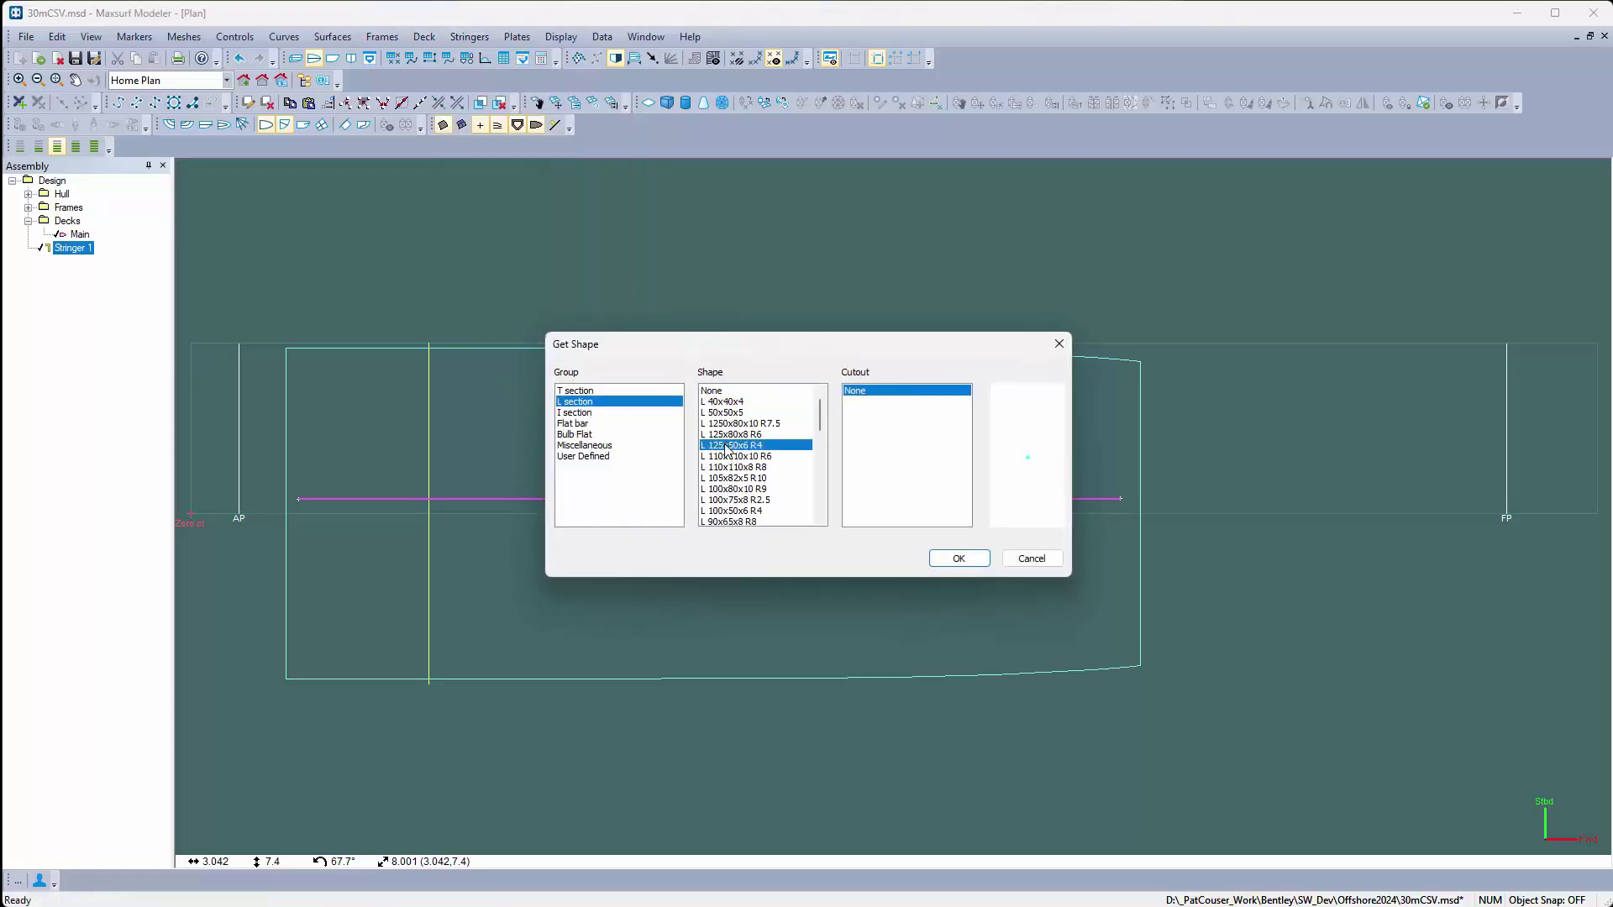
{"action": "left_click", "coordinate": [950, 559]}
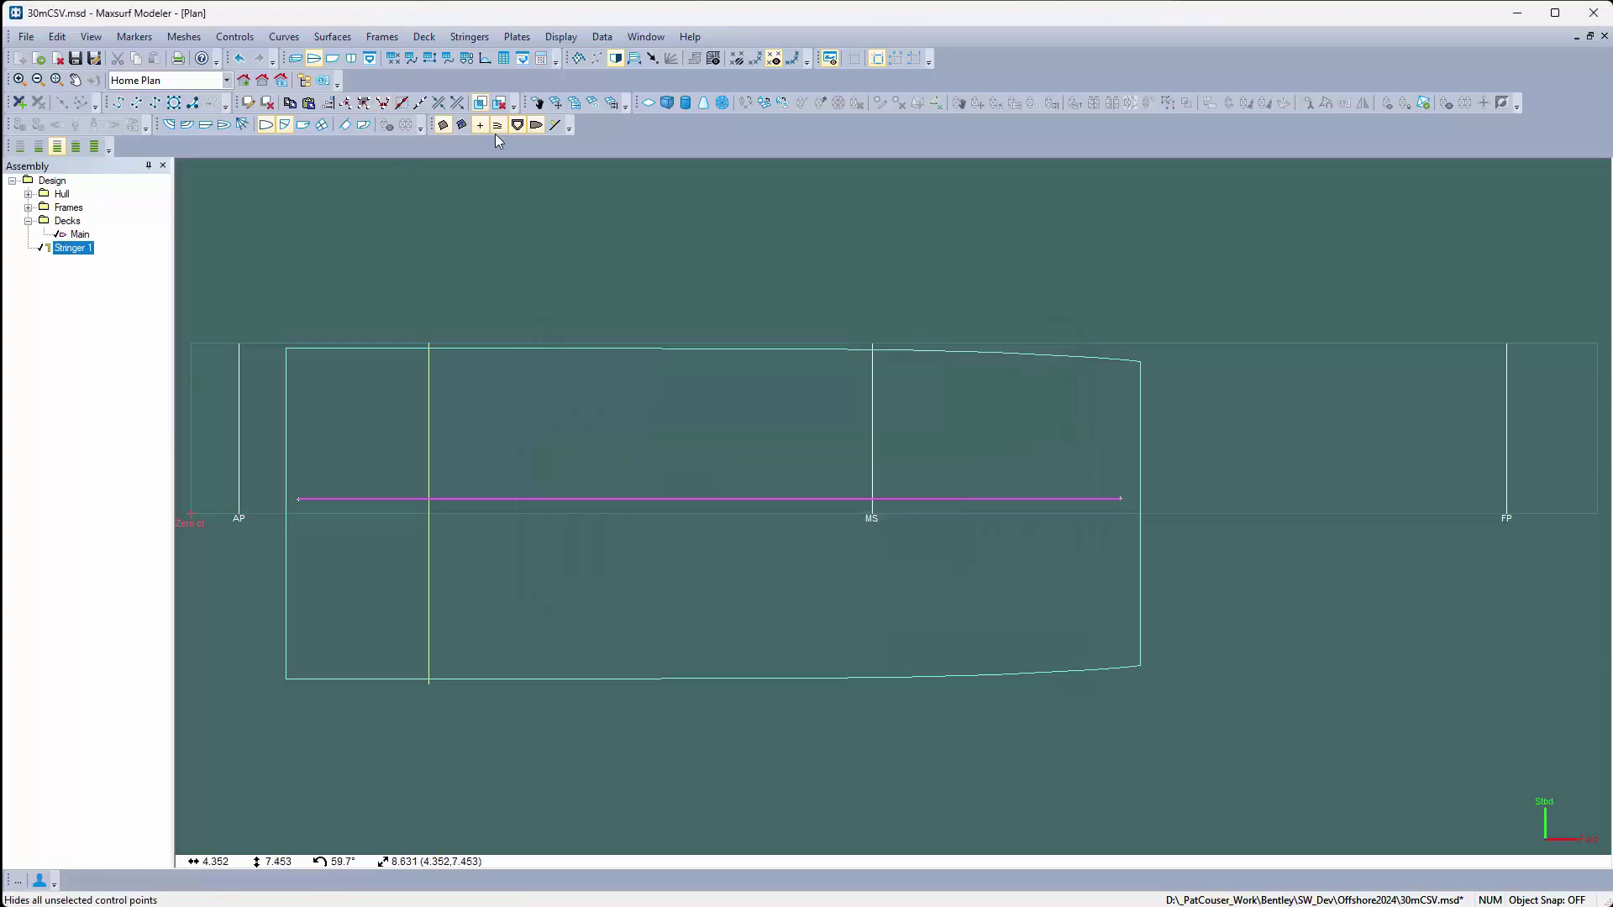
Orient Stringer 1 at 180° measured from vertical
{"action": "left_click", "coordinate": [468, 37]}
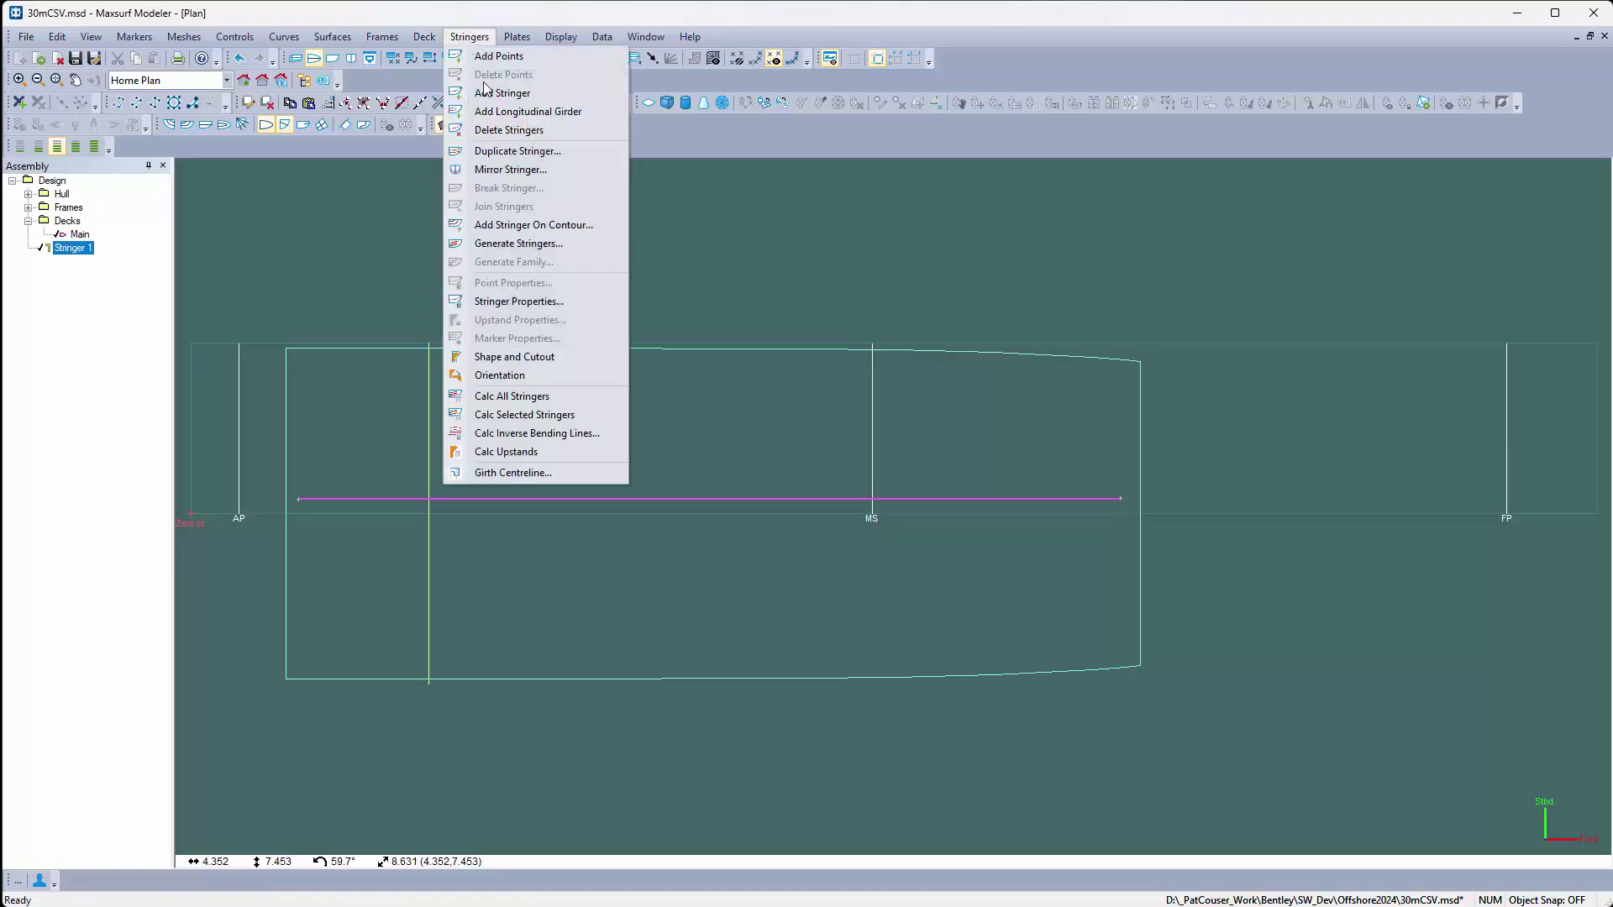
{"action": "left_click", "coordinate": [527, 372]}
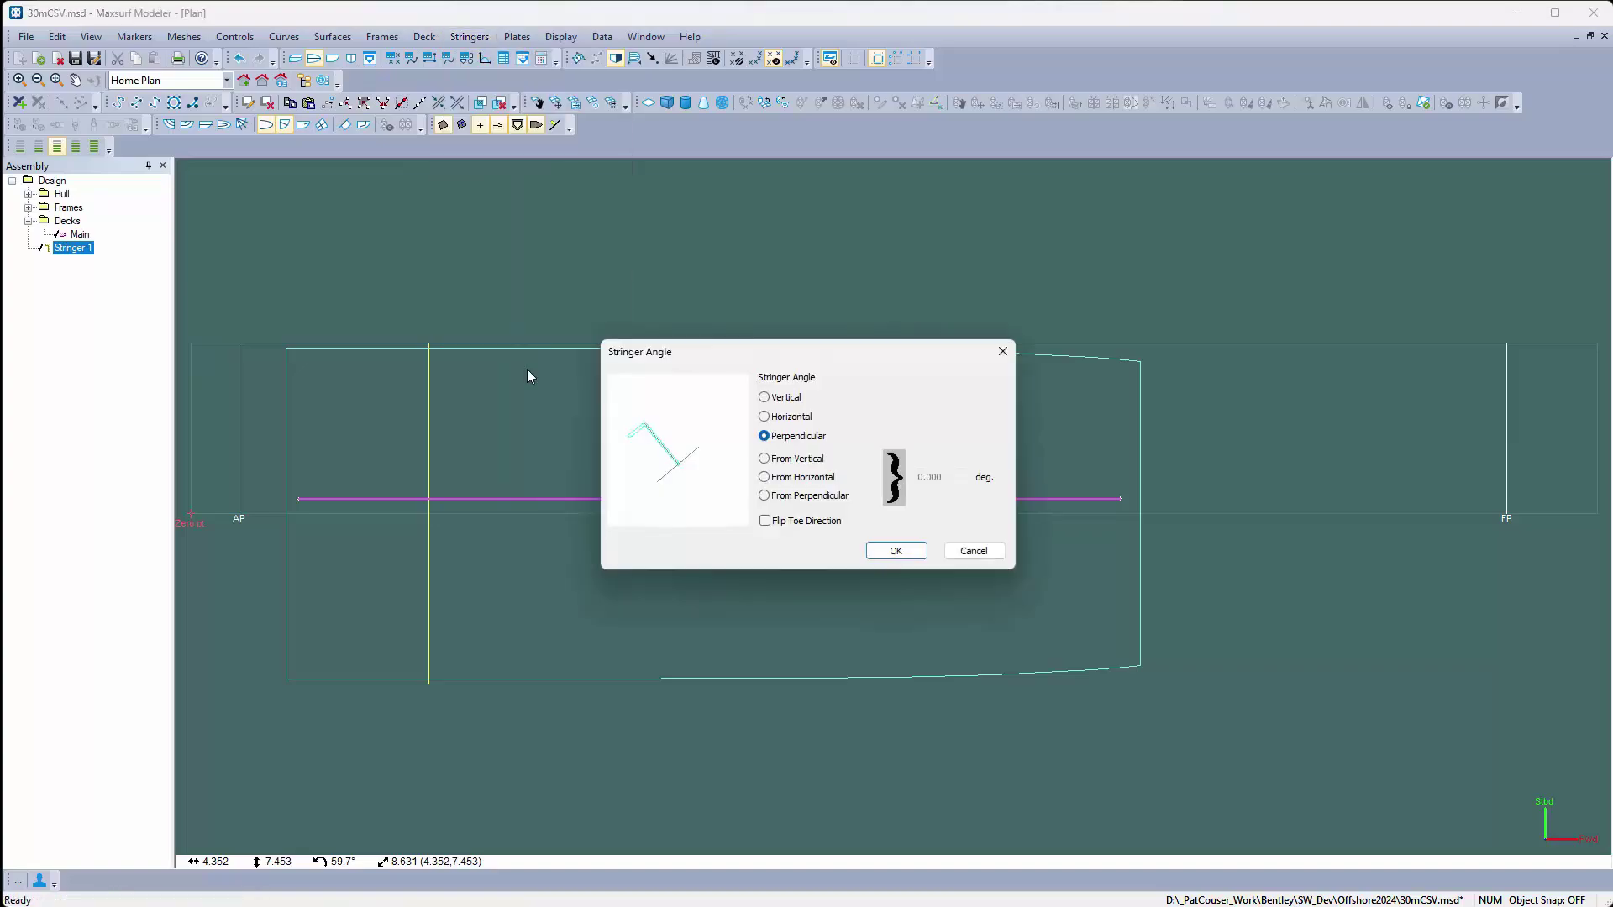
{"action": "left_click", "coordinate": [787, 461]}
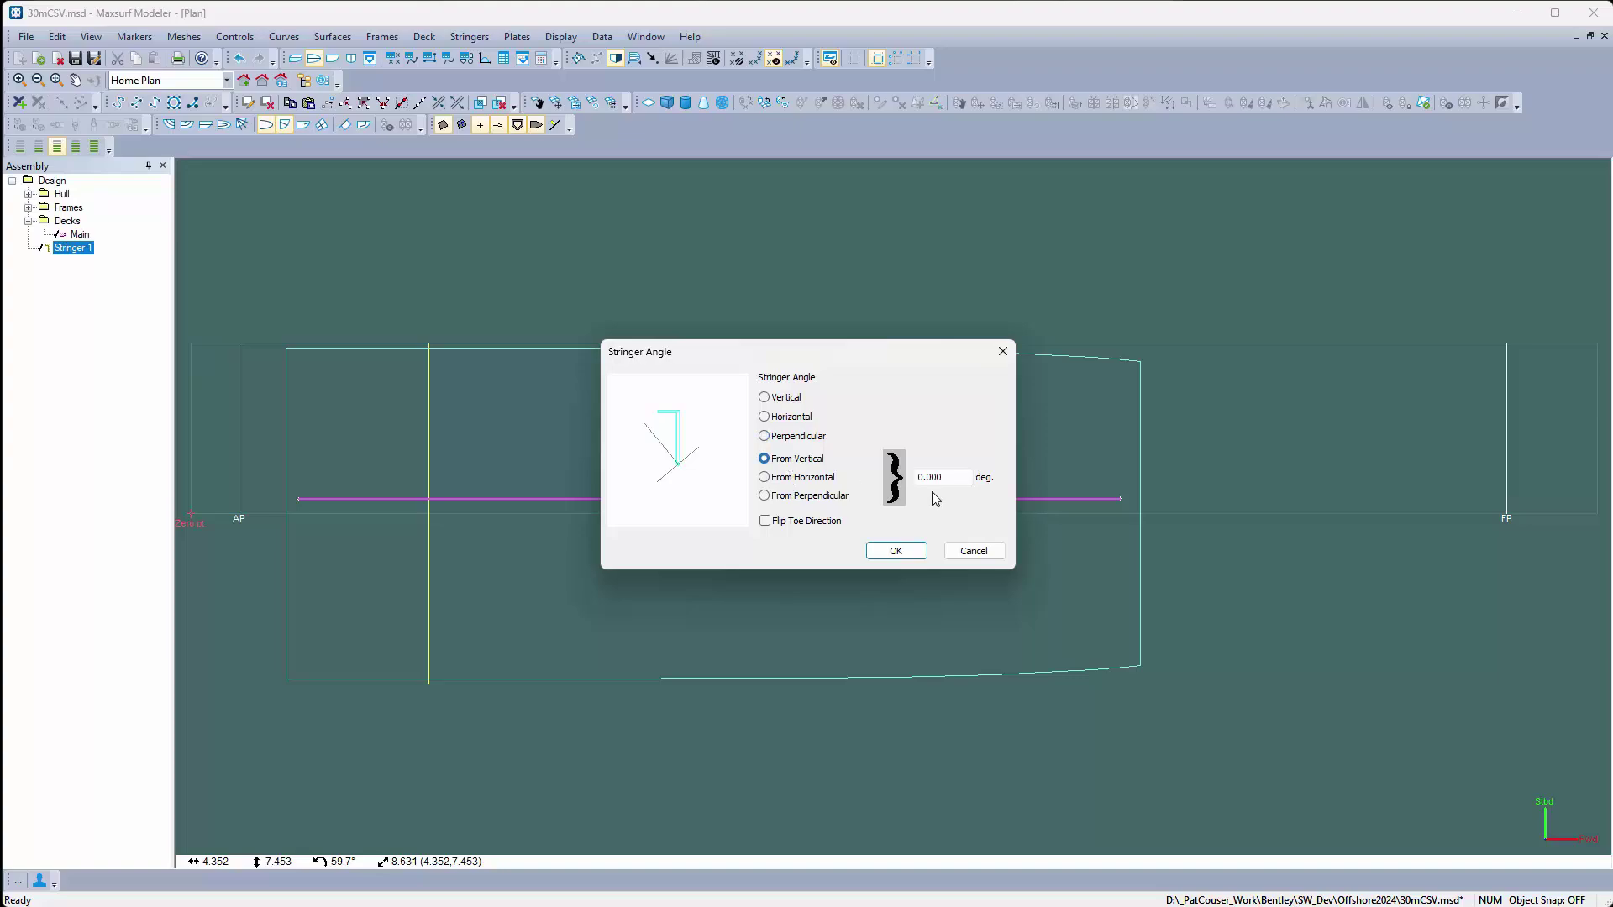
{"action": "left_click_drag", "start_coordinate": [966, 477], "coordinate": [861, 476]}
{"action": "type", "text": "180"}
{"action": "left_click", "coordinate": [884, 552]}
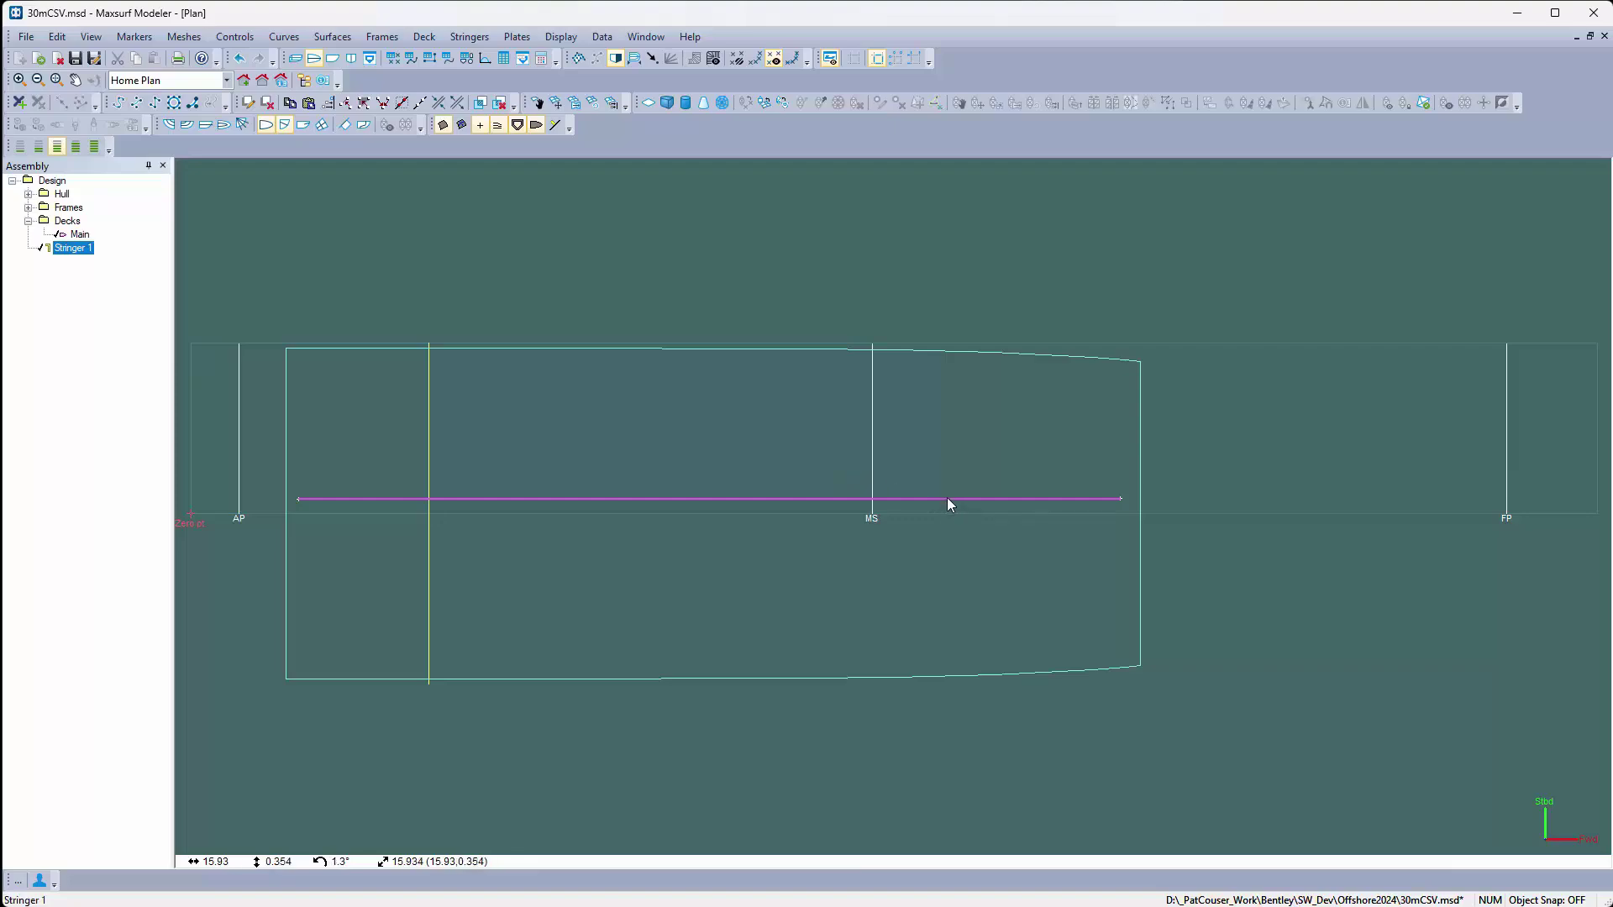
Duplicate Stringer 1 twice by offset with 1 m aft and forward spacing
{"action": "left_click", "coordinate": [470, 37]}
{"action": "left_click", "coordinate": [514, 153]}
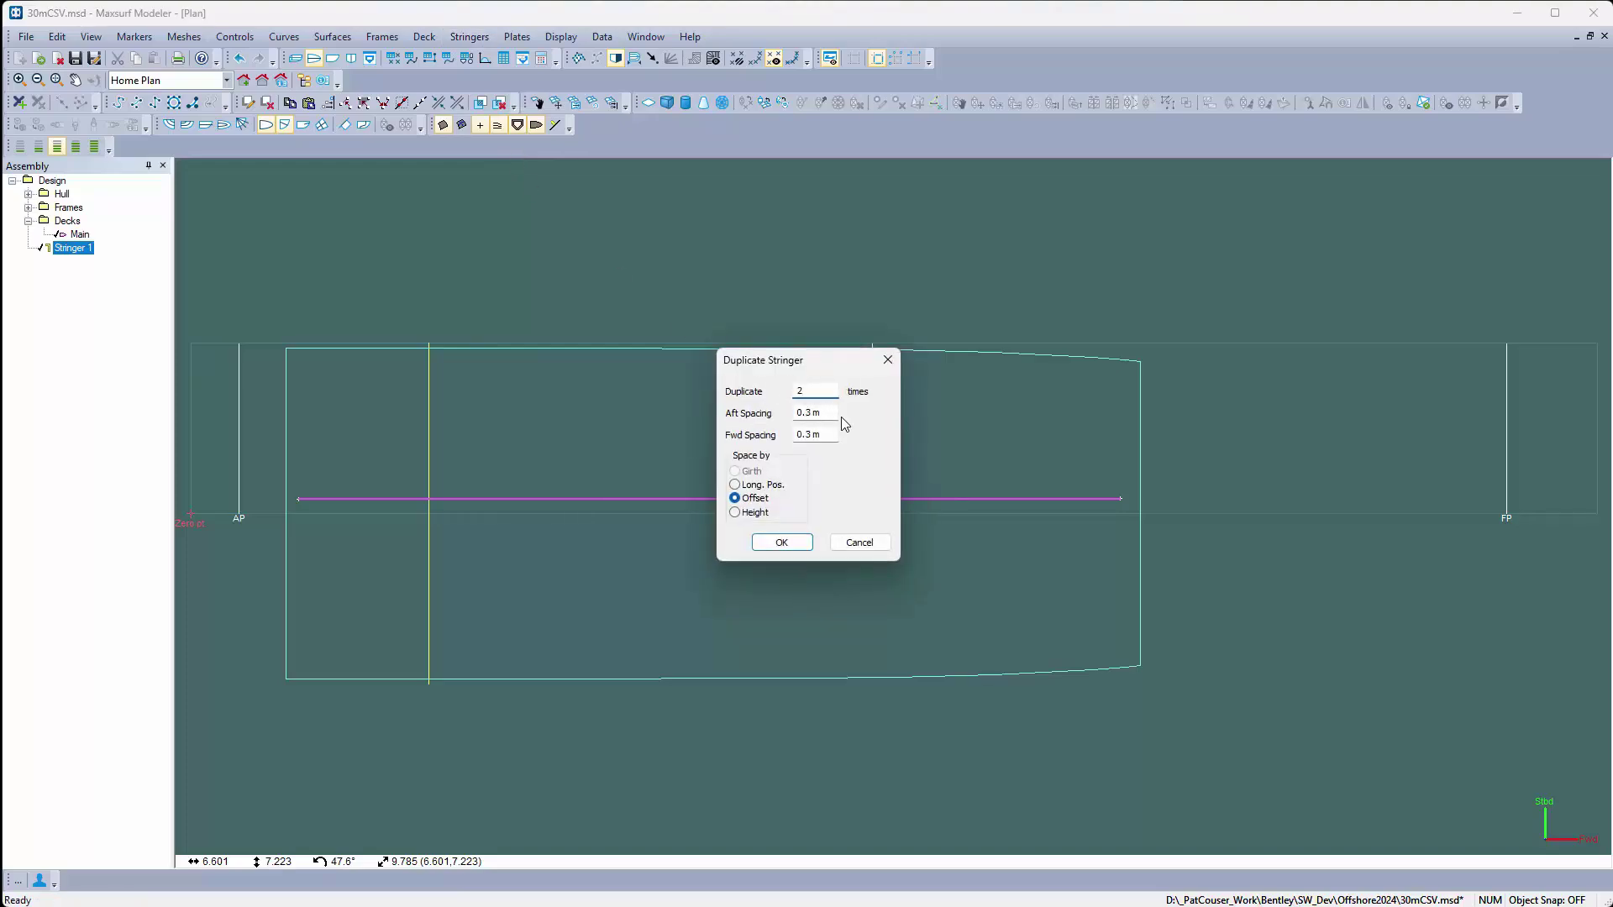
{"action": "key", "text": "Tab"}
{"action": "type", "text": "1"}
{"action": "key", "text": "Tab"}
{"action": "type", "text": "1"}
{"action": "left_click", "coordinate": [797, 543]}
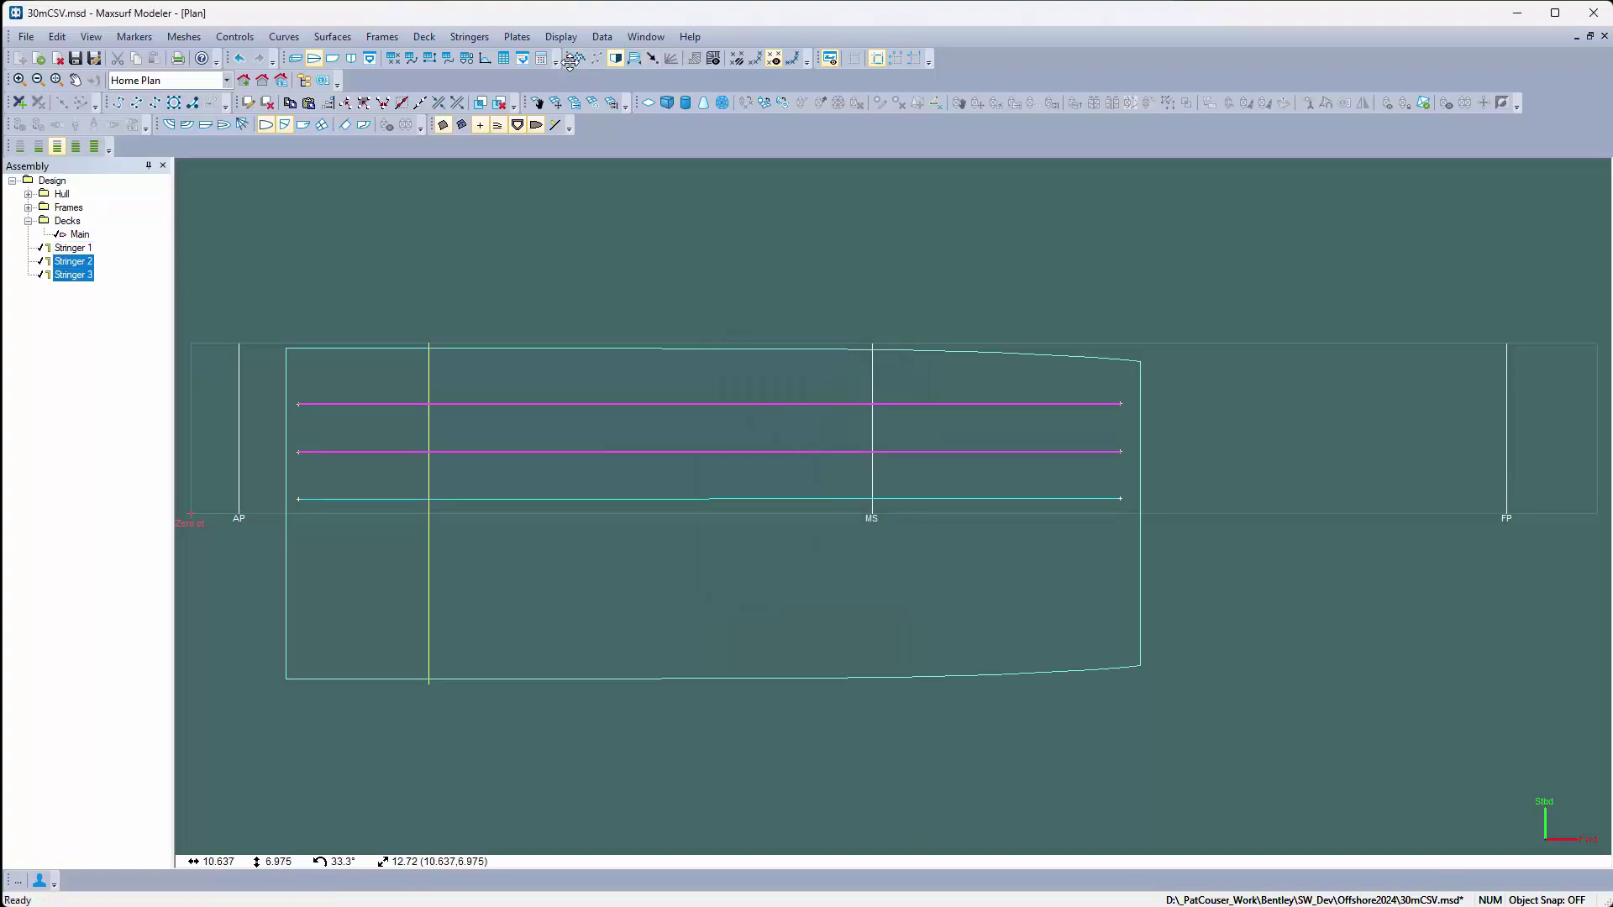
Select all three stringers and apply a further Stringers menu command to them
{"action": "left_click", "coordinate": [754, 499], "text": "shift"}
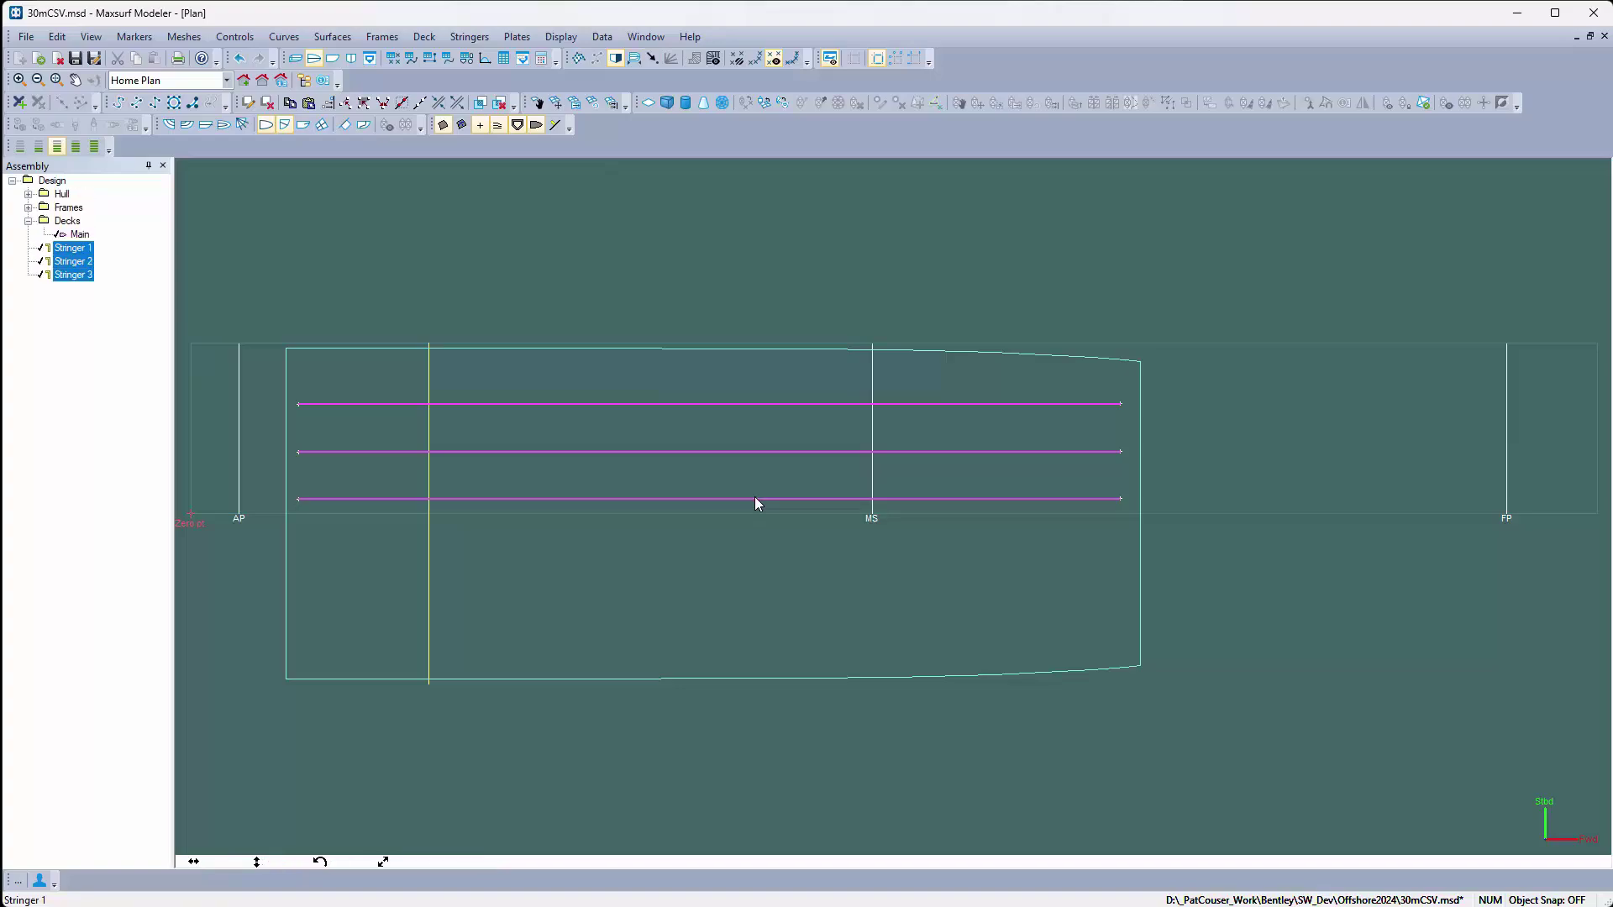
{"action": "left_click", "coordinate": [470, 37]}
{"action": "left_click", "coordinate": [553, 398]}
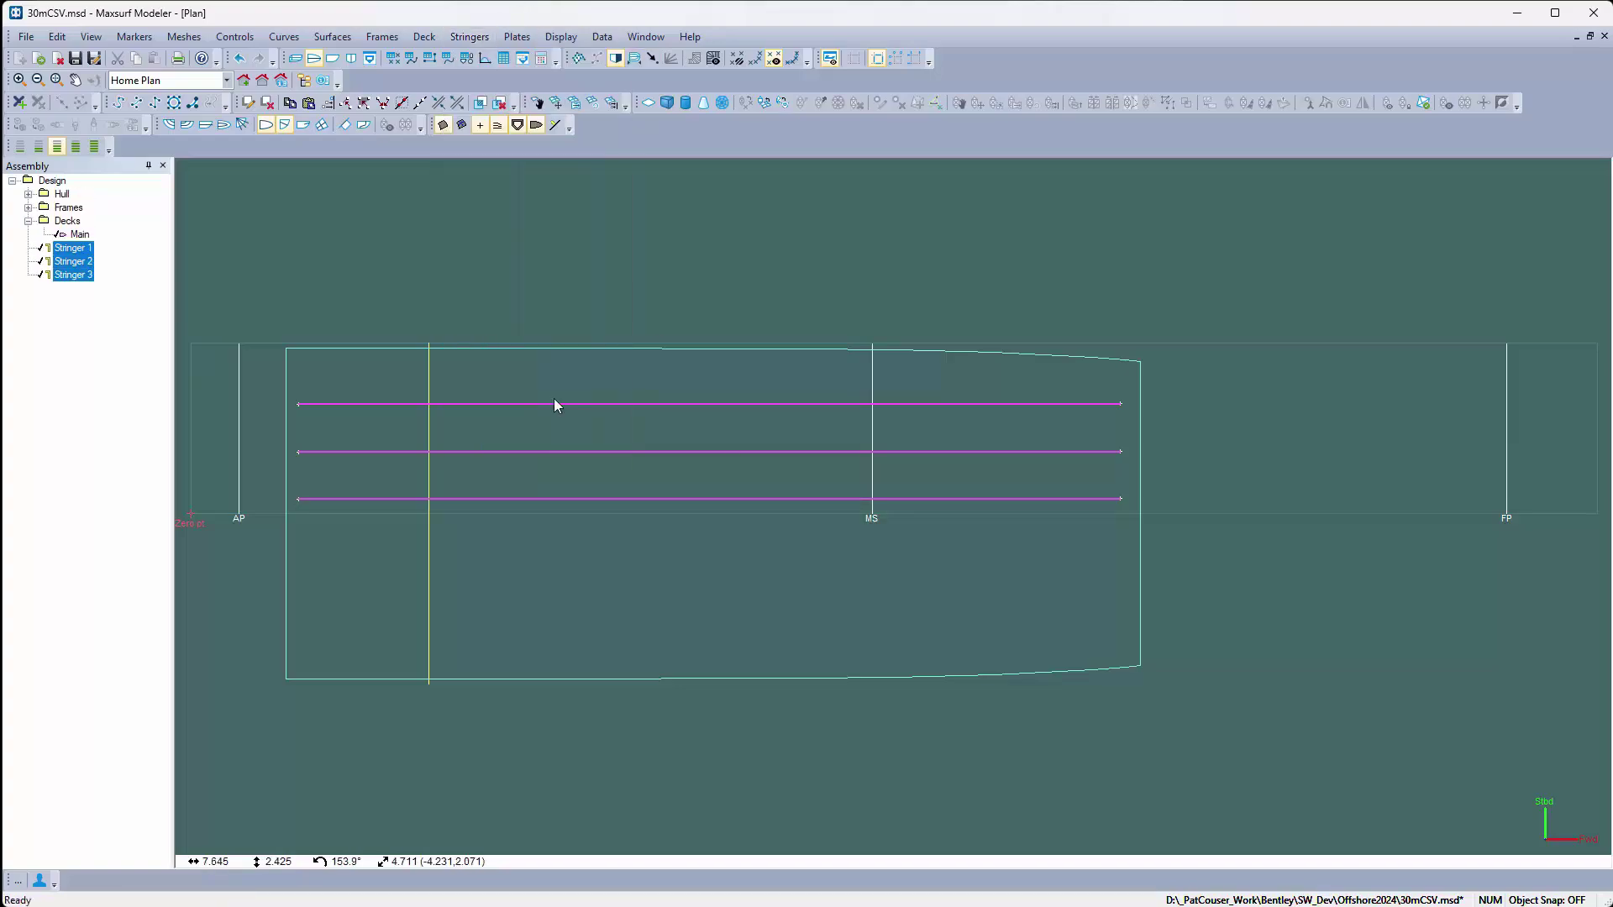
Switch back to the Perspective view and zoom to inspect the deck girders
{"action": "left_click", "coordinate": [295, 61]}
{"action": "scroll", "coordinate": [1206, 581], "scroll_direction": "up", "scroll_amount": 5}
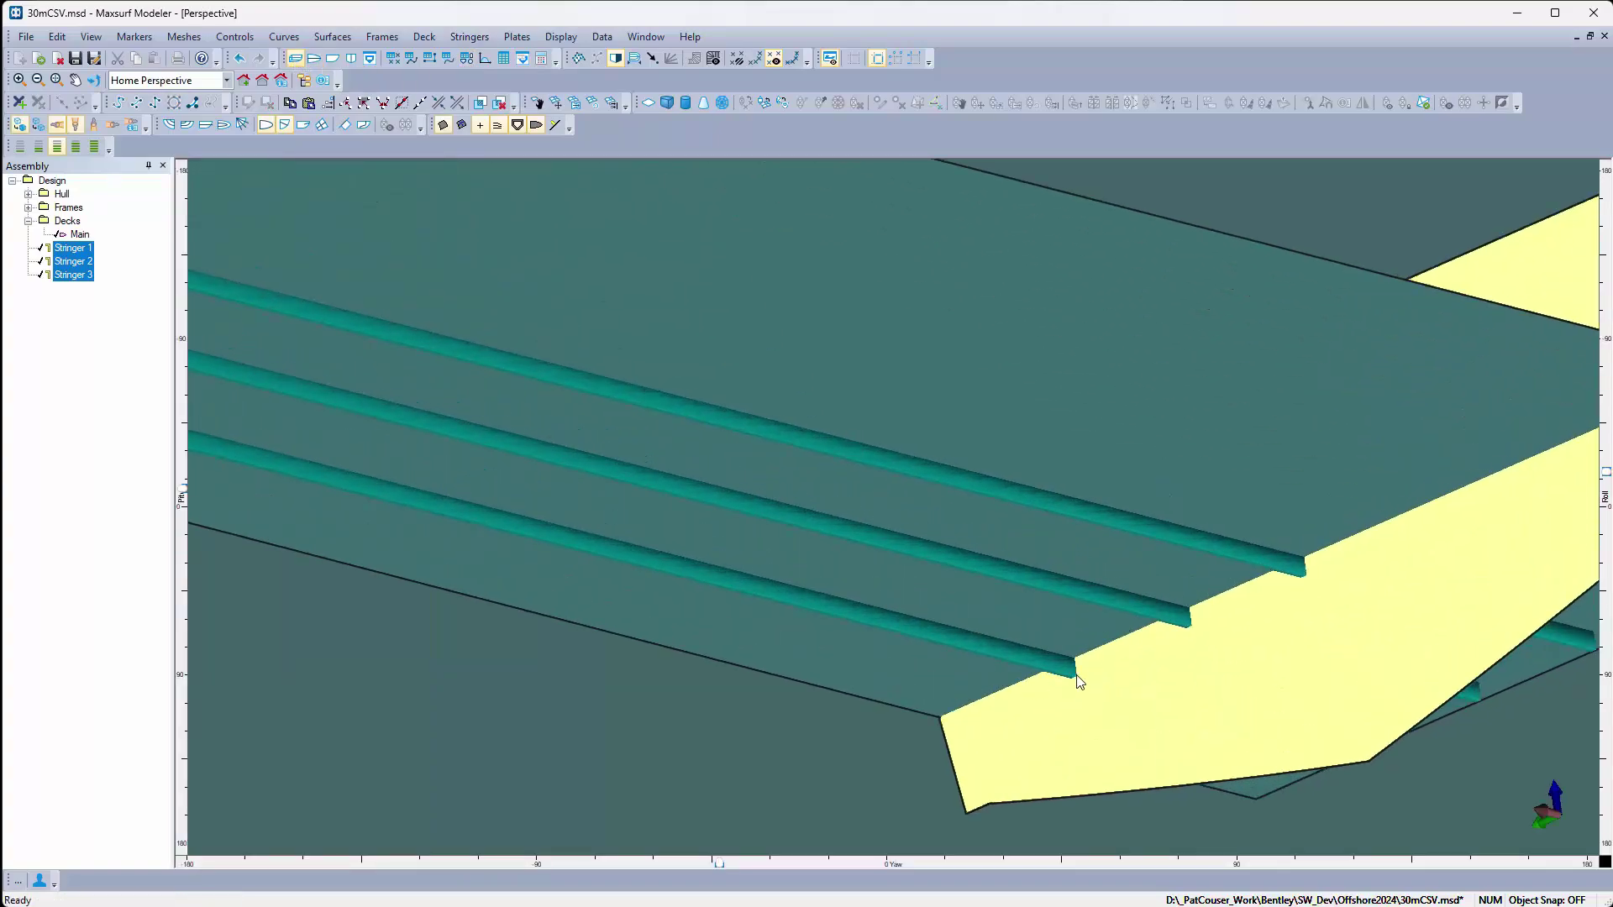
{"action": "scroll", "coordinate": [1233, 586], "scroll_direction": "down", "scroll_amount": 3}
{"action": "scroll", "coordinate": [1240, 589], "scroll_direction": "down", "scroll_amount": 1}
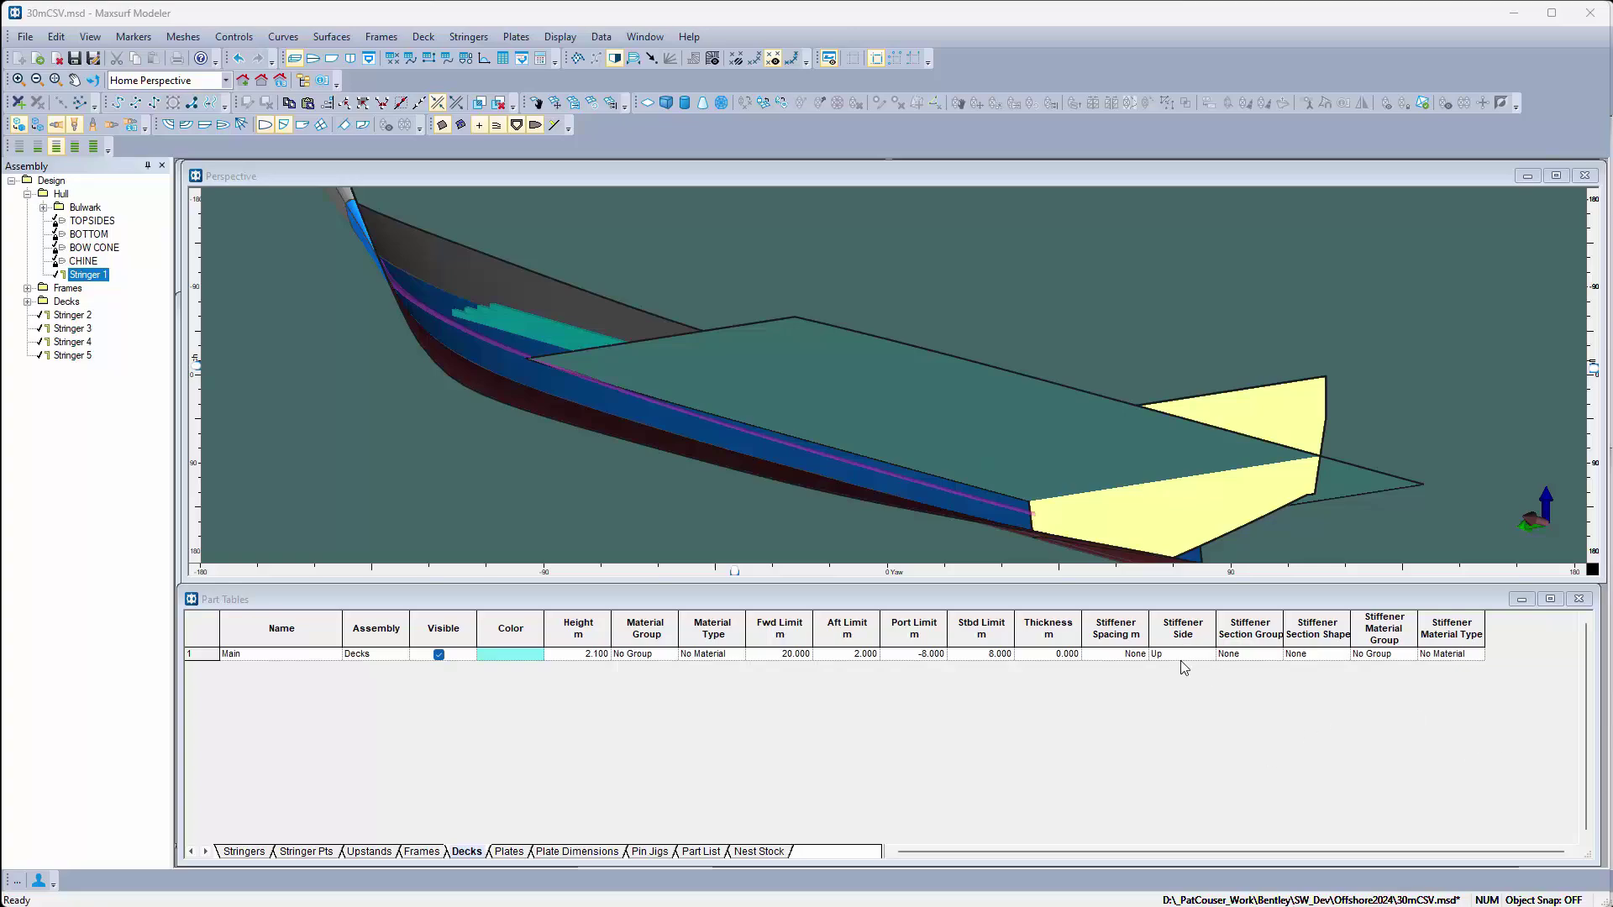
Set Main deck stiffeners to spacing 0.4;0.8, side Down, with a T-section shape
{"action": "left_click", "coordinate": [1118, 658]}
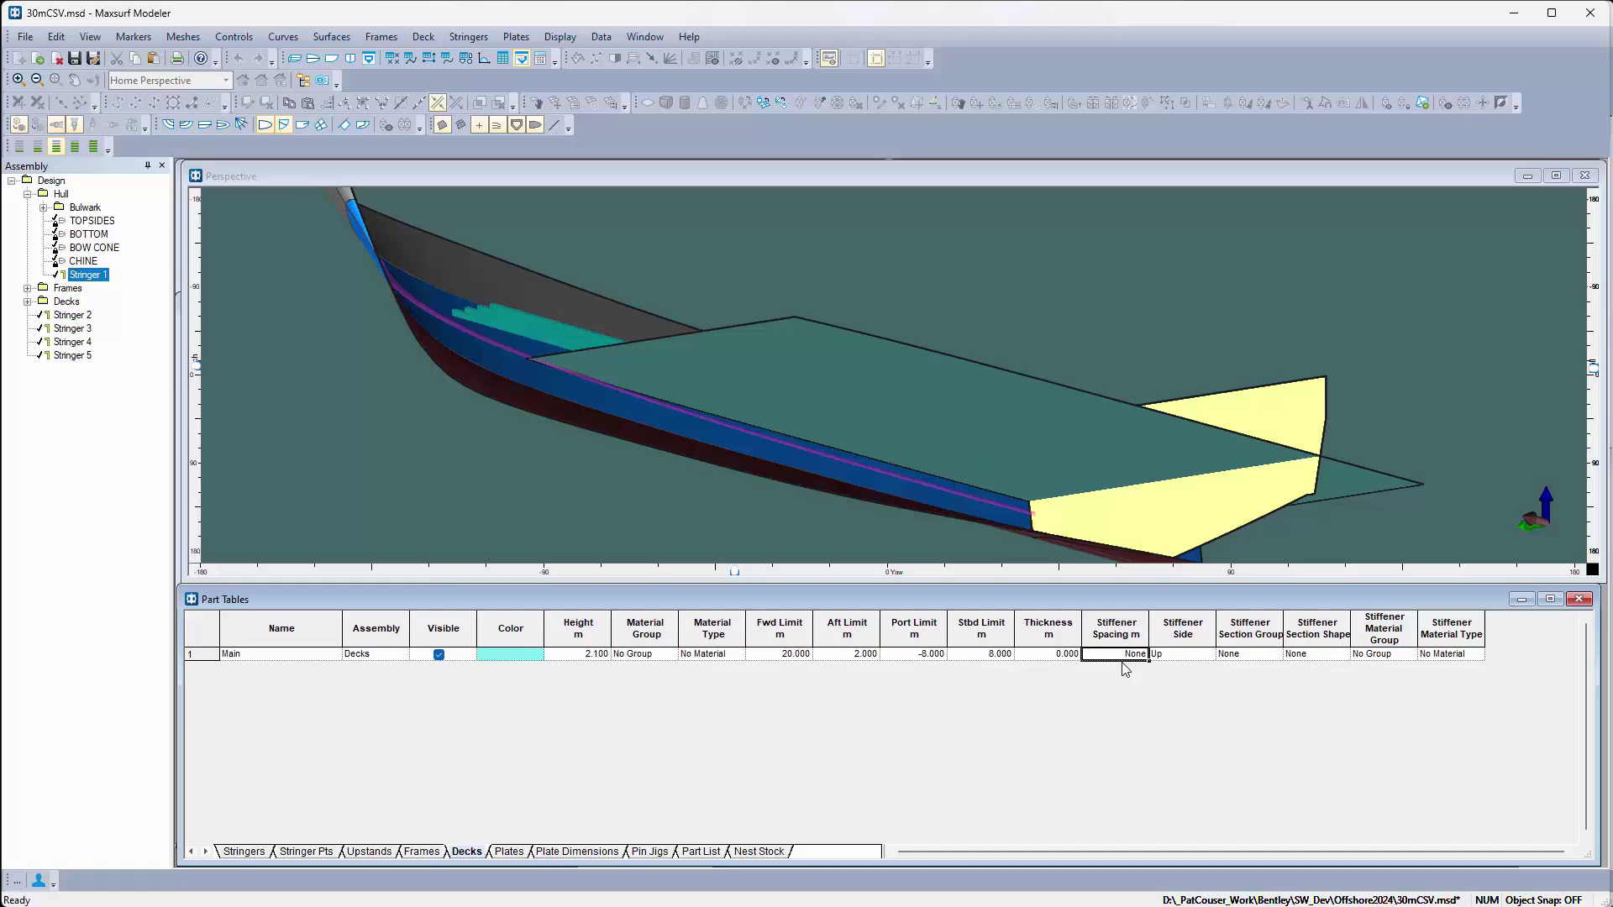
{"action": "type", "text": "0.4;0.8"}
{"action": "left_click", "coordinate": [1177, 663]}
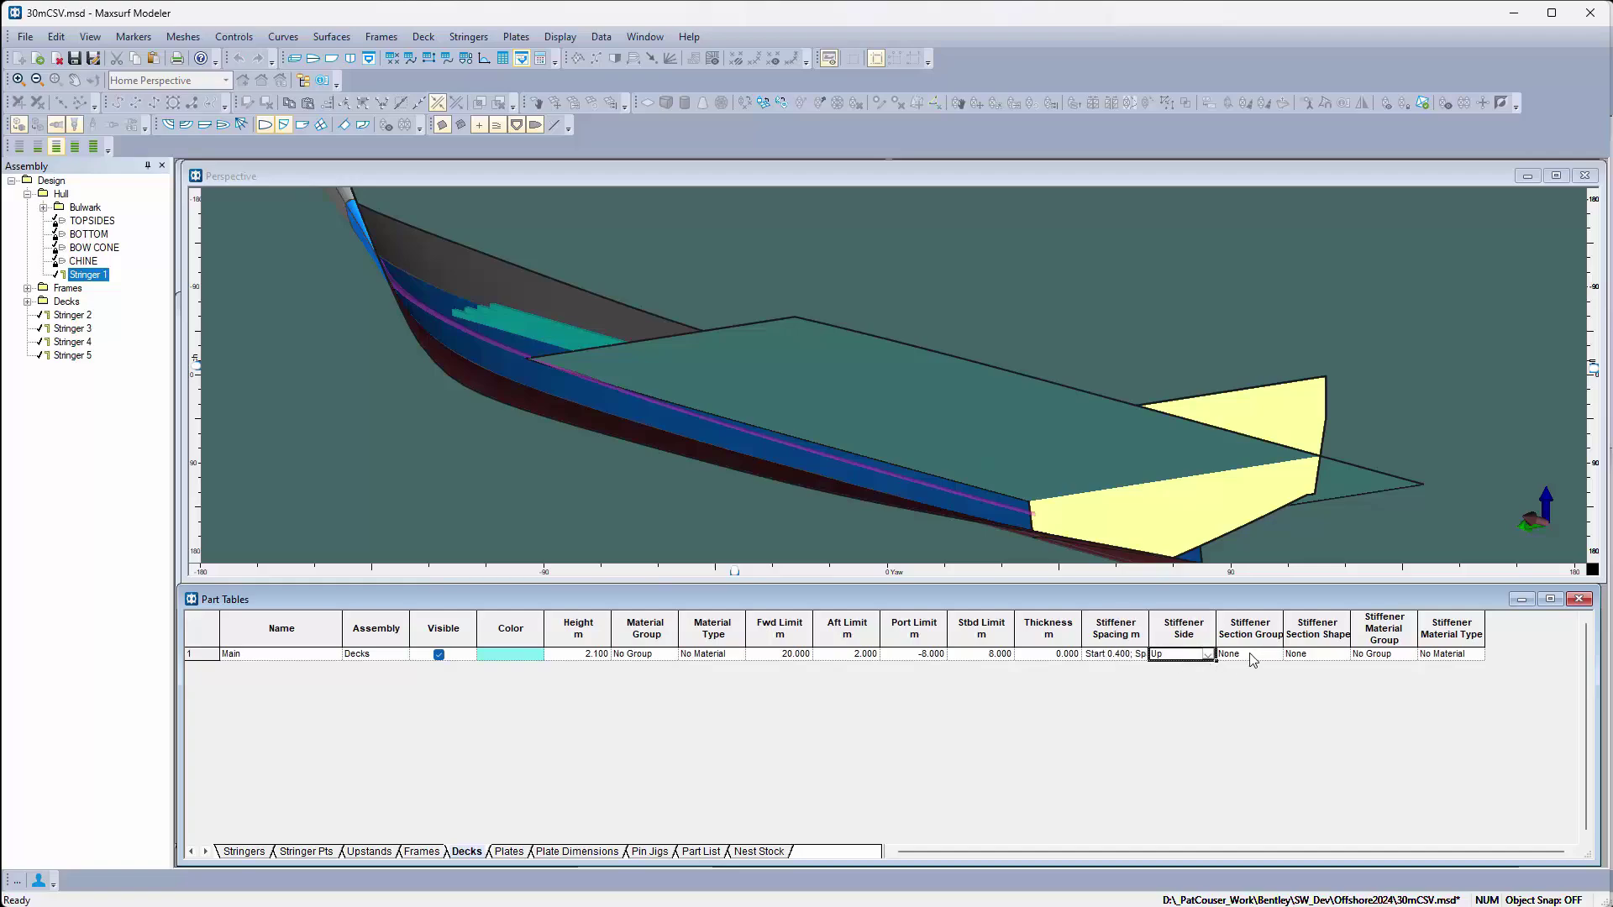
{"action": "left_click", "coordinate": [1207, 654]}
{"action": "left_click", "coordinate": [1178, 683]}
{"action": "left_click", "coordinate": [1275, 659]}
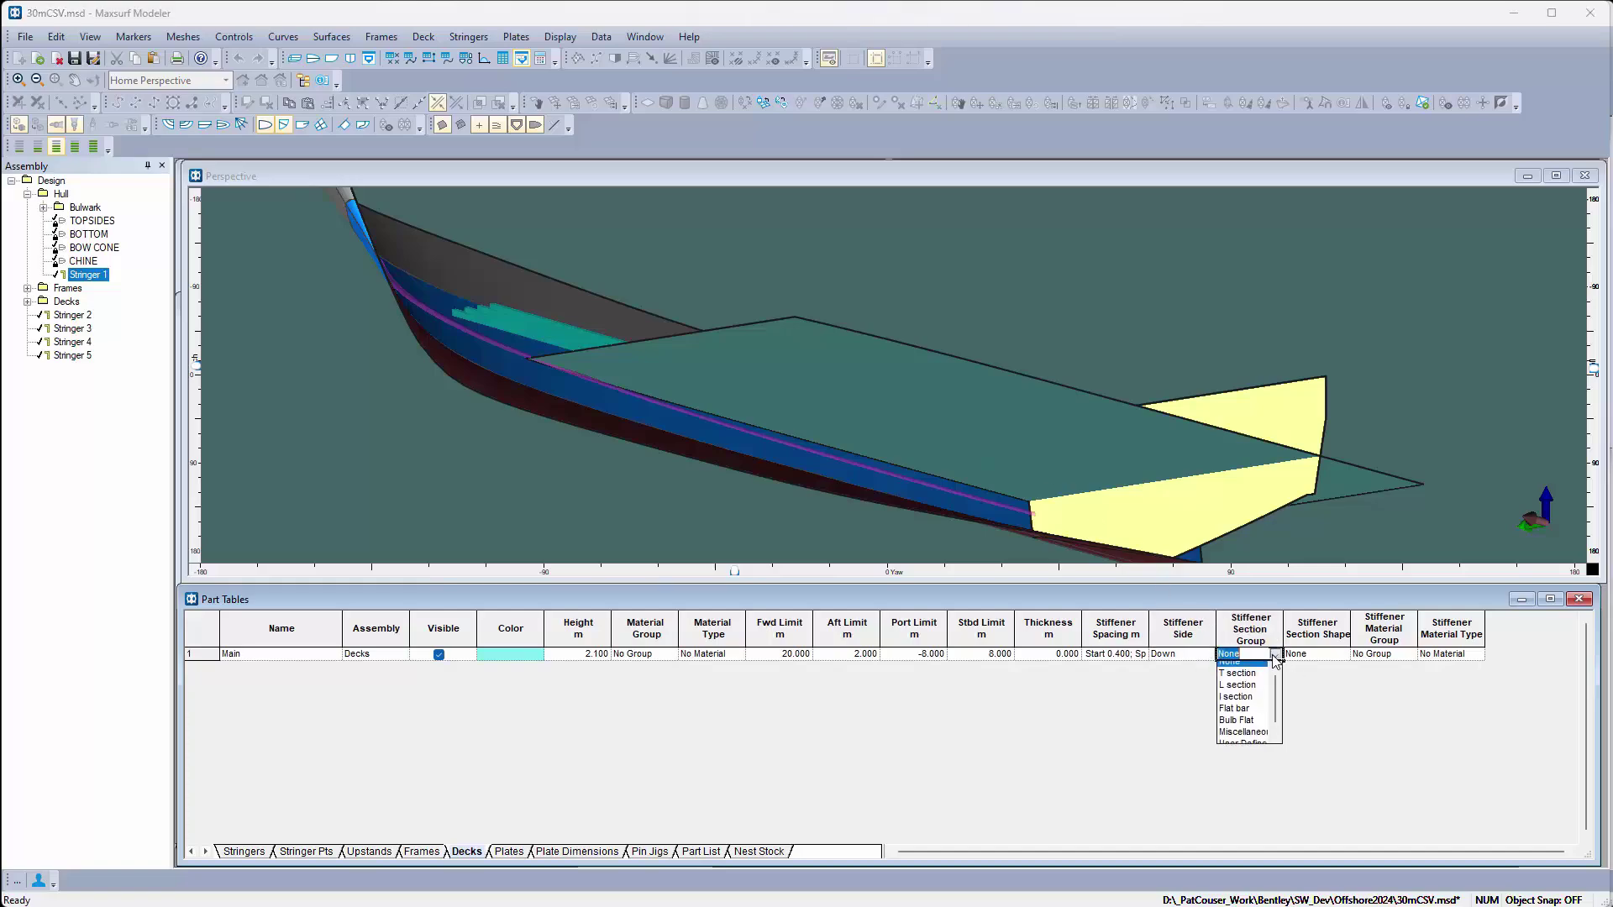
{"action": "left_click", "coordinate": [1250, 685]}
{"action": "left_click", "coordinate": [1342, 655]}
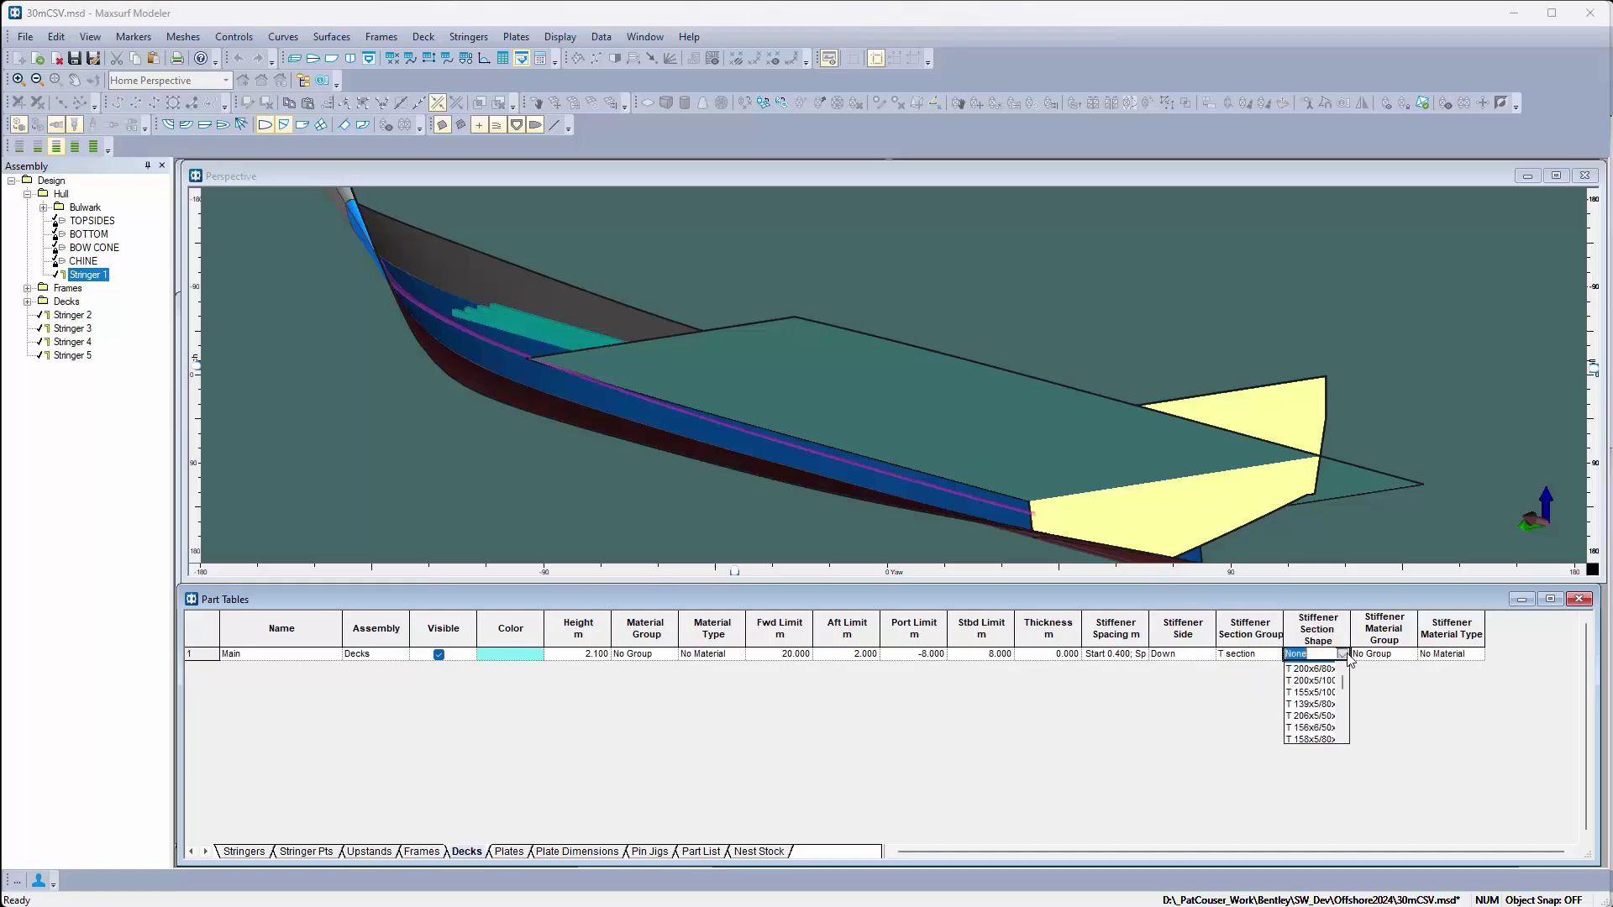
{"action": "left_click", "coordinate": [1307, 714]}
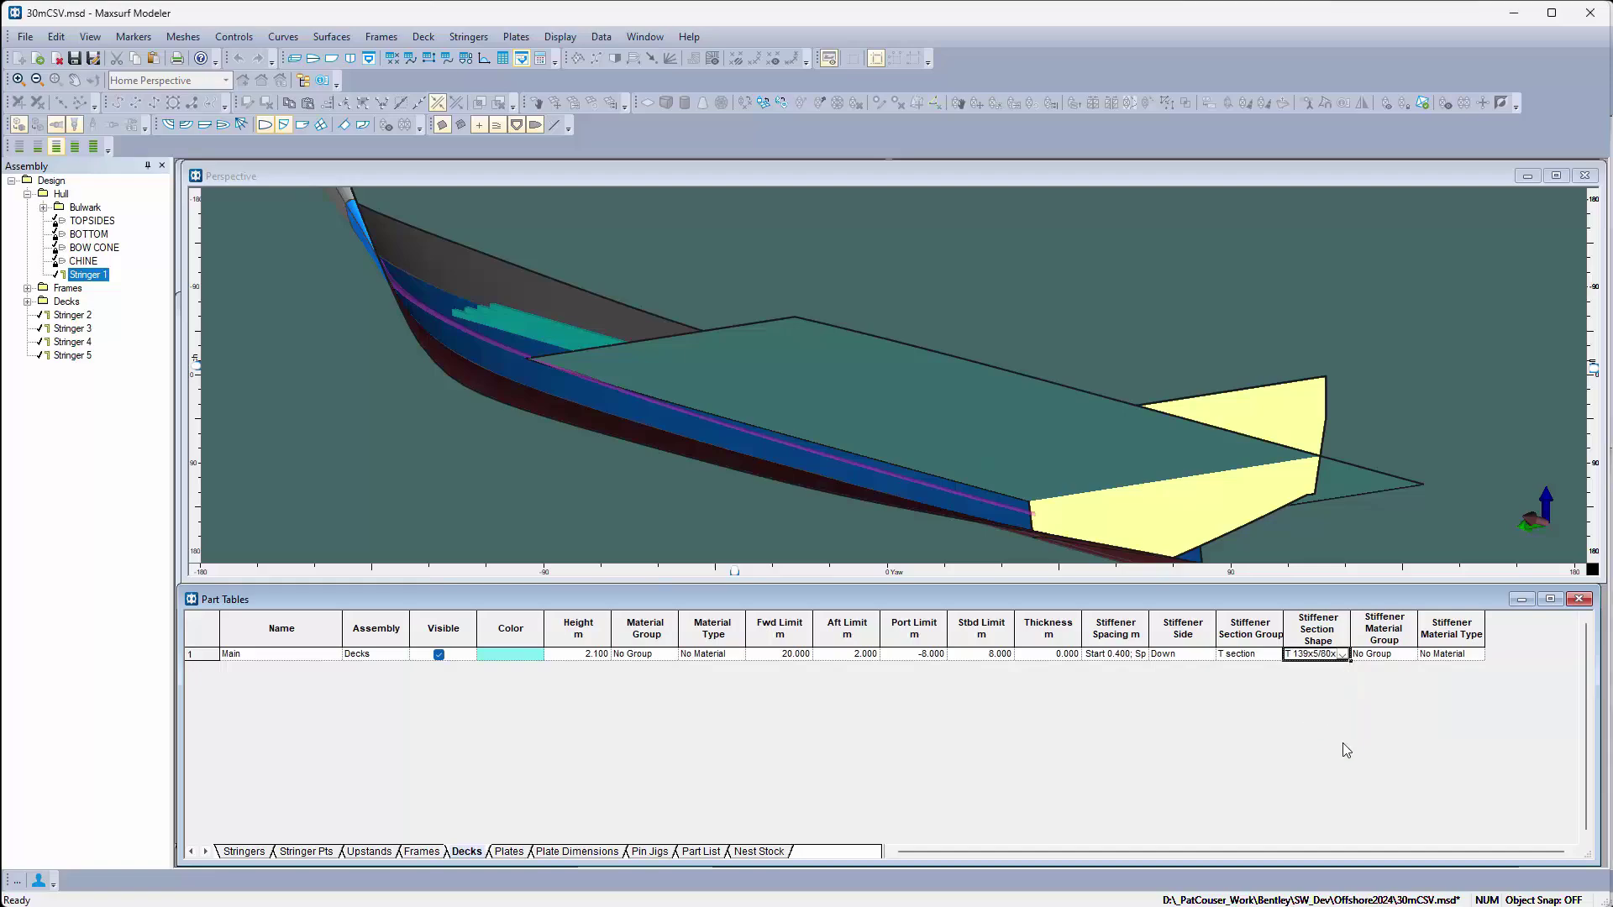
Calculate all decks to generate the Main deck stiffeners
{"action": "left_click", "coordinate": [909, 455]}
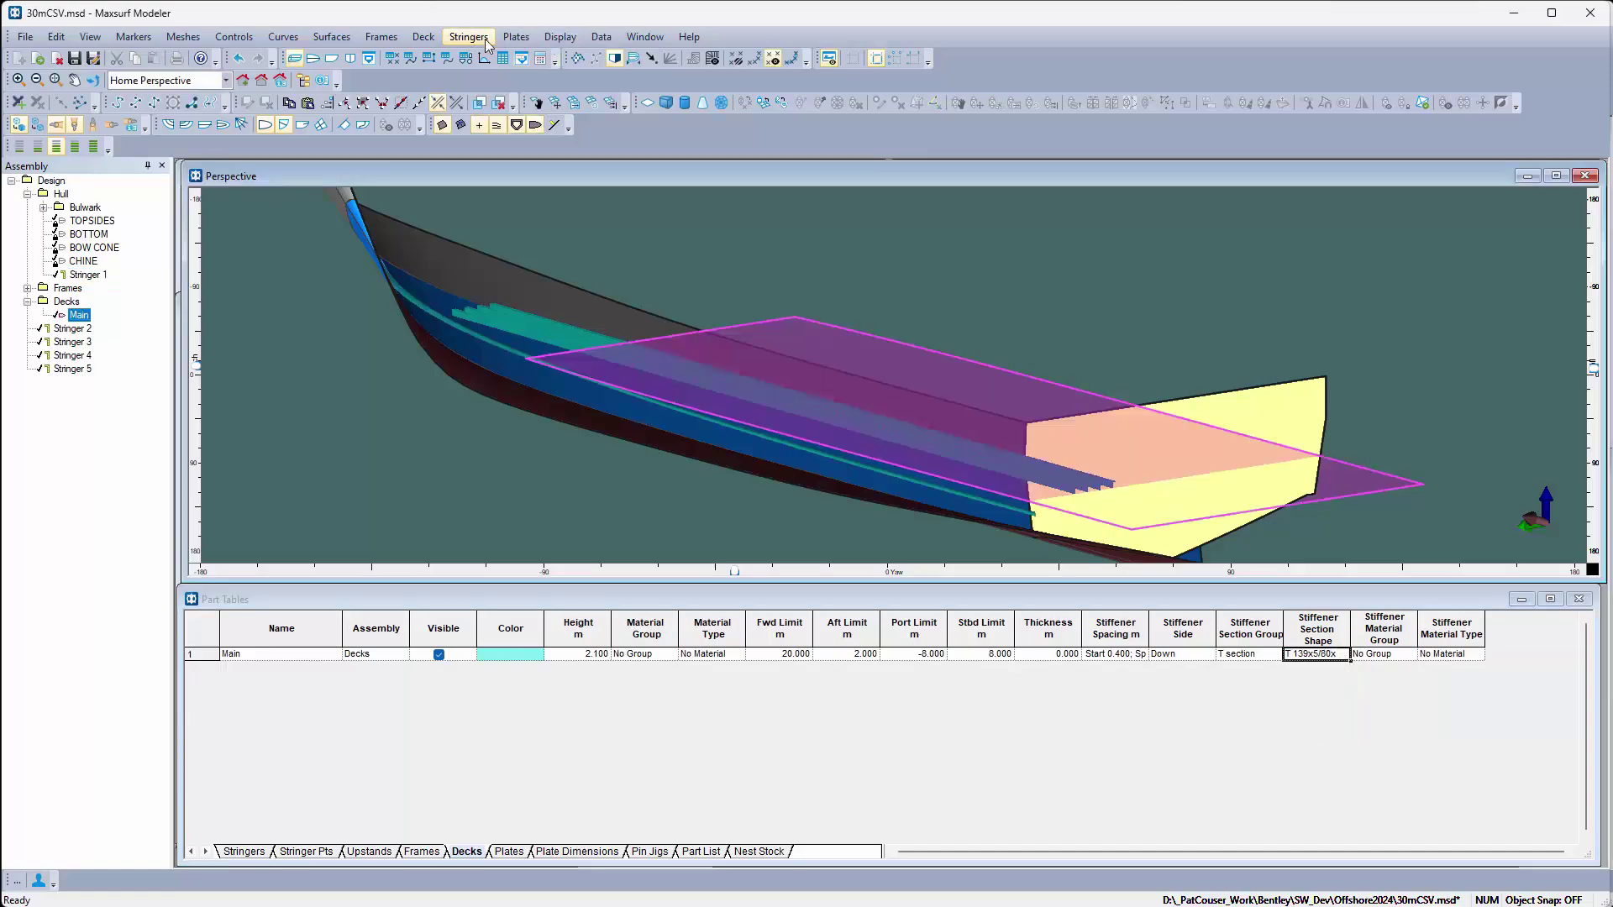
{"action": "left_click", "coordinate": [422, 37]}
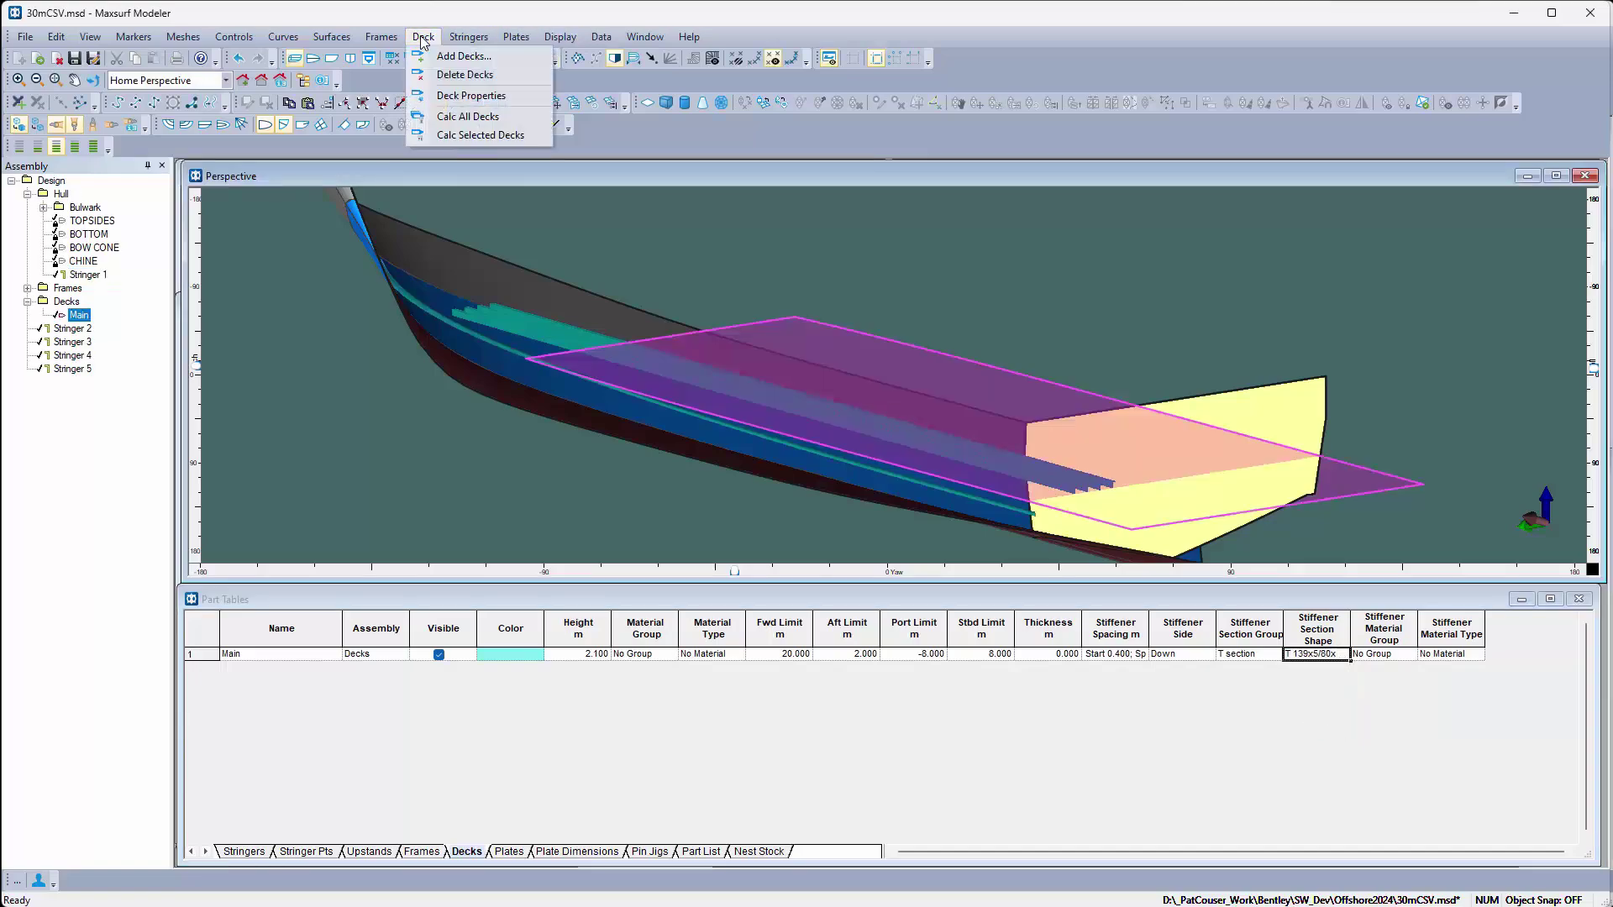
{"action": "left_click", "coordinate": [496, 117]}
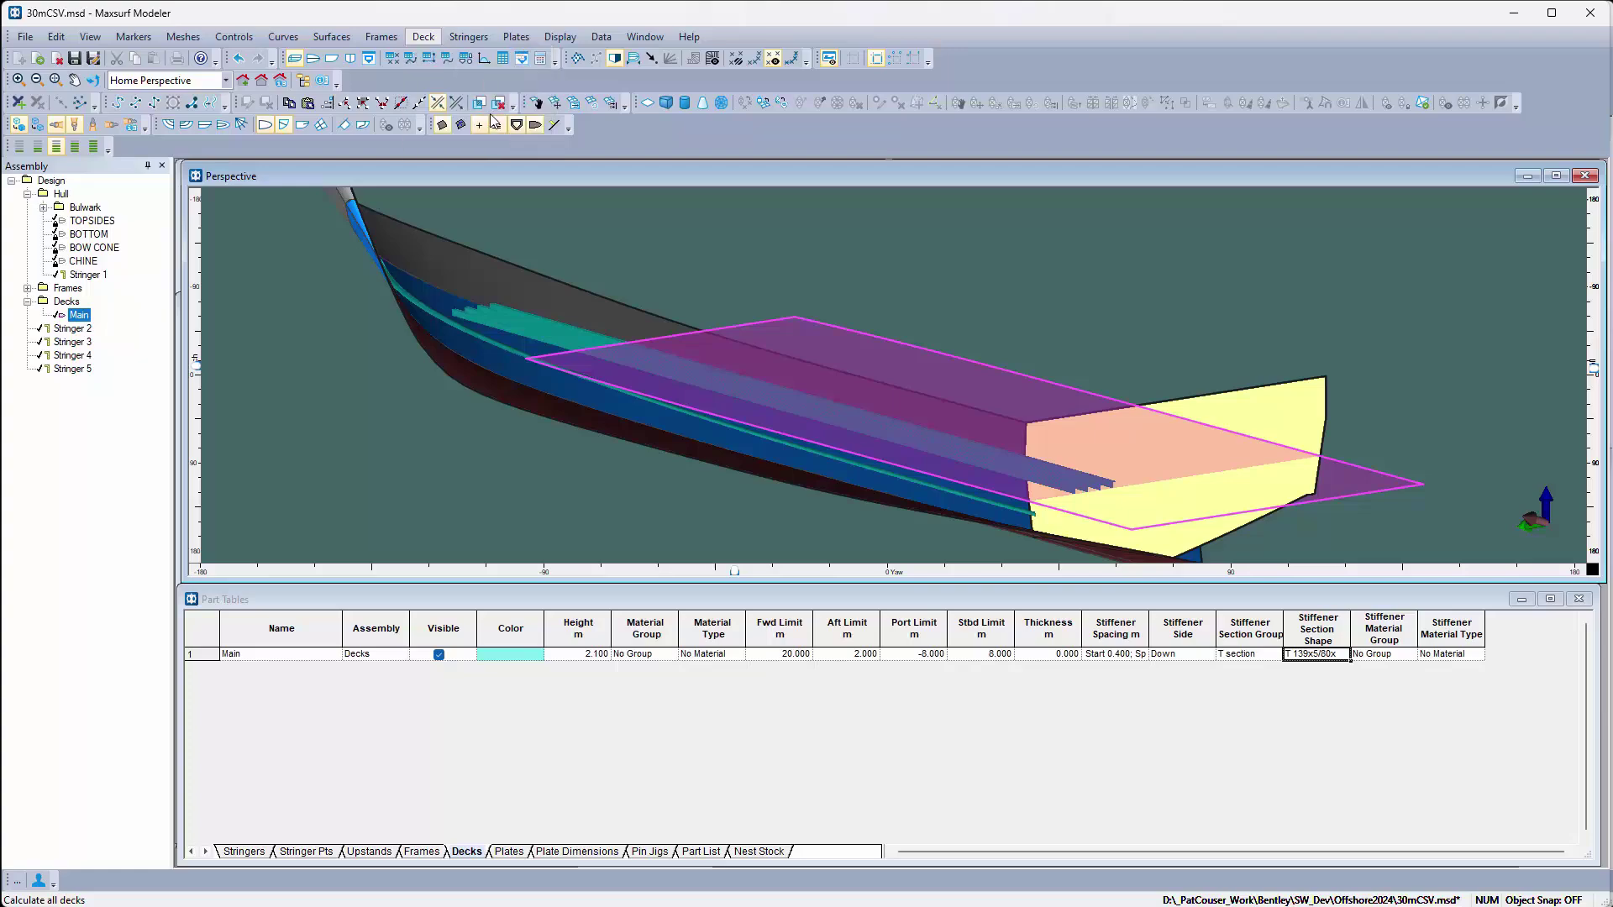
{"action": "left_click", "coordinate": [1129, 241]}
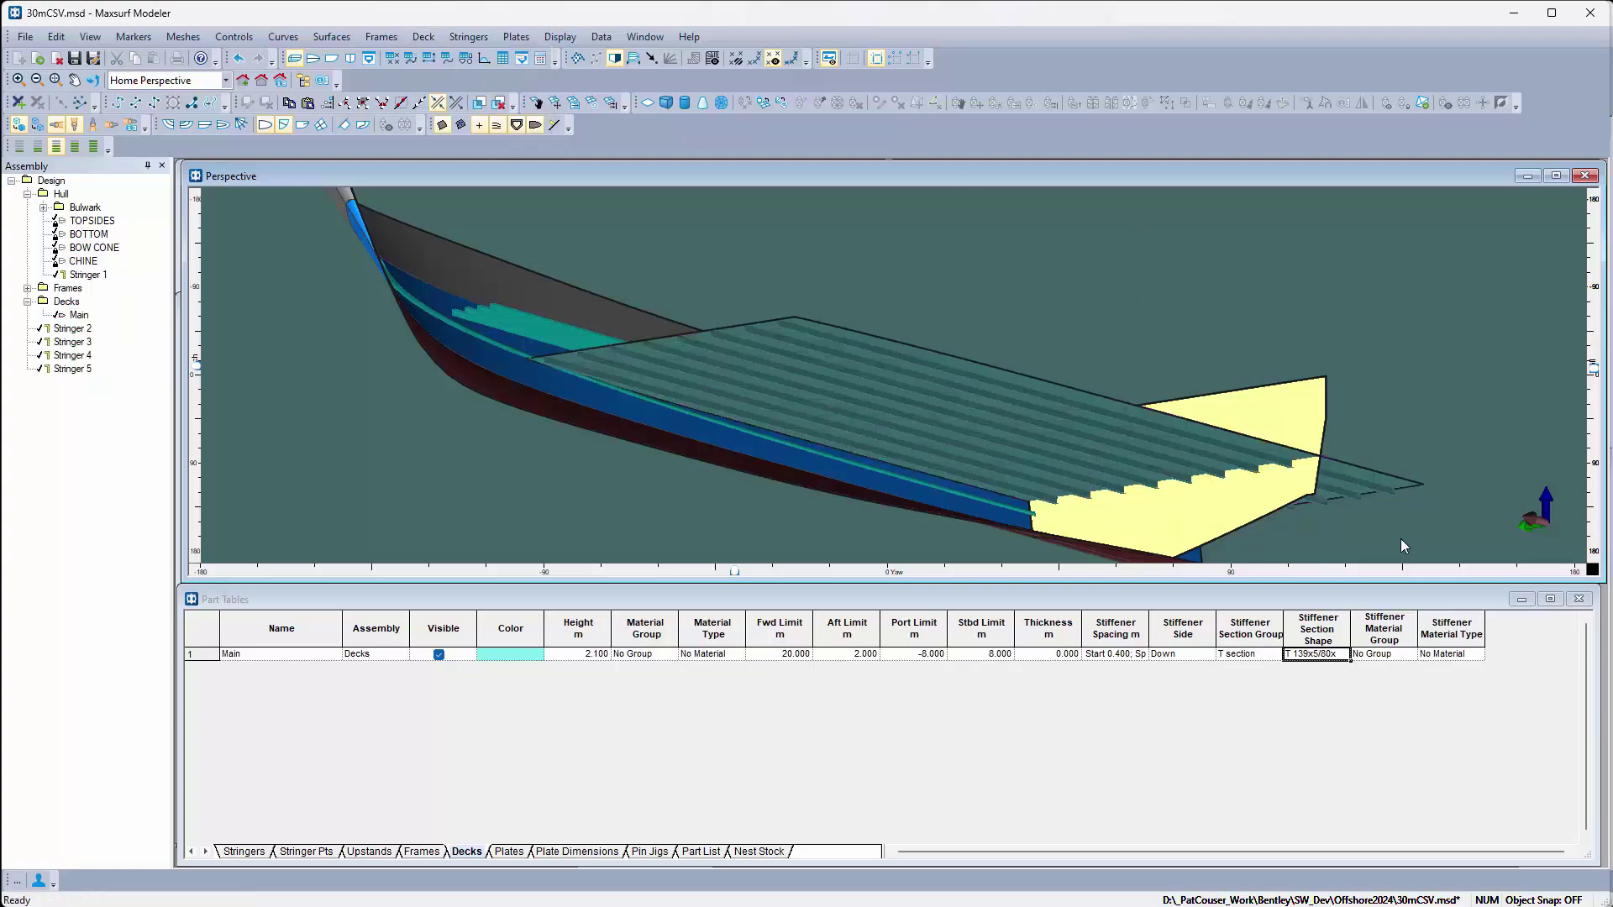
Set Main deck stiffeners at locations -1, 1 and 2.5 m, side Down, L 50x50x5 section
{"action": "mouse_move", "coordinate": [1594, 372]}
{"action": "left_mouse_down"}
{"action": "mouse_move", "coordinate": [1570, 405]}
{"action": "mouse_move", "coordinate": [1580, 355]}
{"action": "left_mouse_up"}
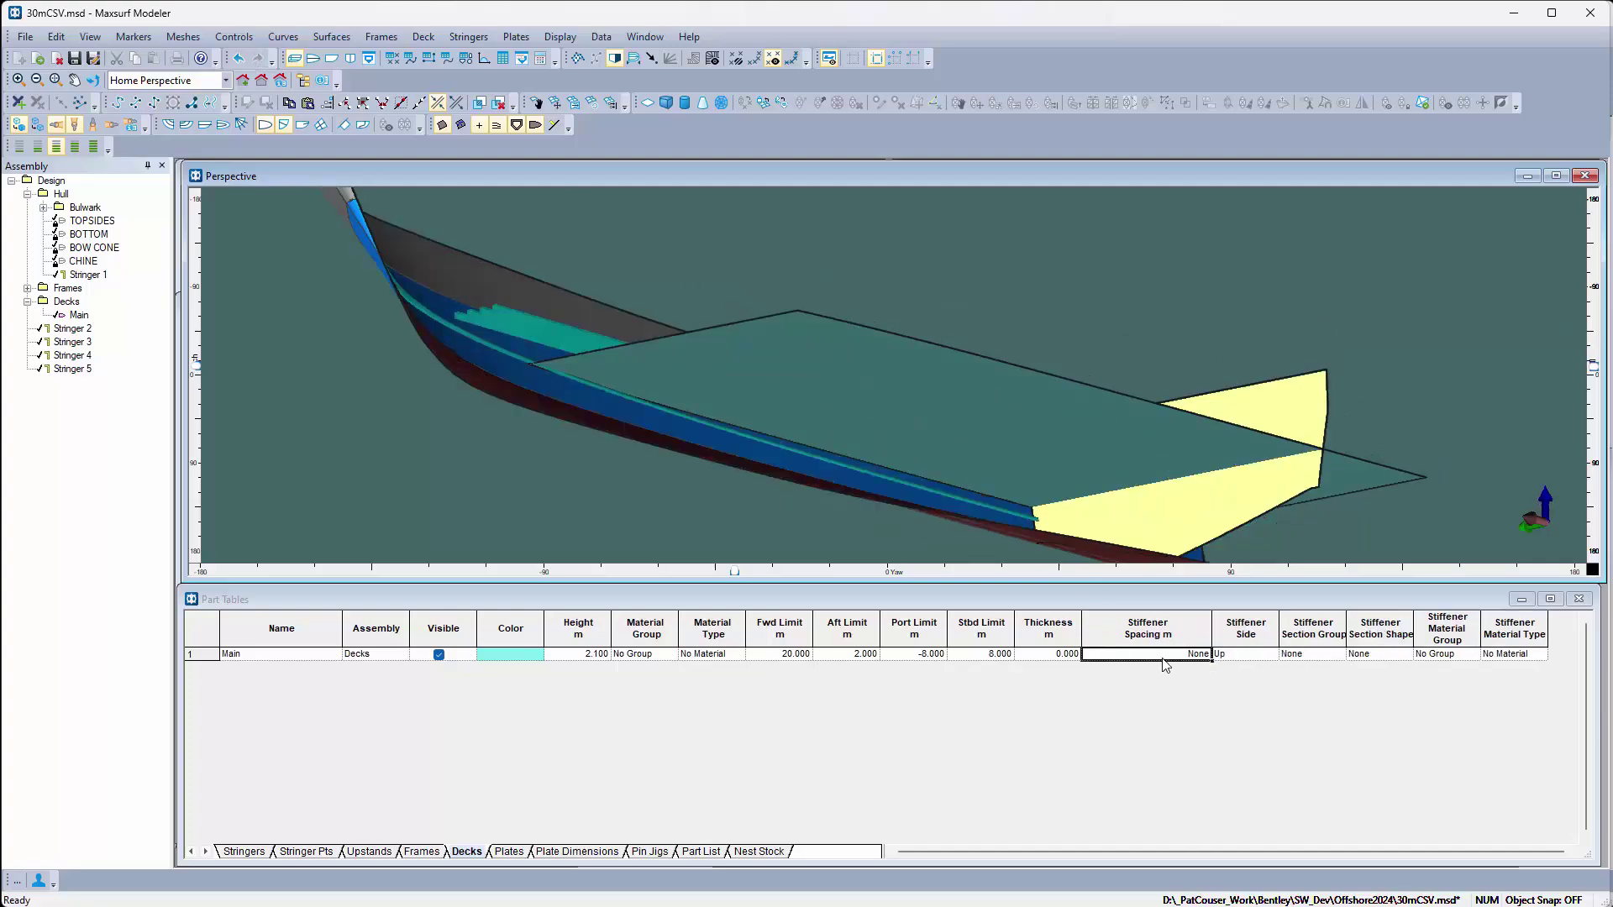
{"action": "left_click", "coordinate": [1165, 663]}
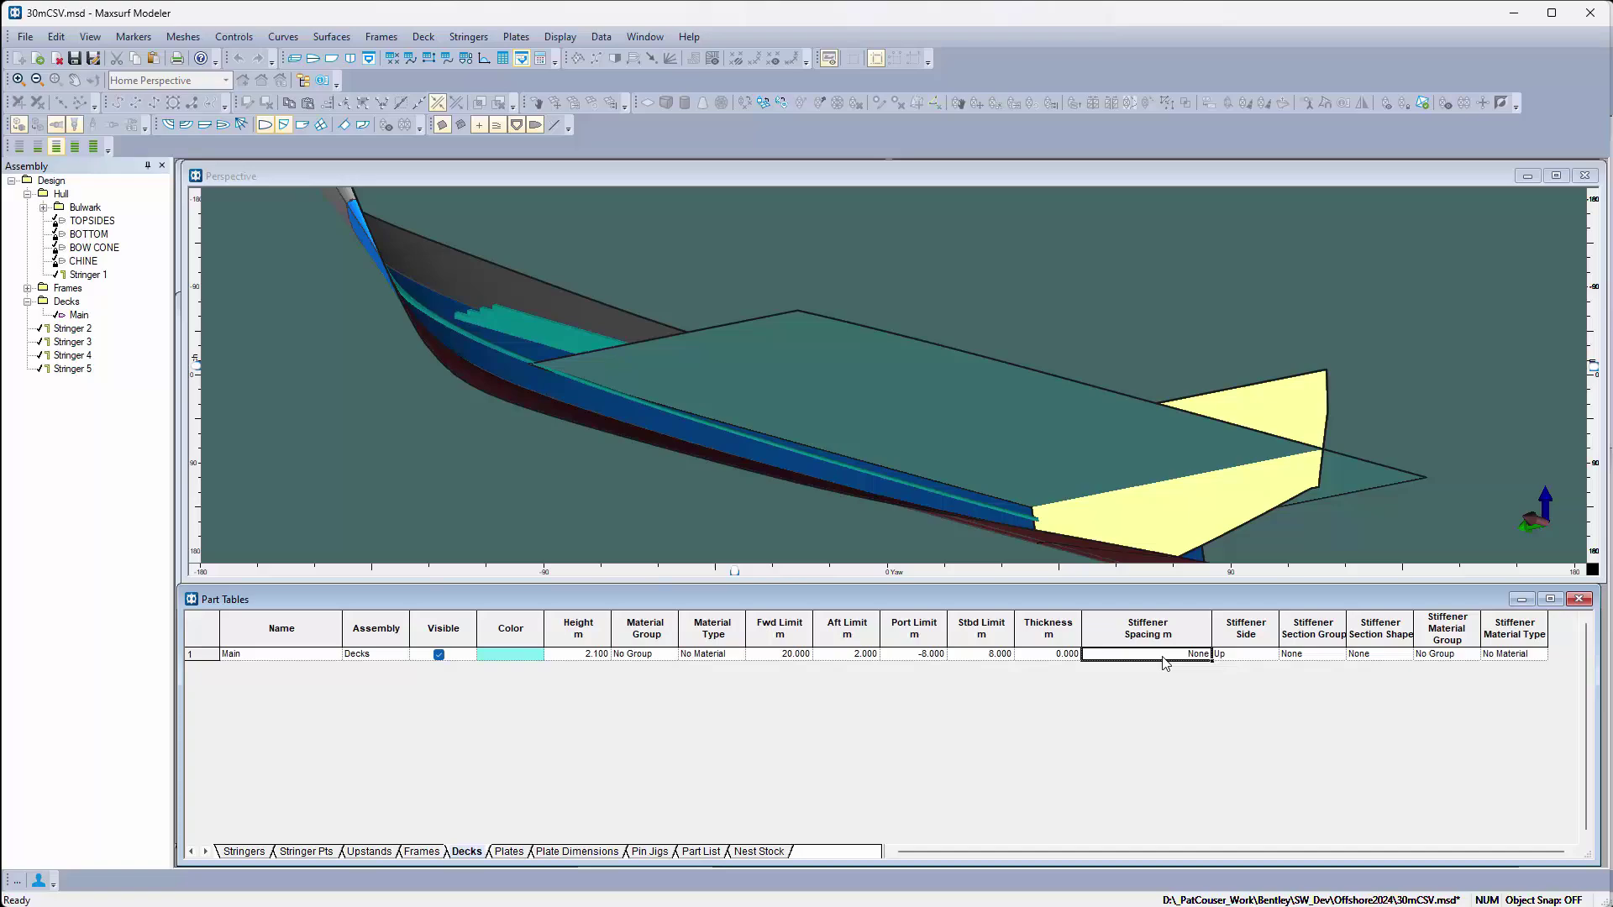
{"action": "type", "text": "-1"}
{"action": "type", "text": ".1"}
{"action": "type", "text": ";2.5"}
{"action": "key", "text": "Return"}
{"action": "left_click", "coordinate": [1275, 654]}
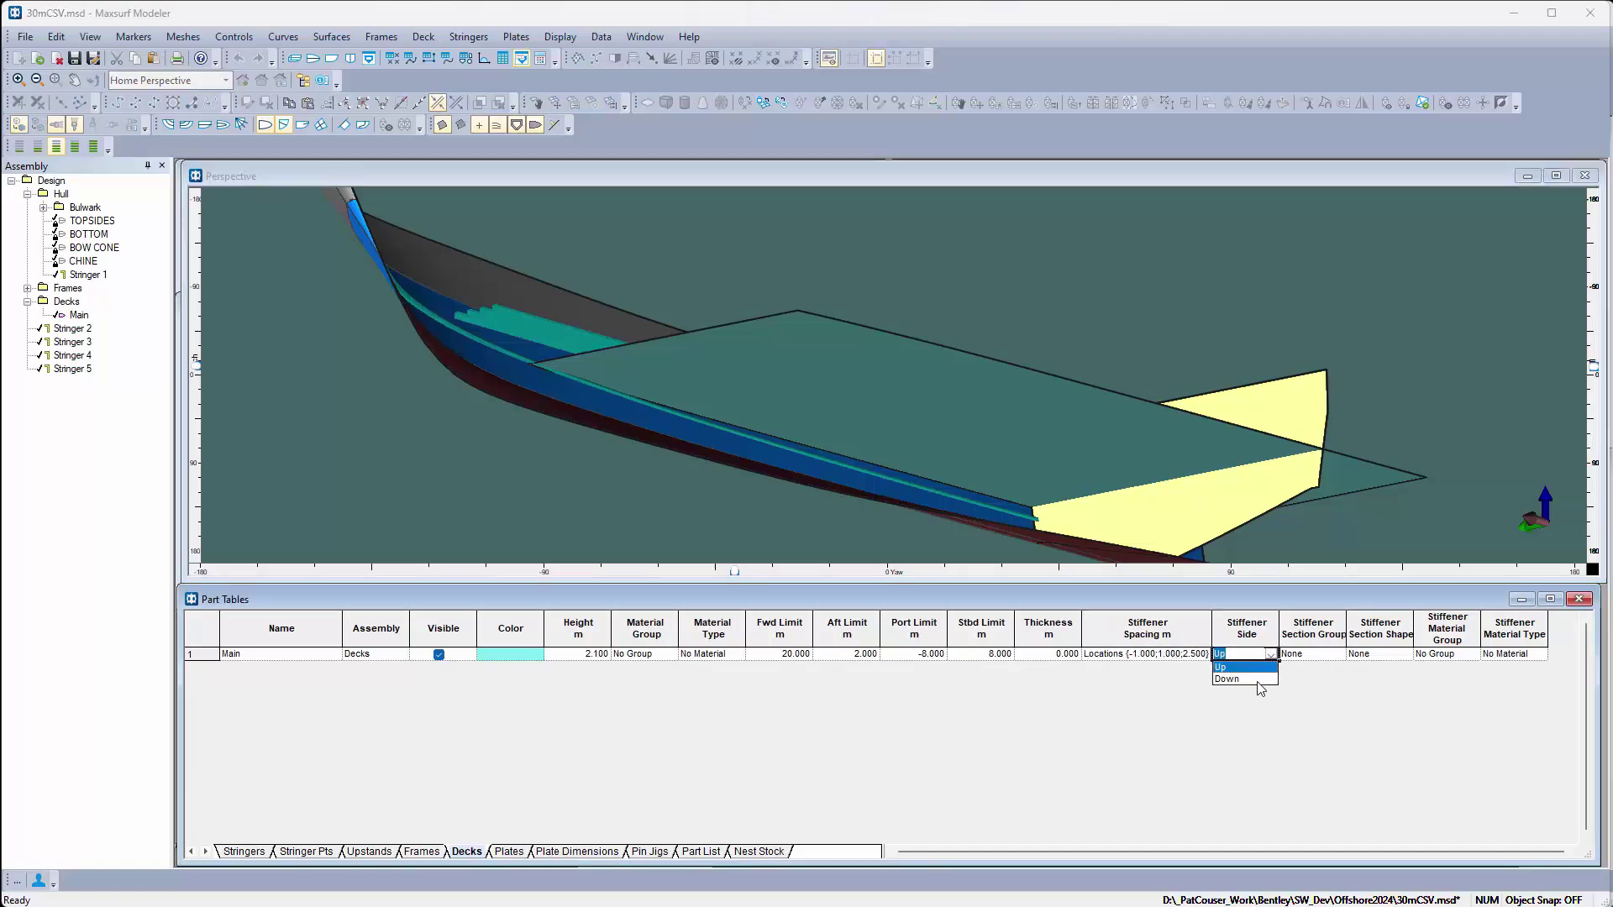
{"action": "left_click", "coordinate": [1258, 680]}
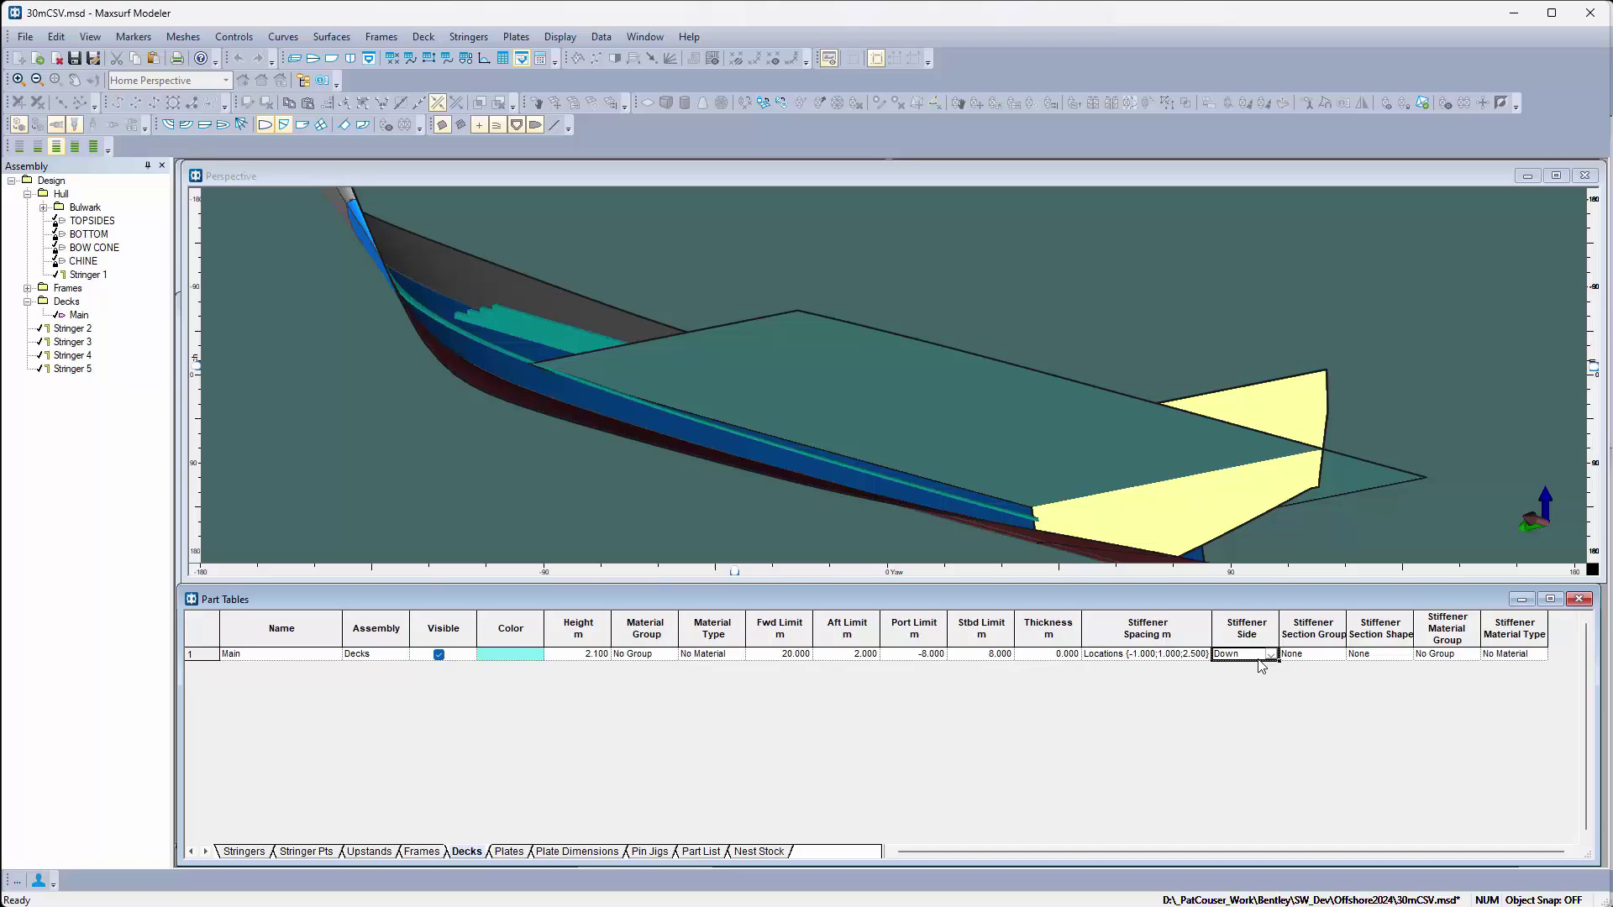
{"action": "left_click", "coordinate": [1287, 655]}
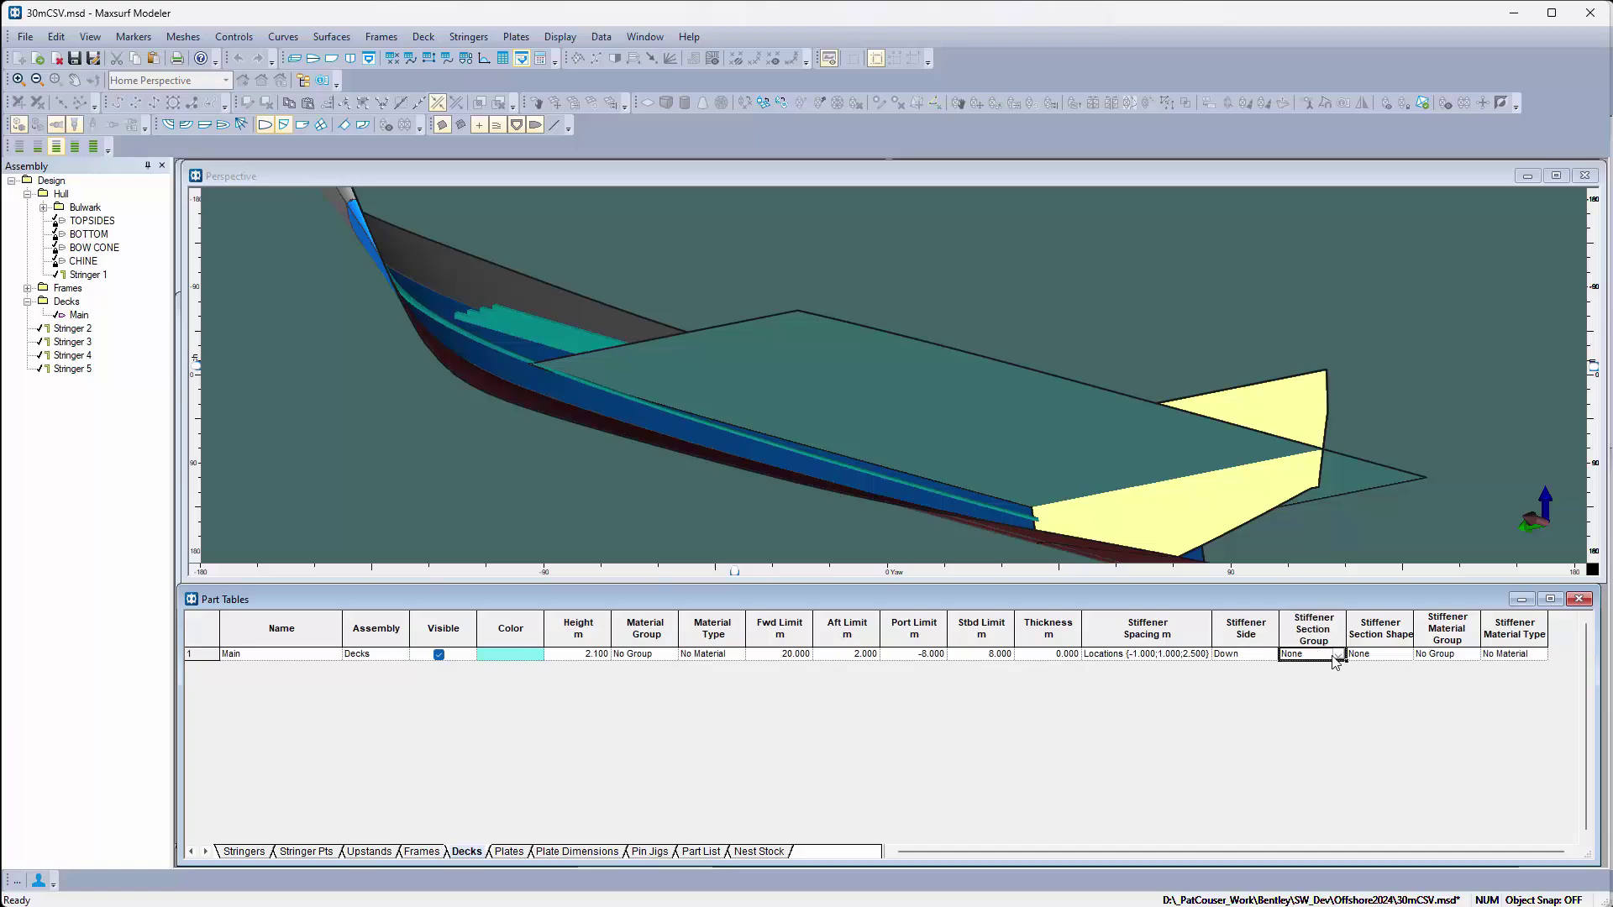
{"action": "left_click", "coordinate": [1339, 654]}
{"action": "left_click", "coordinate": [1300, 687]}
{"action": "left_click", "coordinate": [1382, 655]}
{"action": "left_click", "coordinate": [1405, 655]}
{"action": "left_click", "coordinate": [1372, 690]}
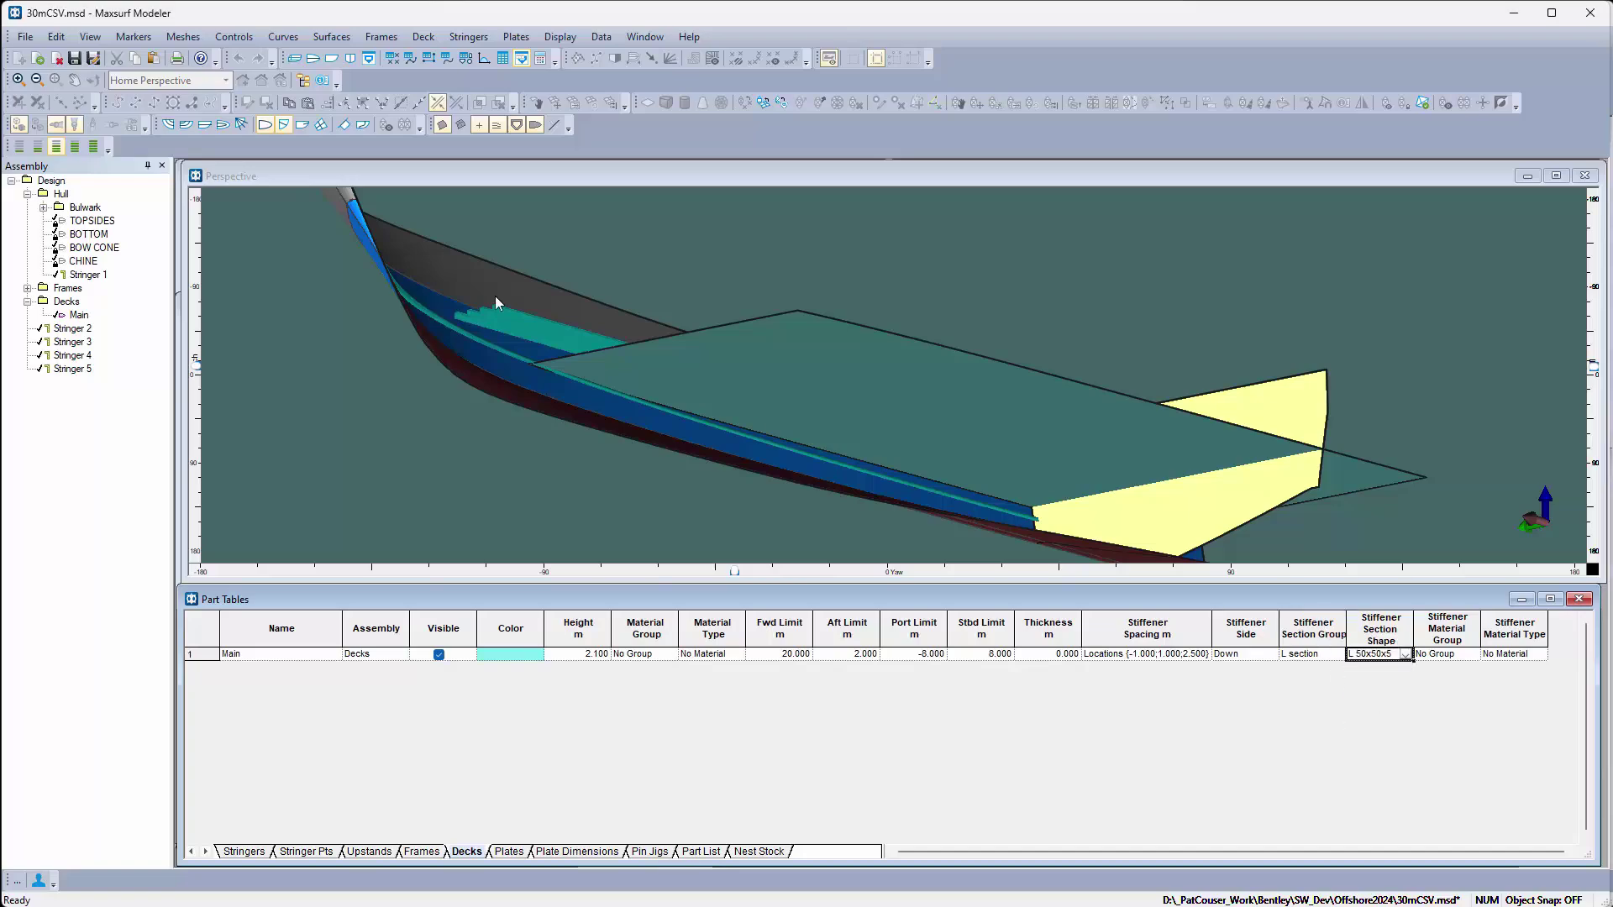
Recalculate all decks to redraw the new L 50x50x5 stiffeners
{"action": "left_click", "coordinate": [423, 39]}
{"action": "left_click", "coordinate": [470, 118]}
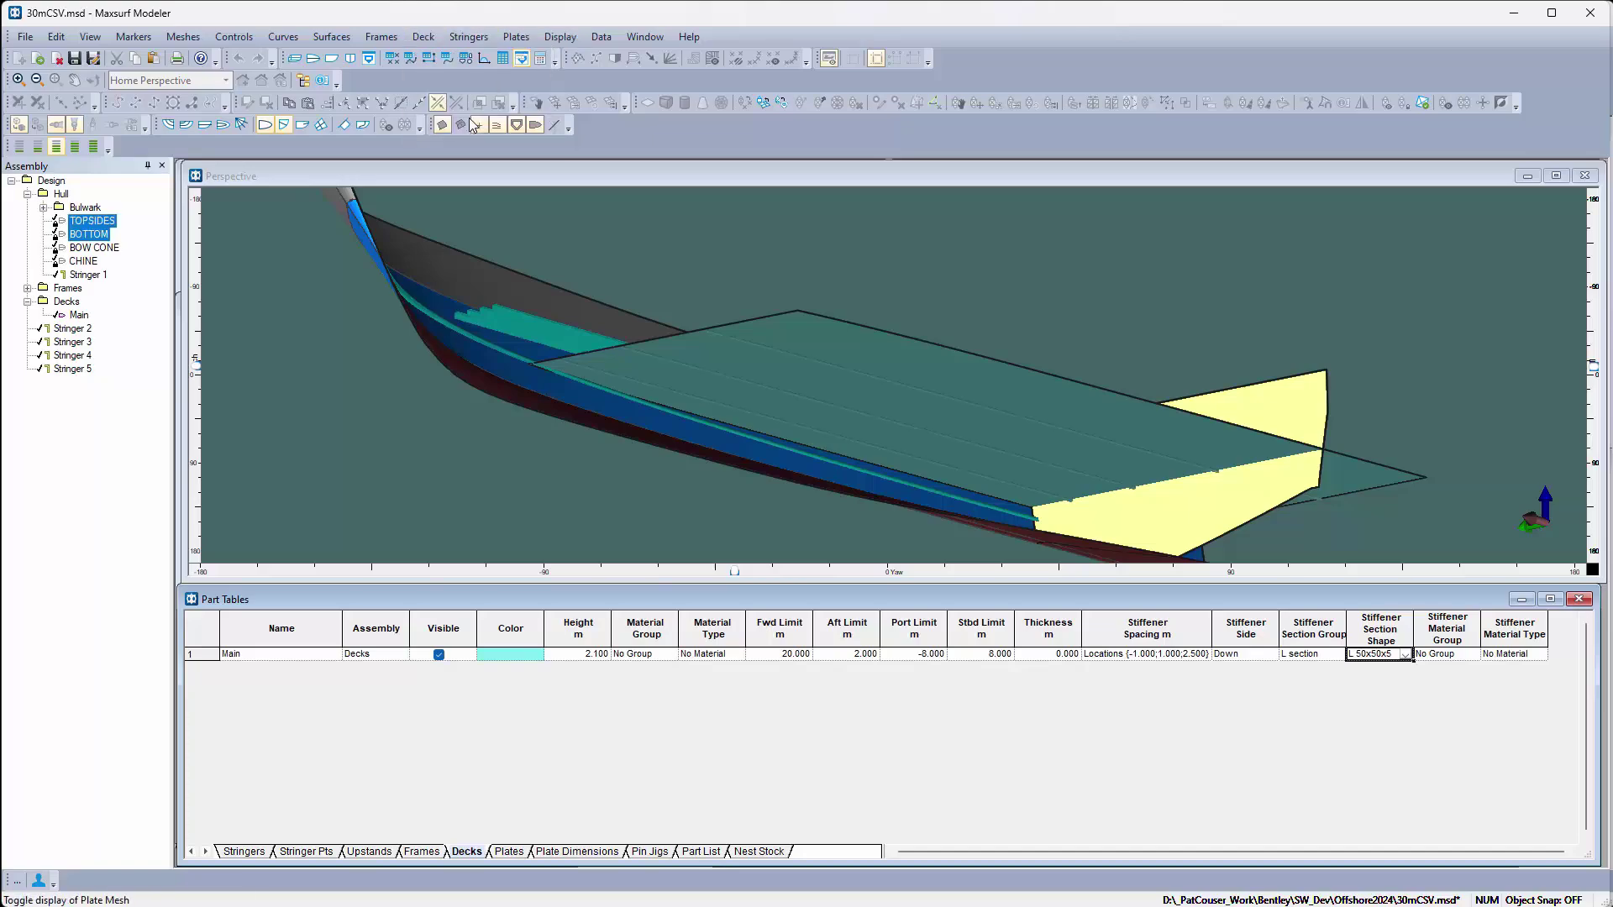
{"action": "left_click", "coordinate": [1044, 468]}
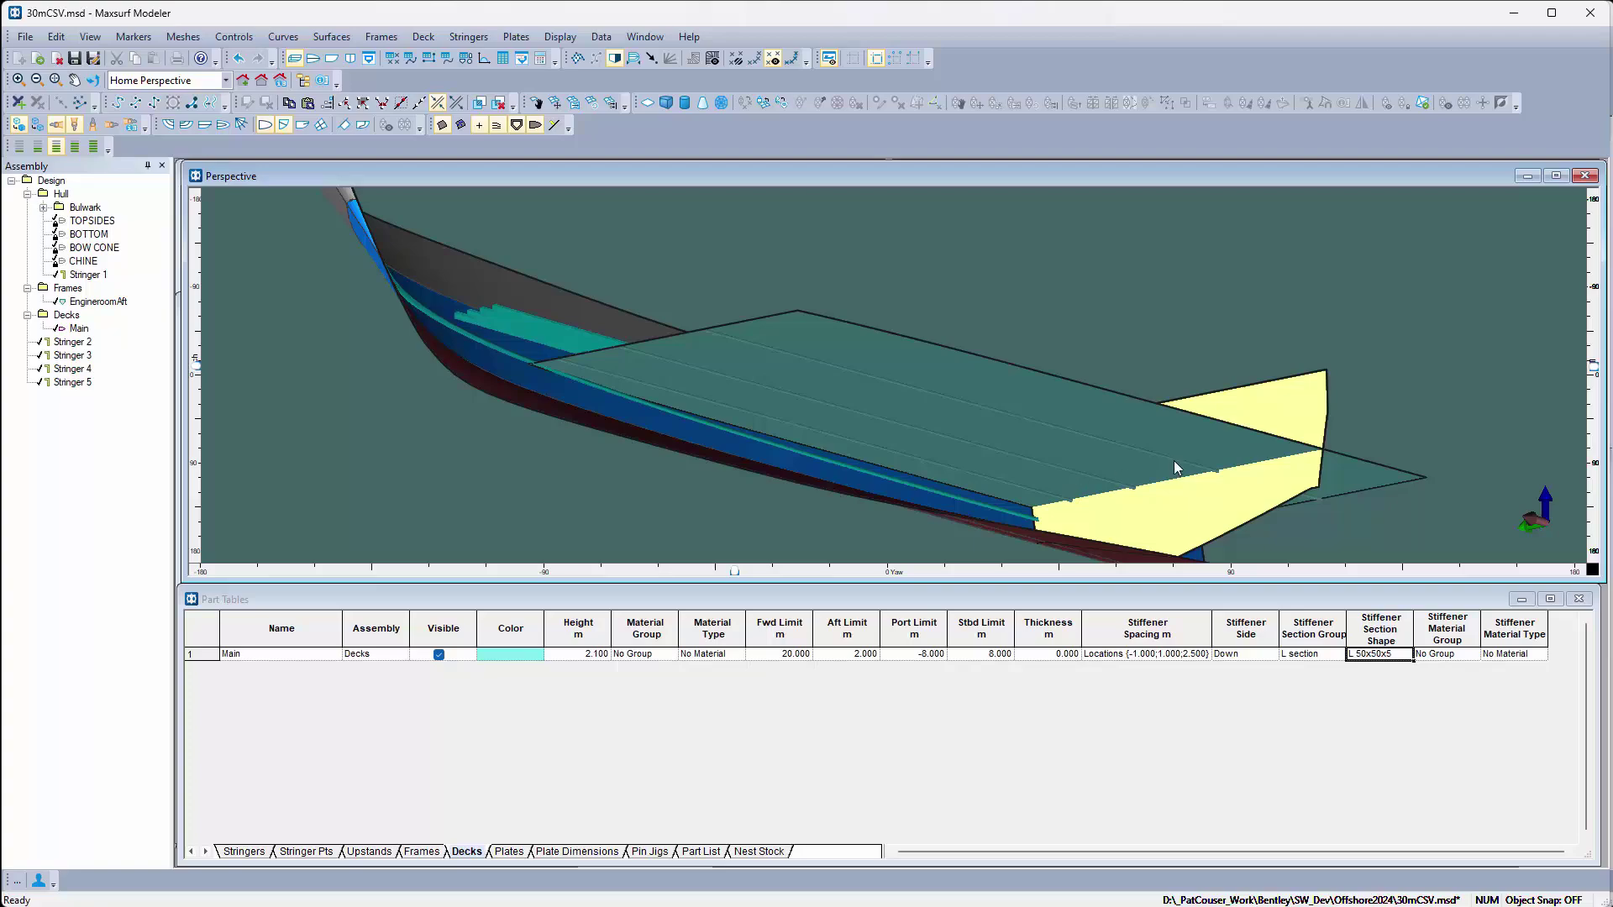
Select the EngineroomAft frame and set its stiffener spacing to 0;0.75 in the Frames table
{"action": "left_click", "coordinate": [1264, 404]}
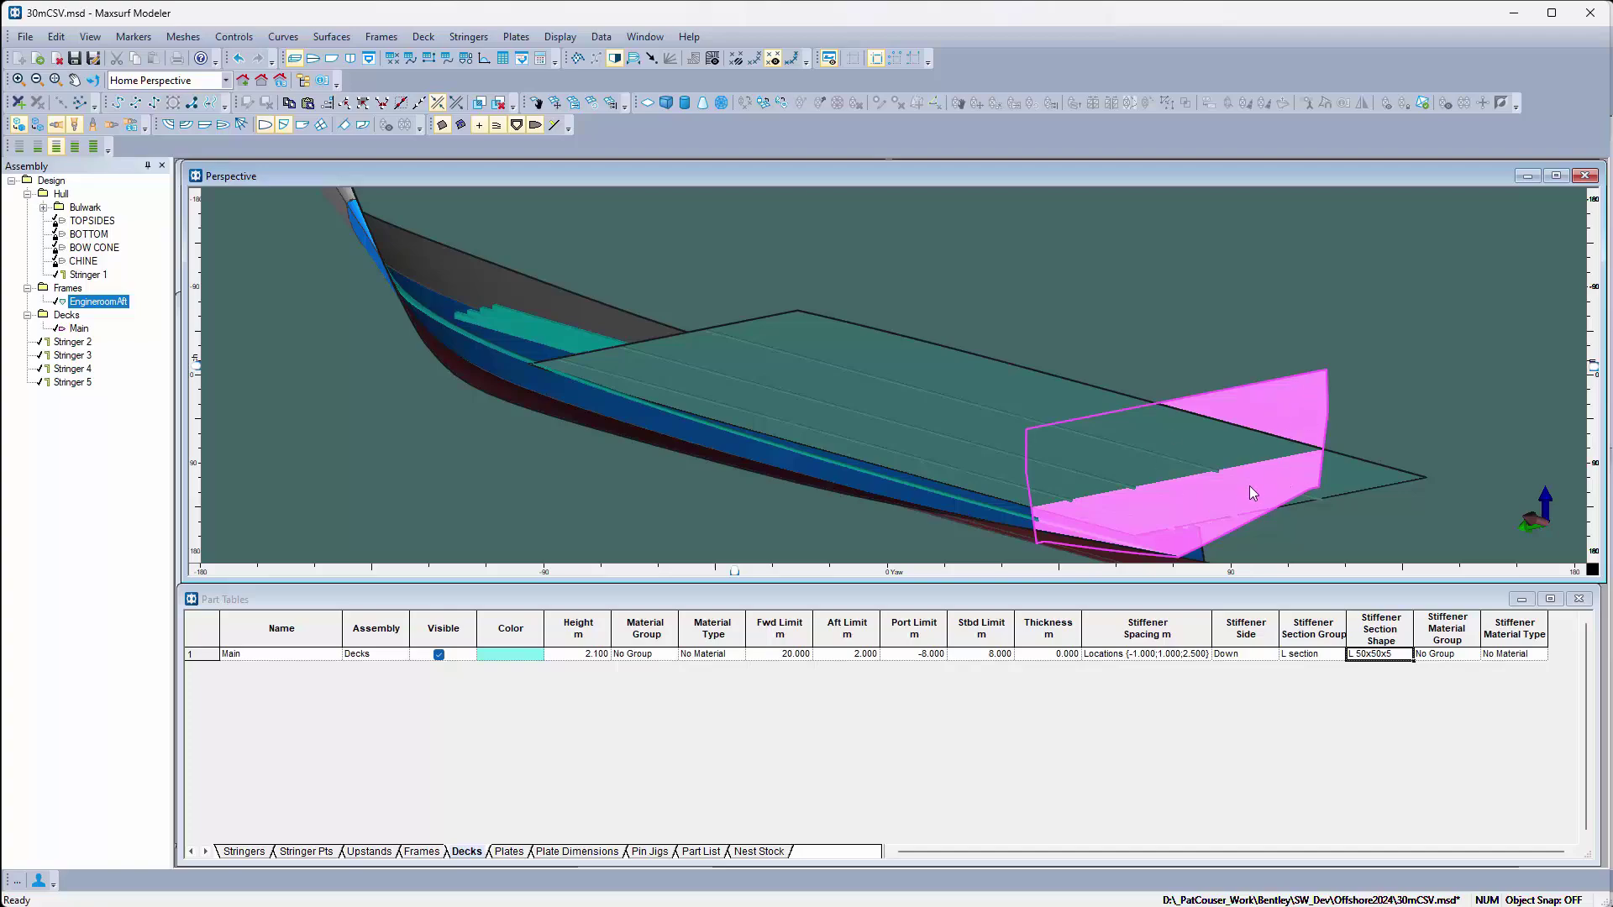
{"action": "left_click", "coordinate": [423, 852]}
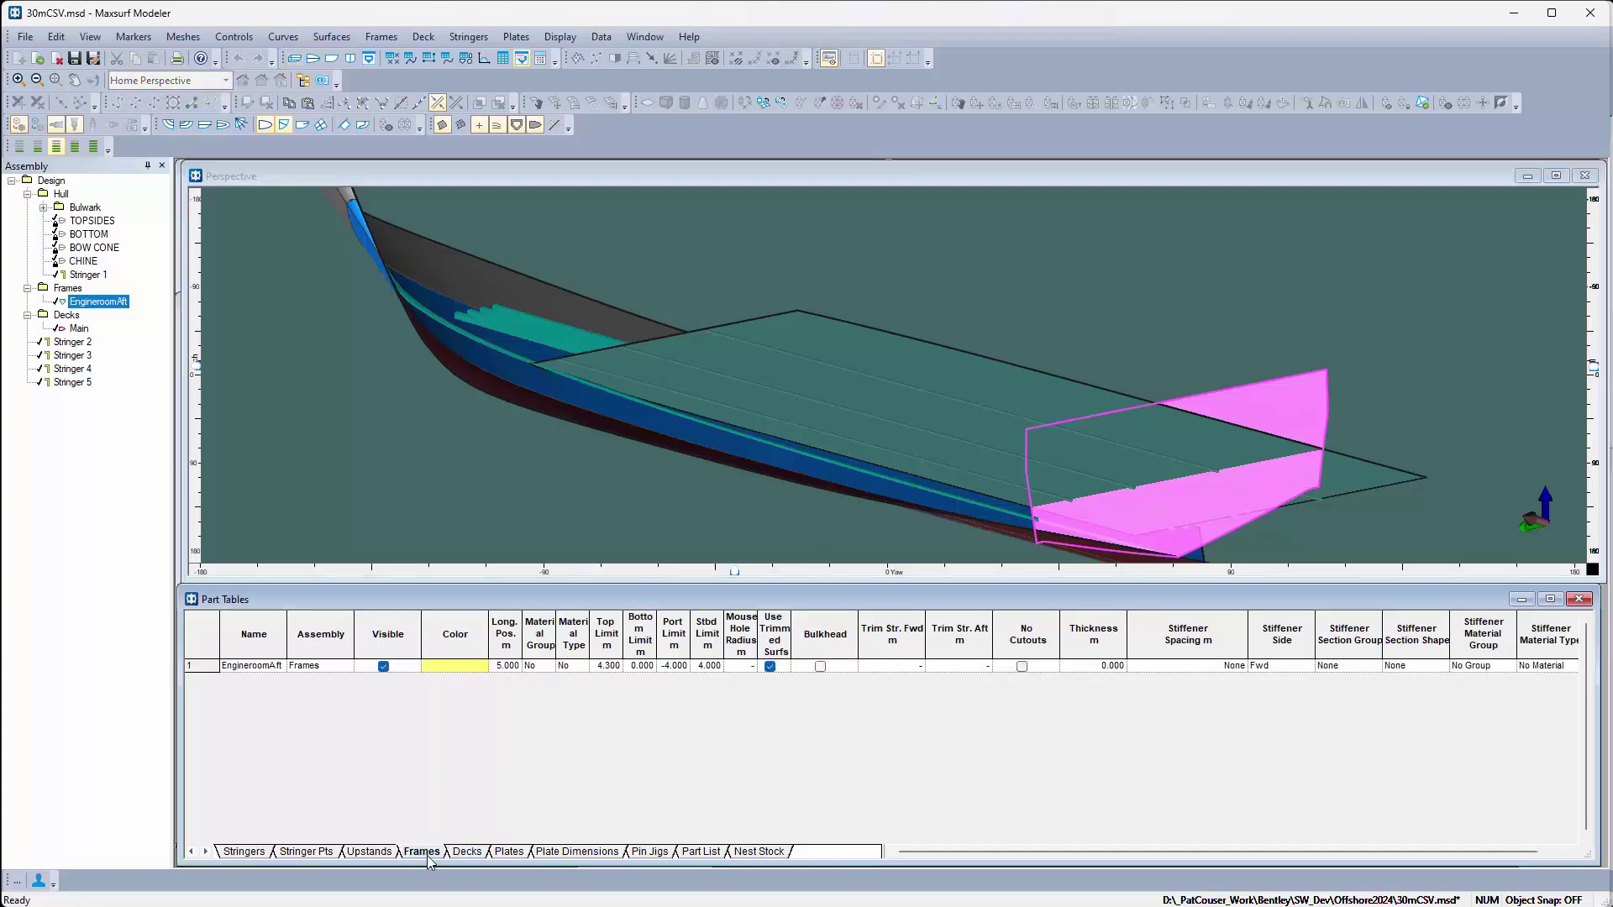
{"action": "left_click", "coordinate": [1172, 668]}
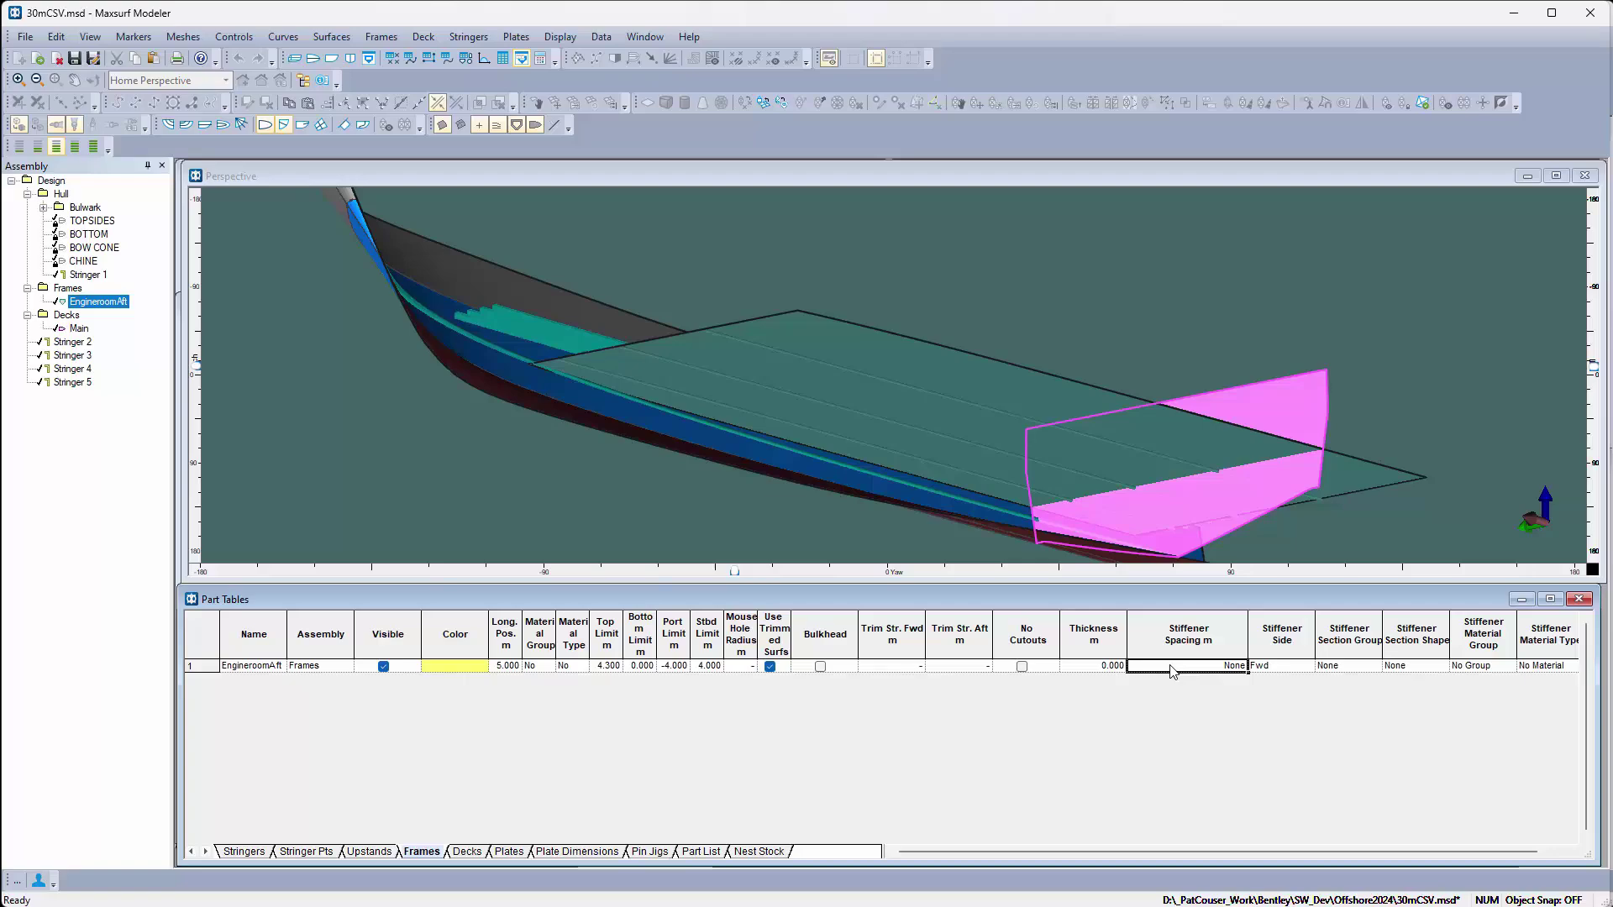
{"action": "type", "text": "0;0.75"}
{"action": "left_click", "coordinate": [1340, 668]}
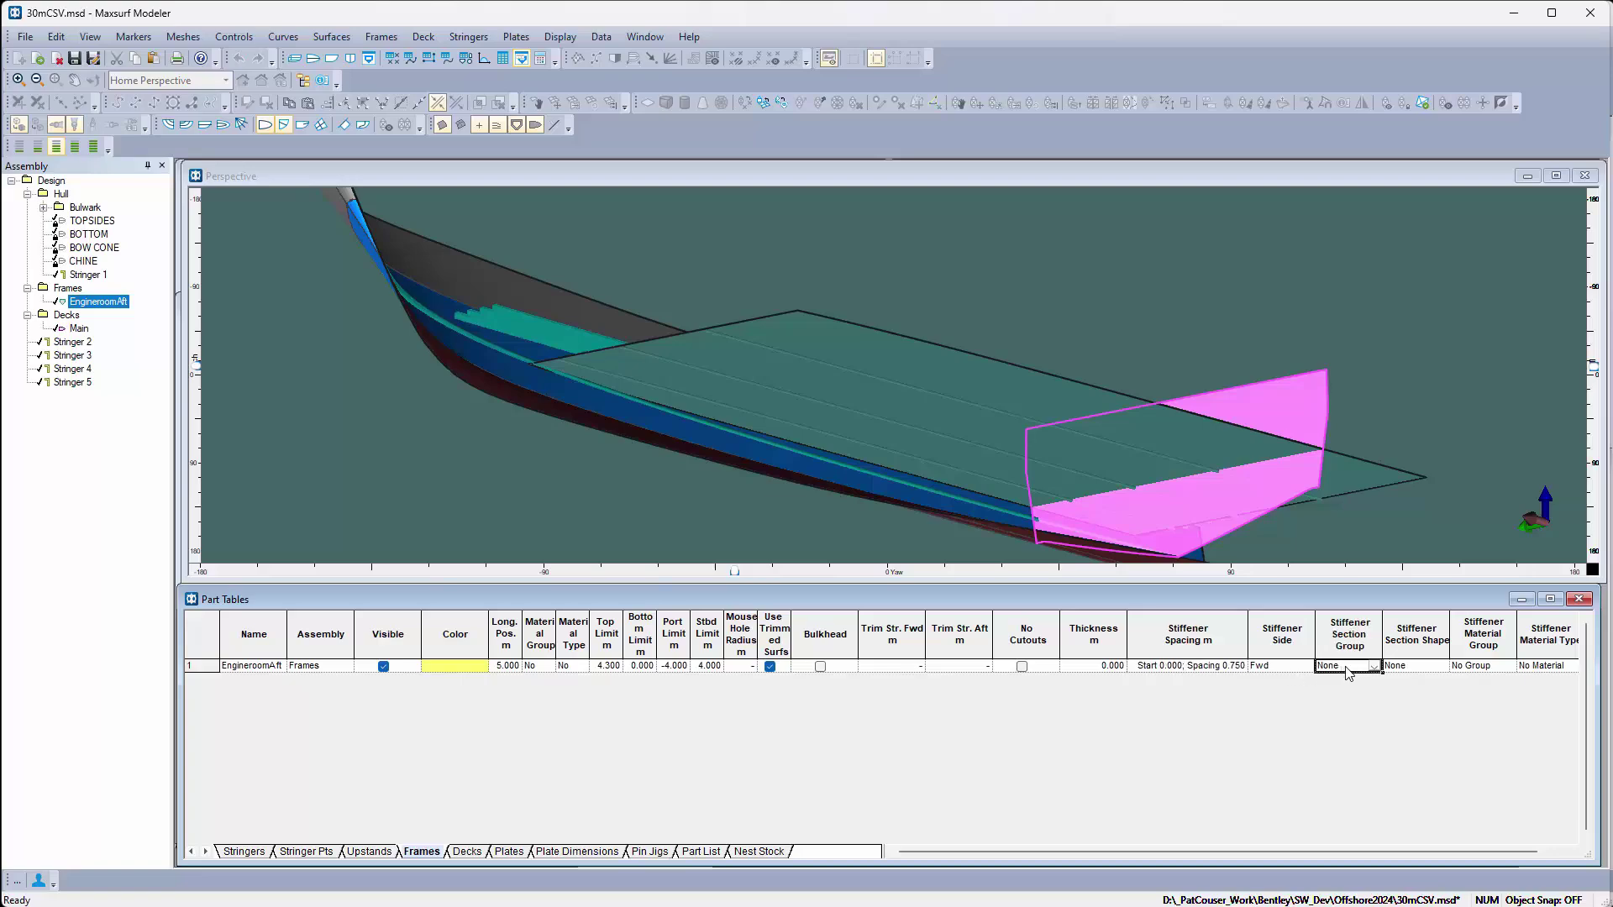
Give the EngineroomAft frame stiffeners an L 40x40x4 section
{"action": "left_click", "coordinate": [1374, 668]}
{"action": "left_click", "coordinate": [1374, 669]}
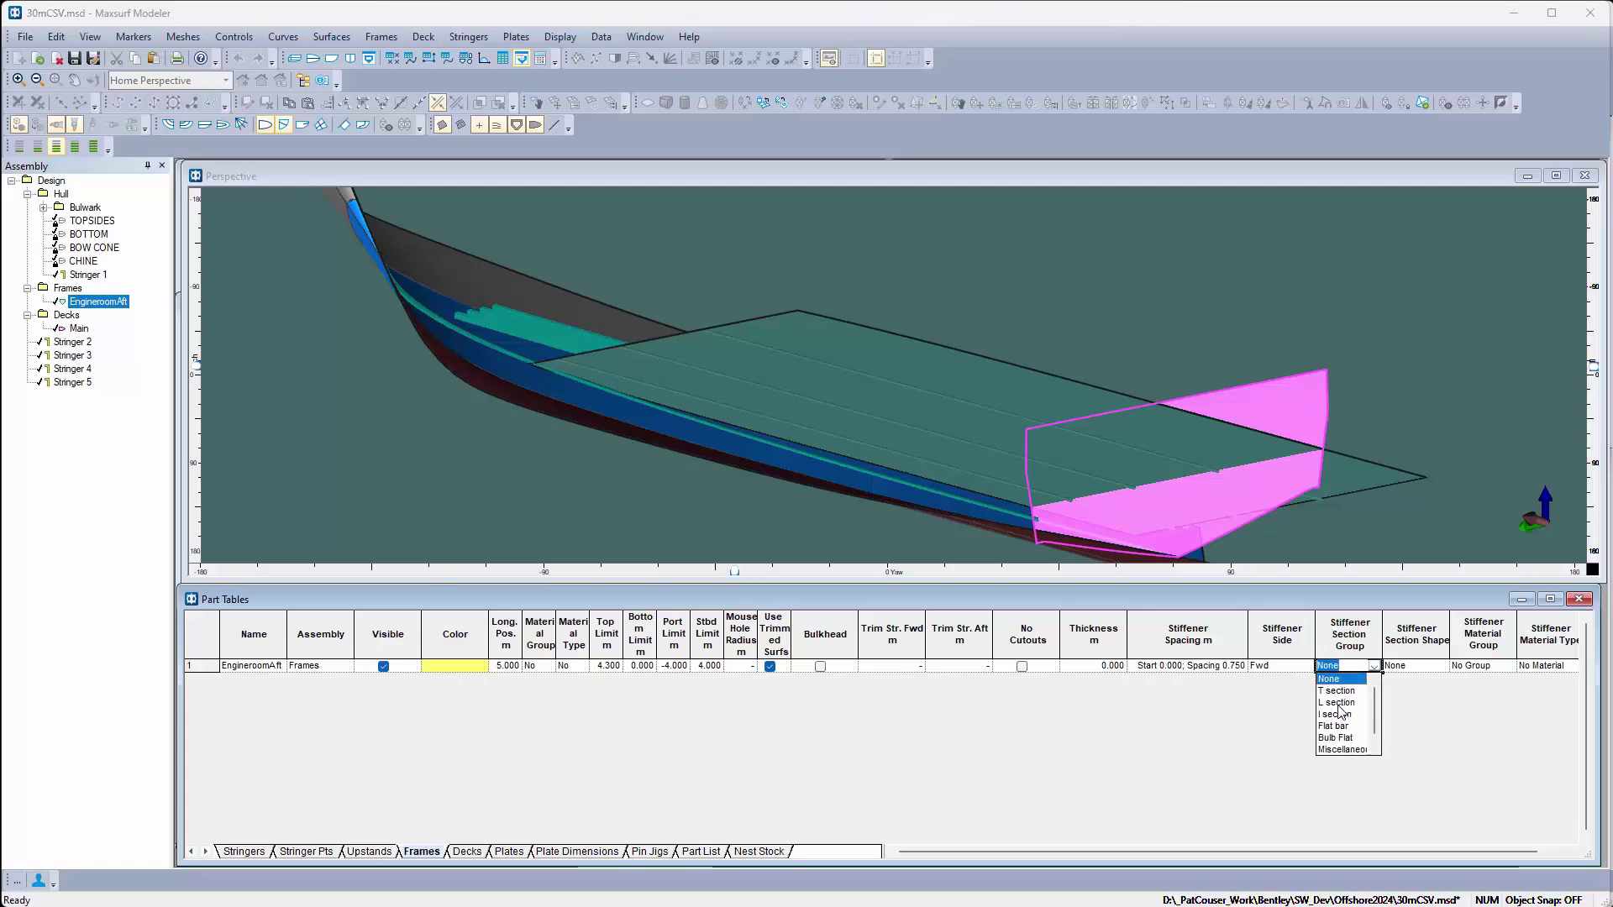
{"action": "left_click", "coordinate": [1339, 701]}
{"action": "left_click", "coordinate": [1417, 668]}
{"action": "left_click", "coordinate": [1428, 669]}
{"action": "left_click", "coordinate": [1441, 667]}
{"action": "left_click", "coordinate": [1413, 690]}
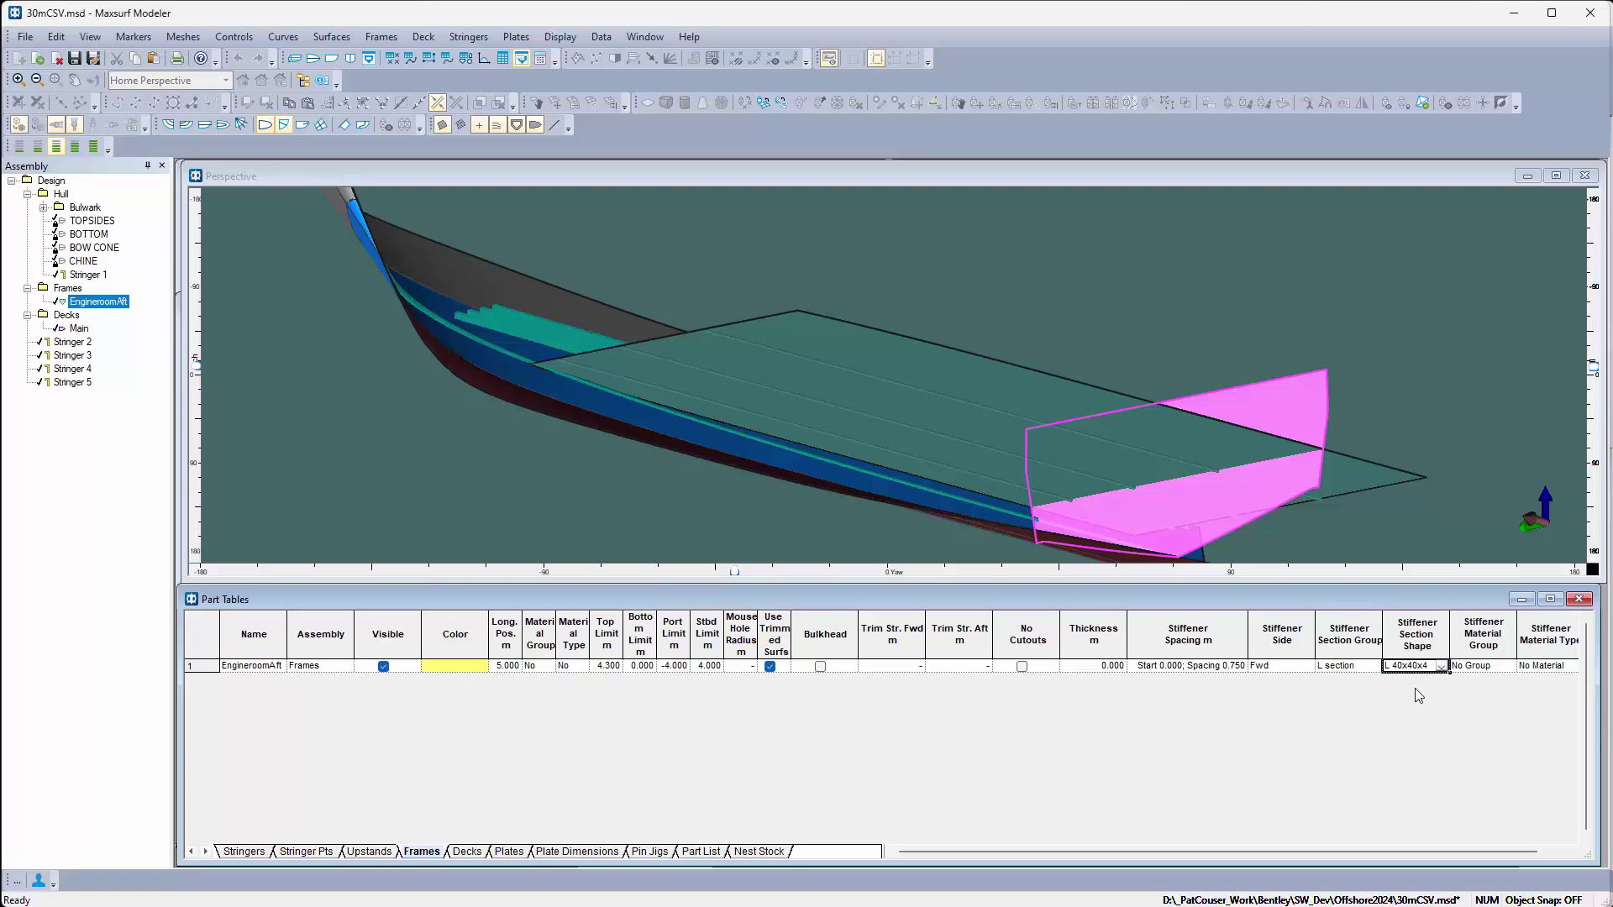
Calculate the frames to generate the stiffeners and view them on the aft frame
{"action": "left_click", "coordinate": [386, 37]}
{"action": "key", "text": "Escape"}
{"action": "left_click", "coordinate": [733, 577]}
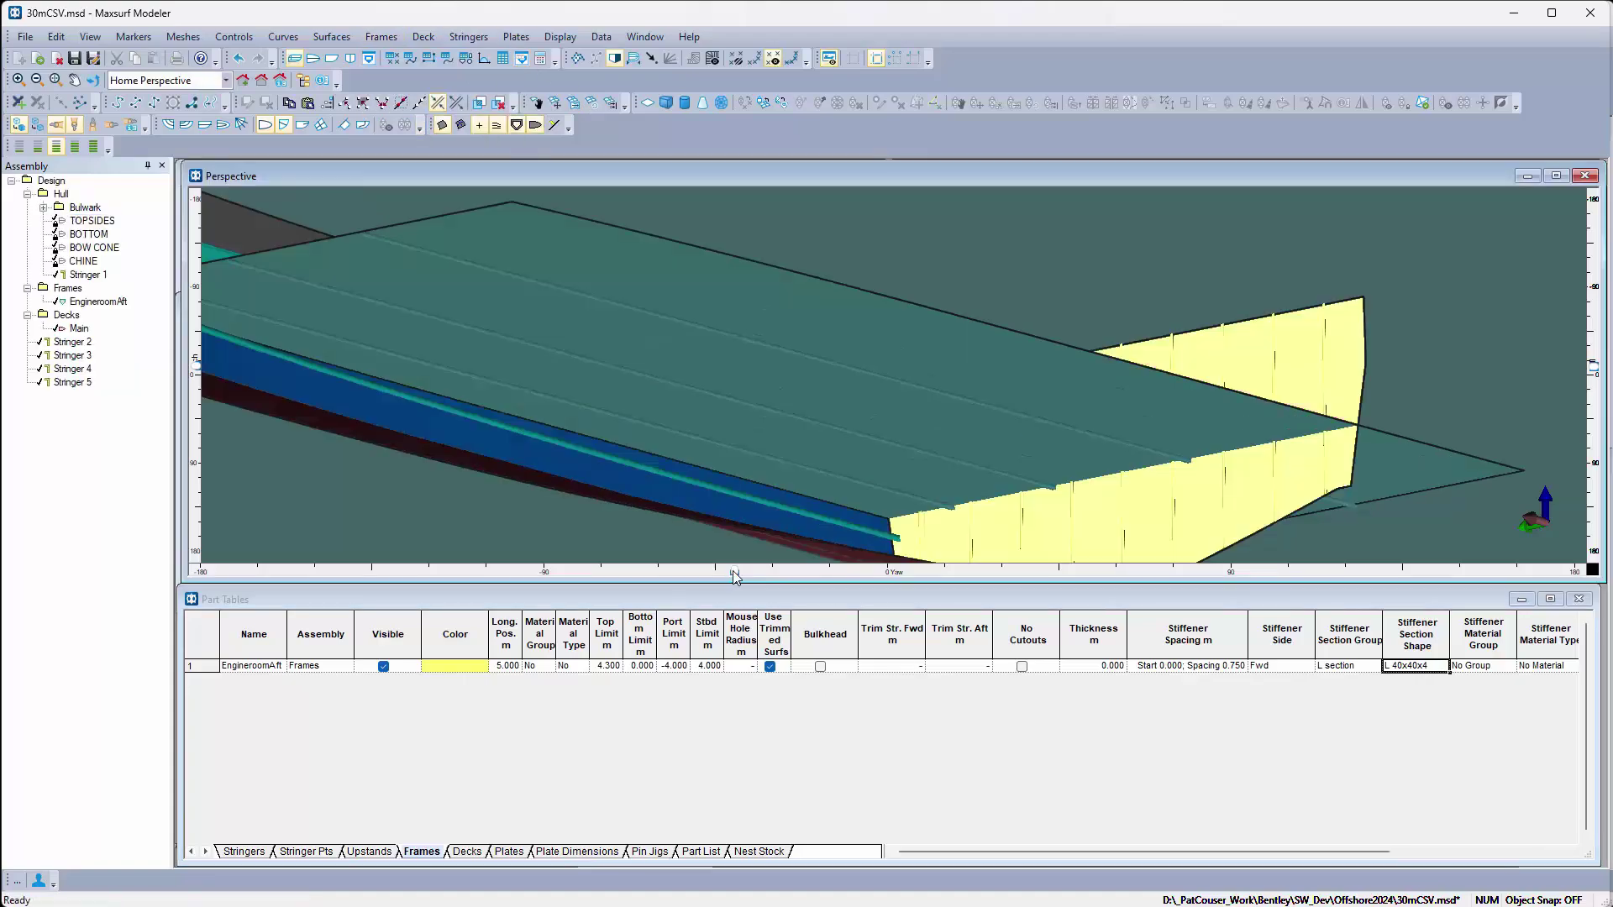
{"action": "left_click_drag", "start_coordinate": [732, 577], "coordinate": [650, 577]}
{"action": "scroll", "coordinate": [1365, 470], "scroll_direction": "up", "scroll_amount": 4}
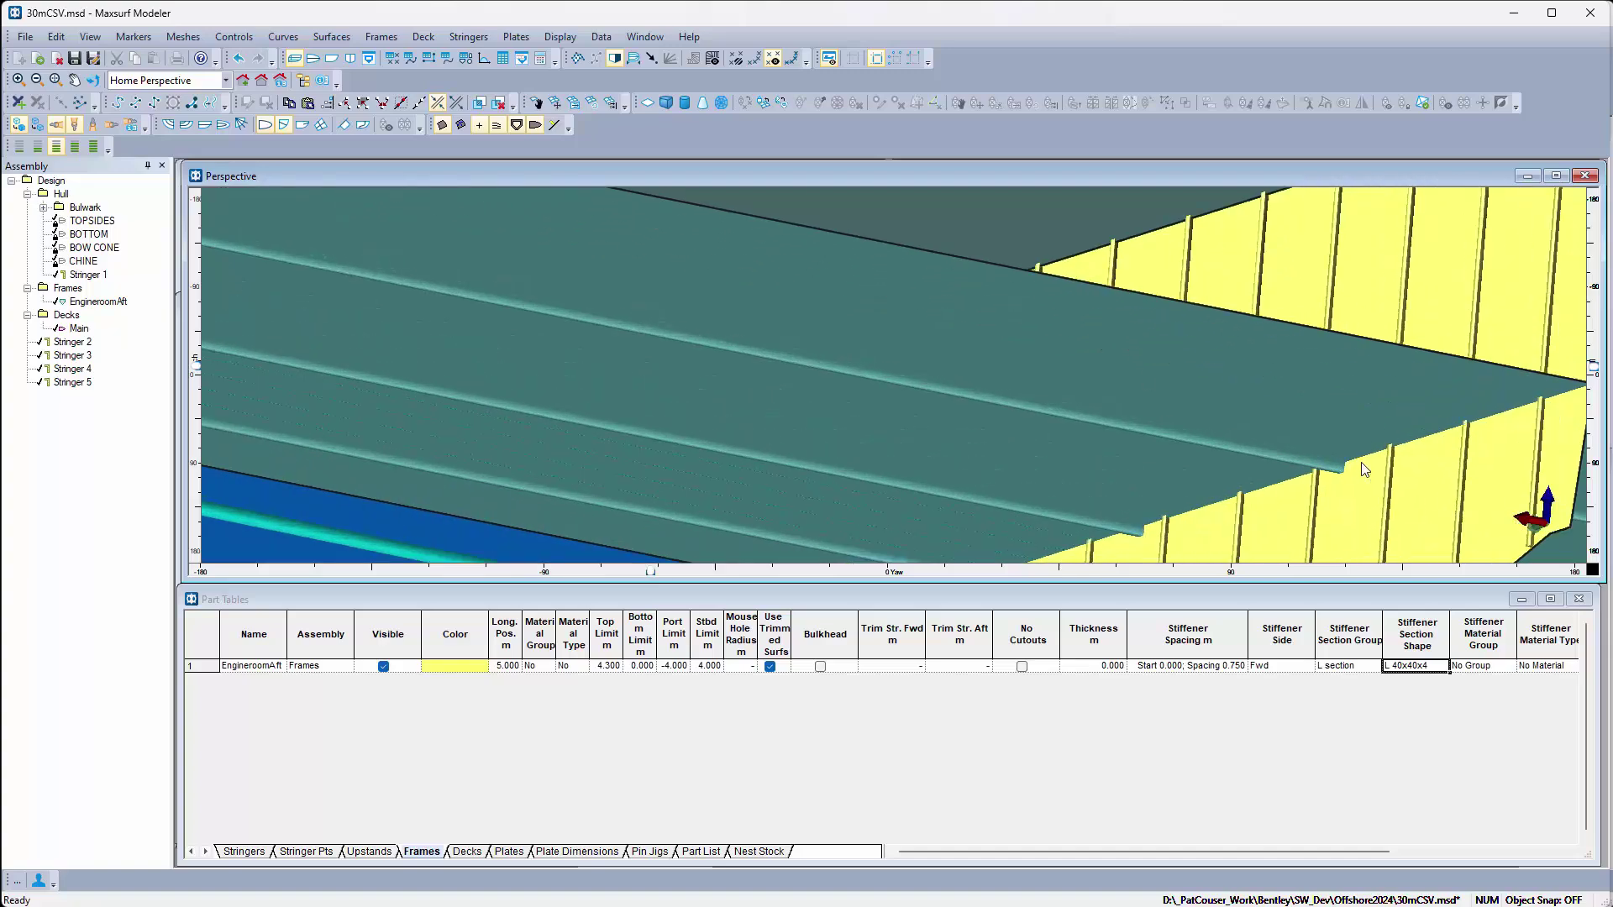
{"action": "scroll", "coordinate": [1362, 464], "scroll_direction": "down", "scroll_amount": 4}
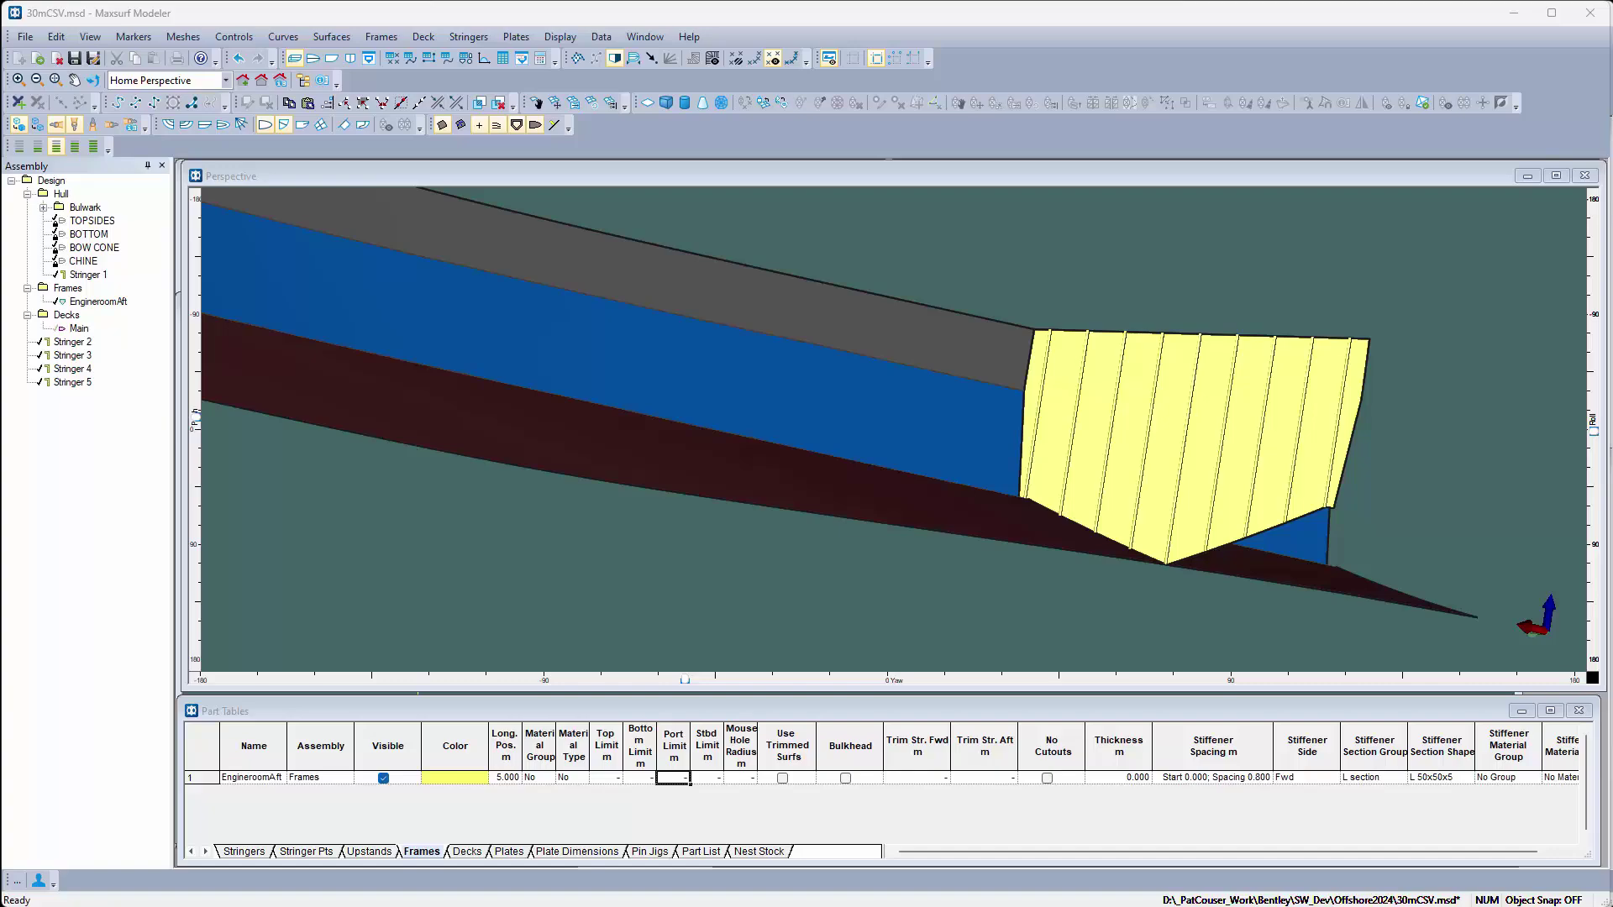
Add a horizontal slot opening to the EngineroomAft frame
{"action": "double_click", "coordinate": [1209, 479]}
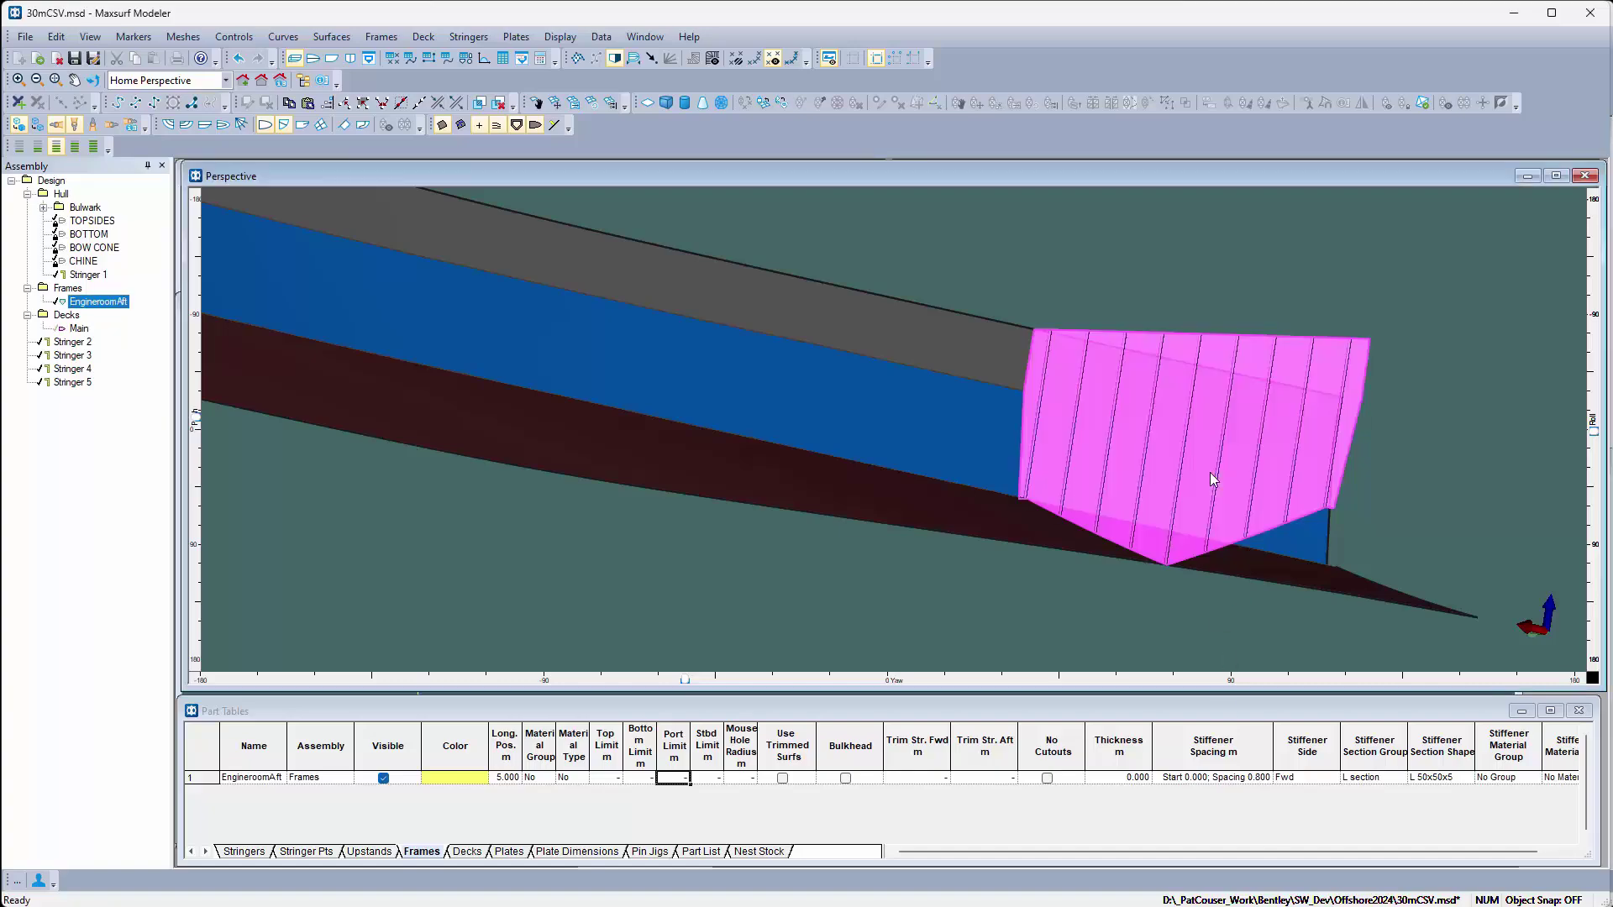
{"action": "left_click", "coordinate": [596, 588]}
{"action": "left_click", "coordinate": [744, 429]}
{"action": "left_click", "coordinate": [798, 607]}
Give the opening a 2.6 m anchor height, 4 m width and 0.1 m forward and aft rider bars
{"action": "left_click_drag", "start_coordinate": [730, 356], "coordinate": [668, 359]}
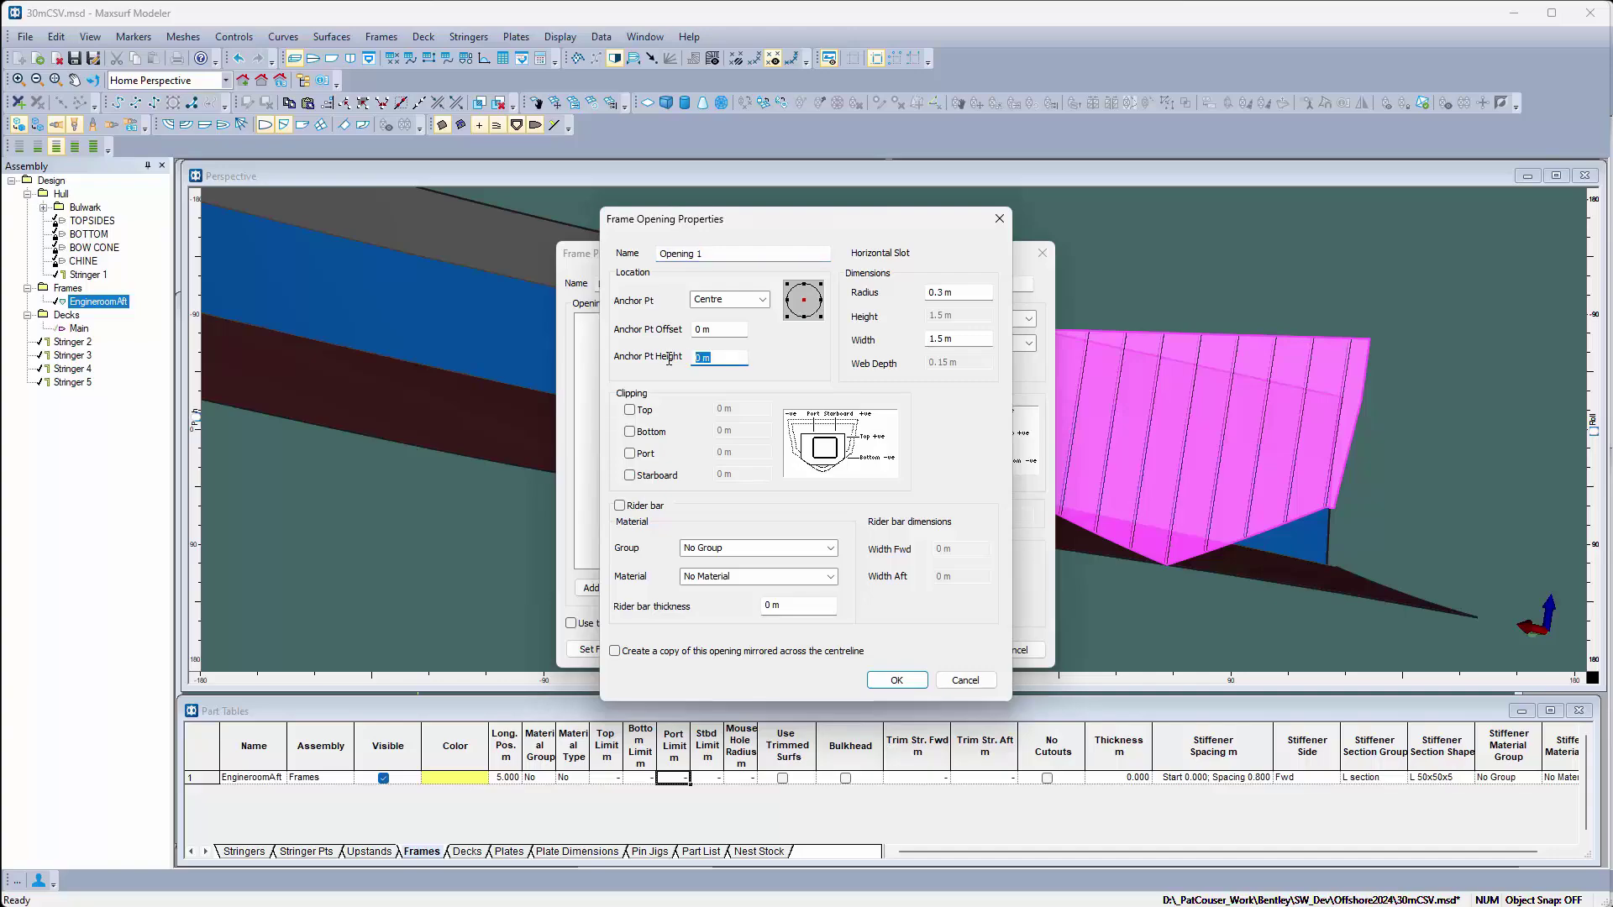
{"action": "type", "text": "2.6"}
{"action": "left_click", "coordinate": [957, 340]}
{"action": "type", "text": "4"}
{"action": "left_click", "coordinate": [638, 505]}
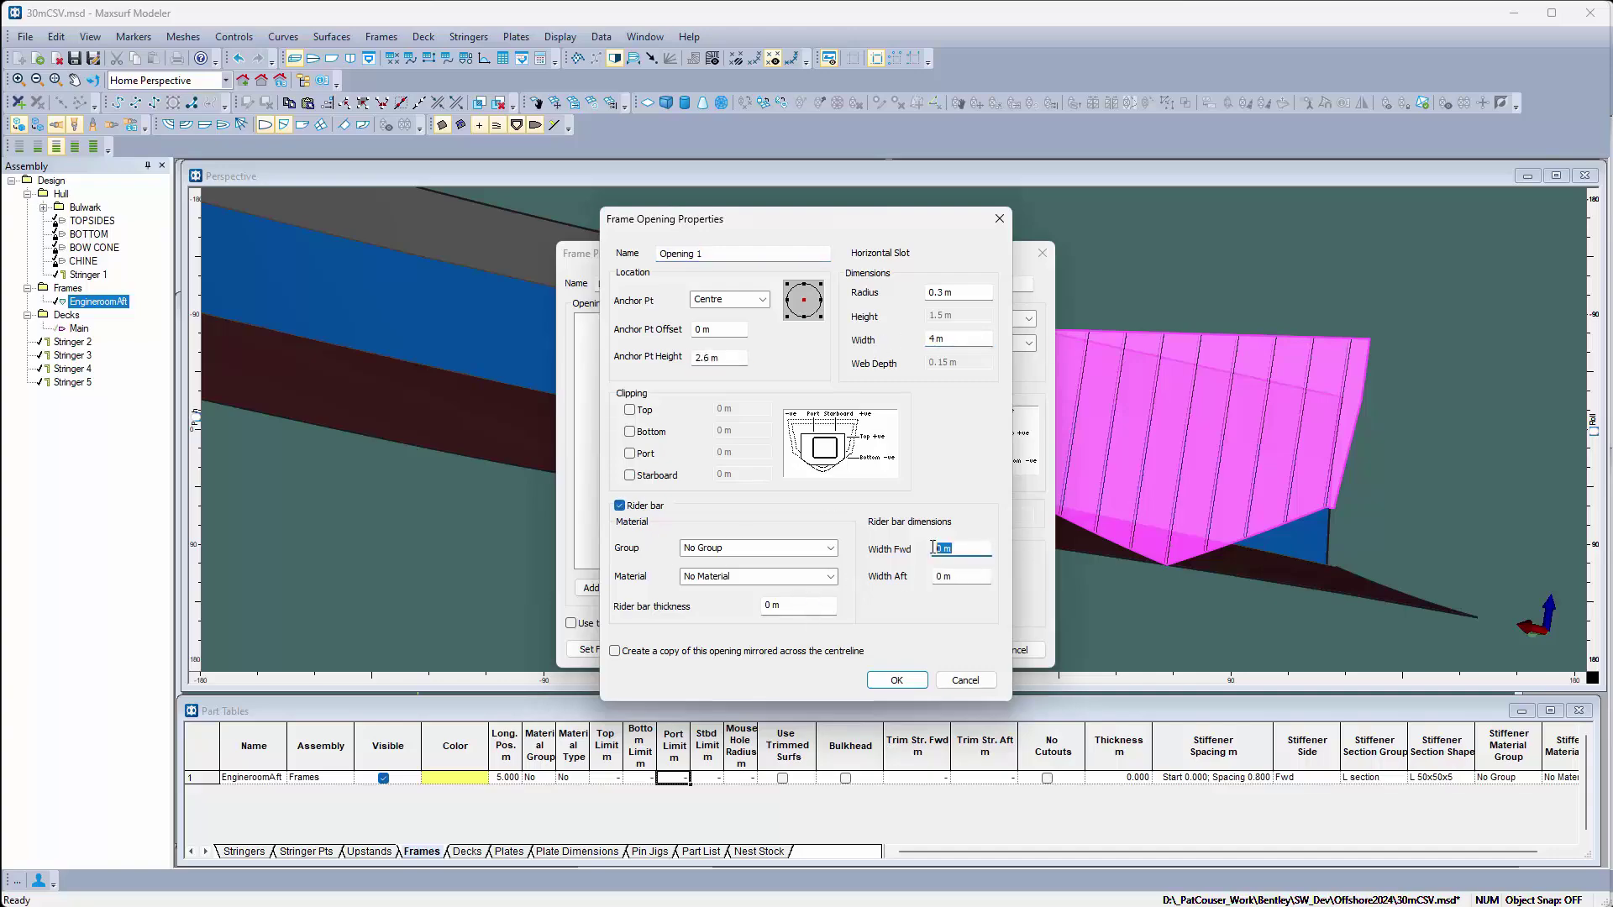
{"action": "type", "text": "0.1"}
{"action": "key", "text": "Tab"}
{"action": "type", "text": "0.1"}
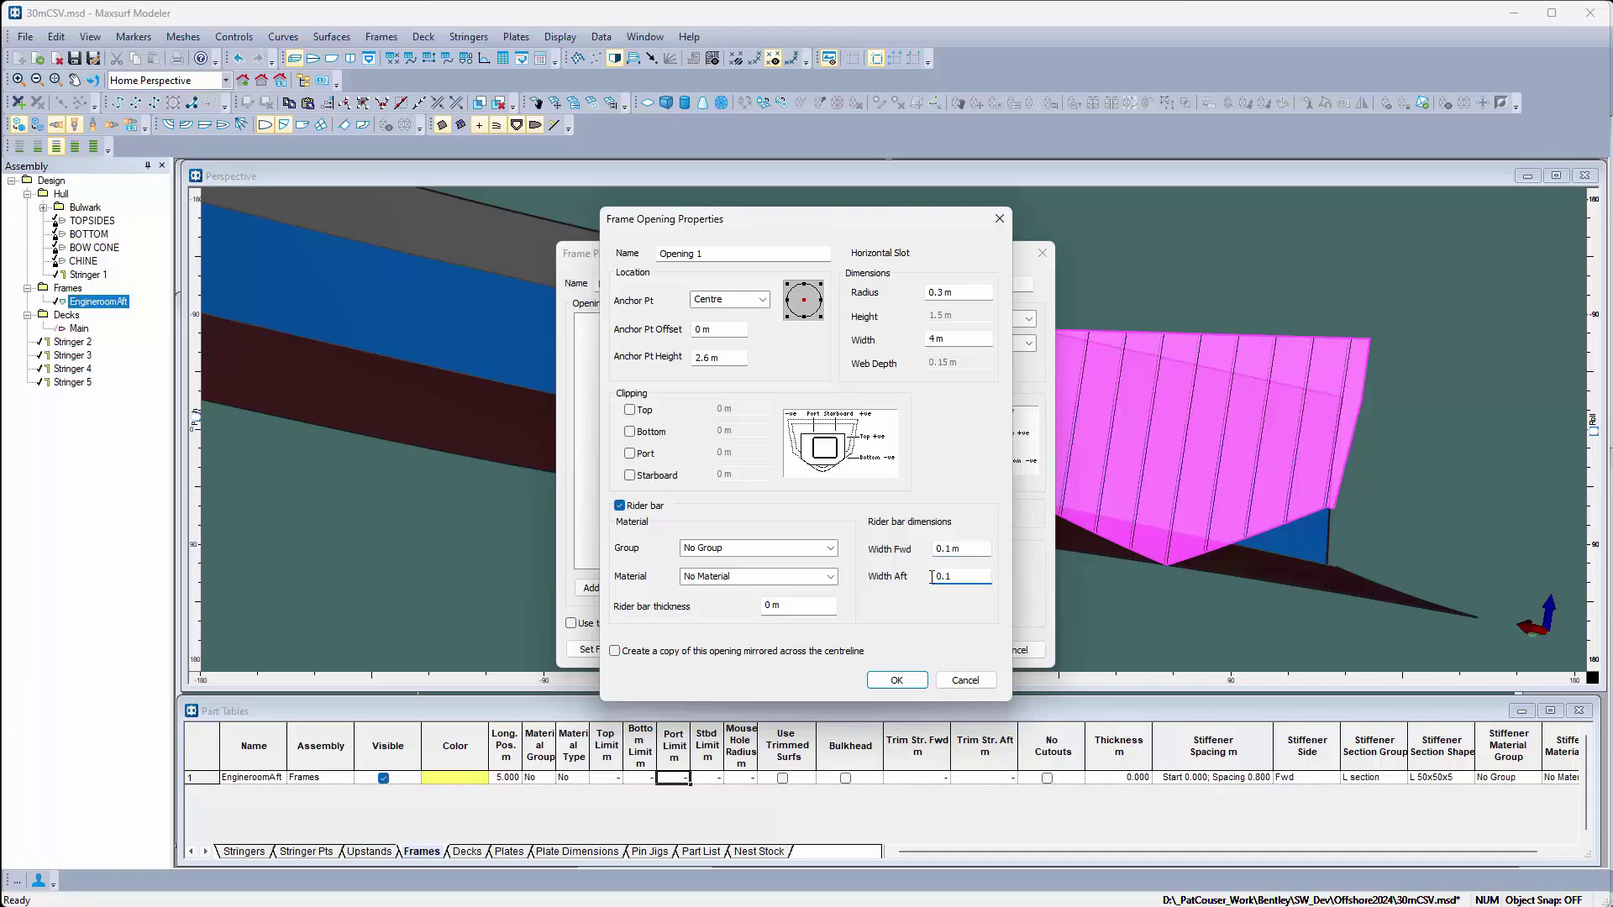
Accept the opening and frame properties, recalculate the selected frame to cut it, then deselect
{"action": "left_click", "coordinate": [897, 683]}
{"action": "left_click", "coordinate": [949, 653]}
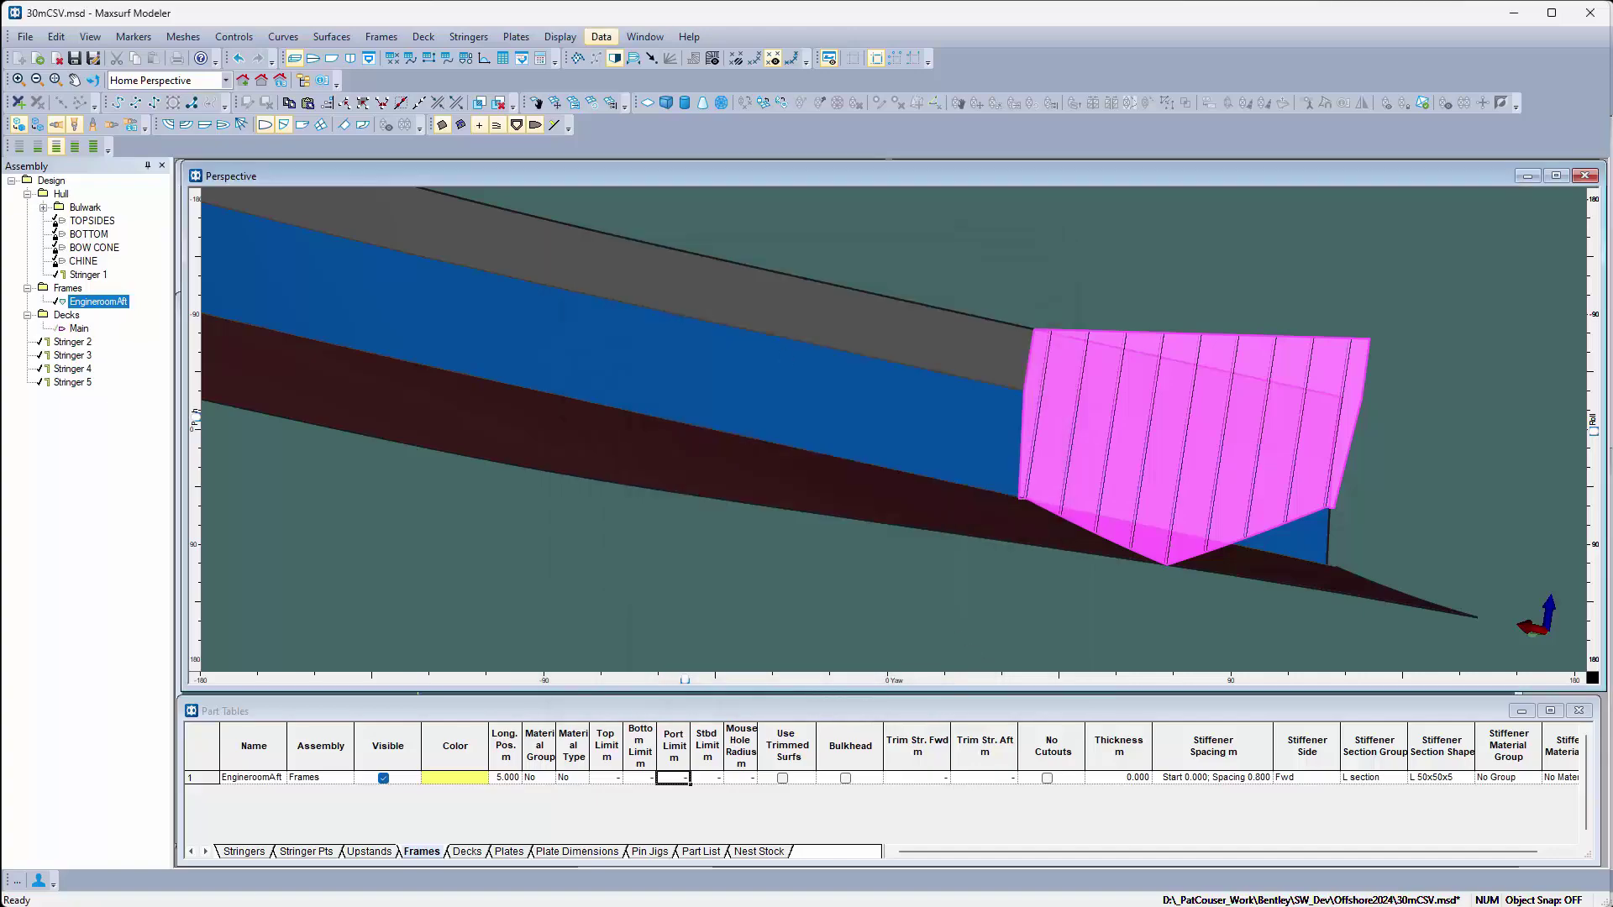
{"action": "left_click", "coordinate": [390, 39]}
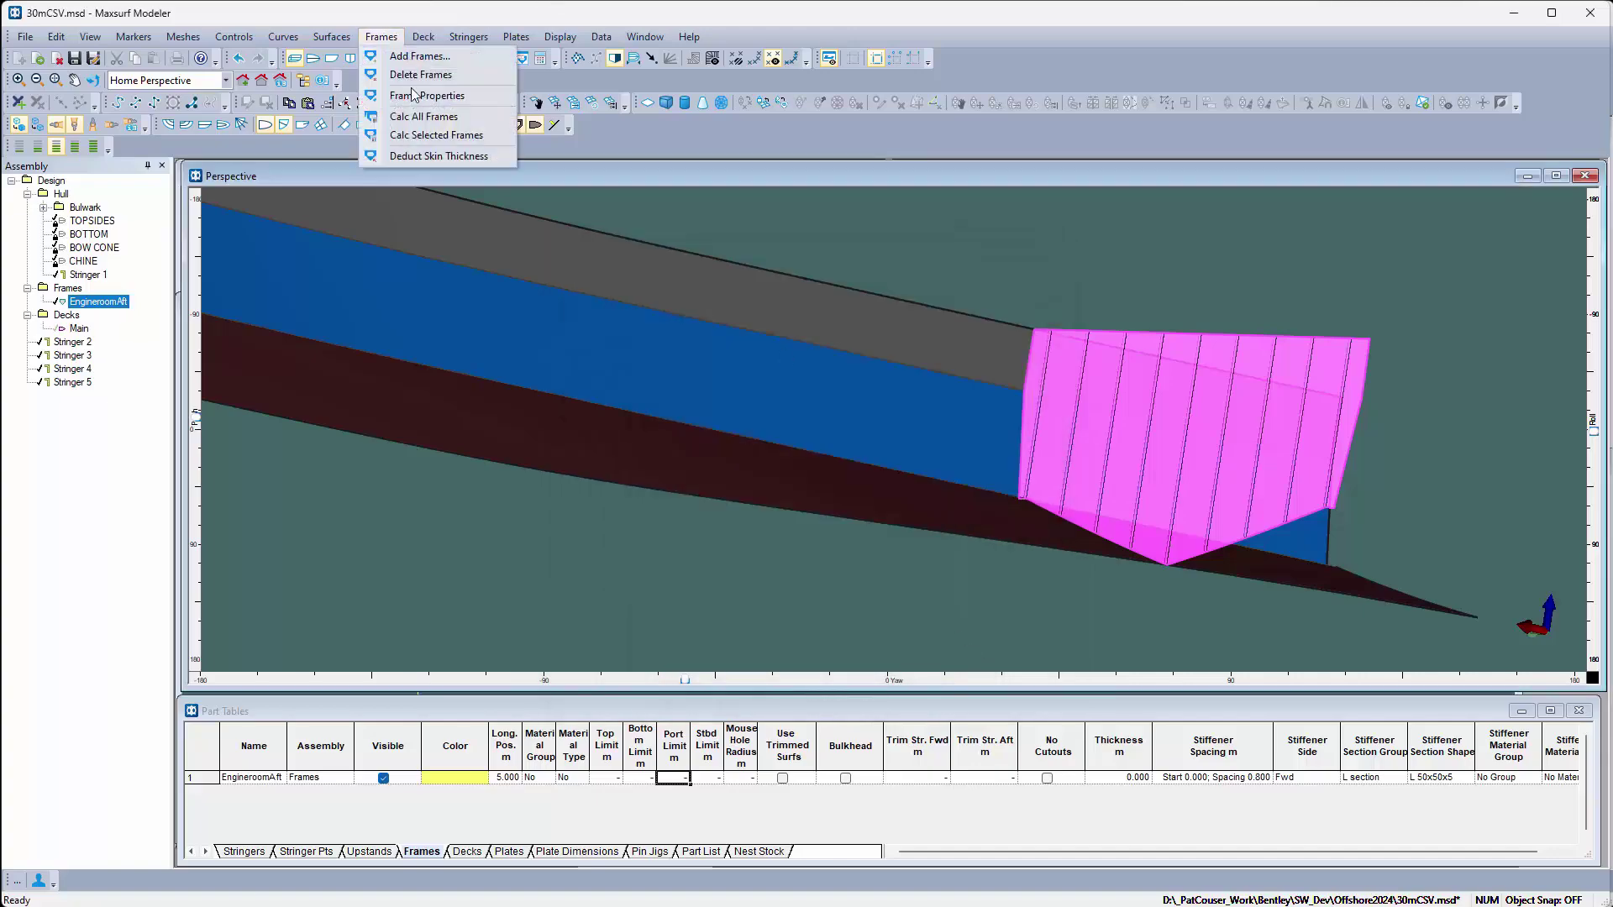
{"action": "left_click", "coordinate": [430, 134]}
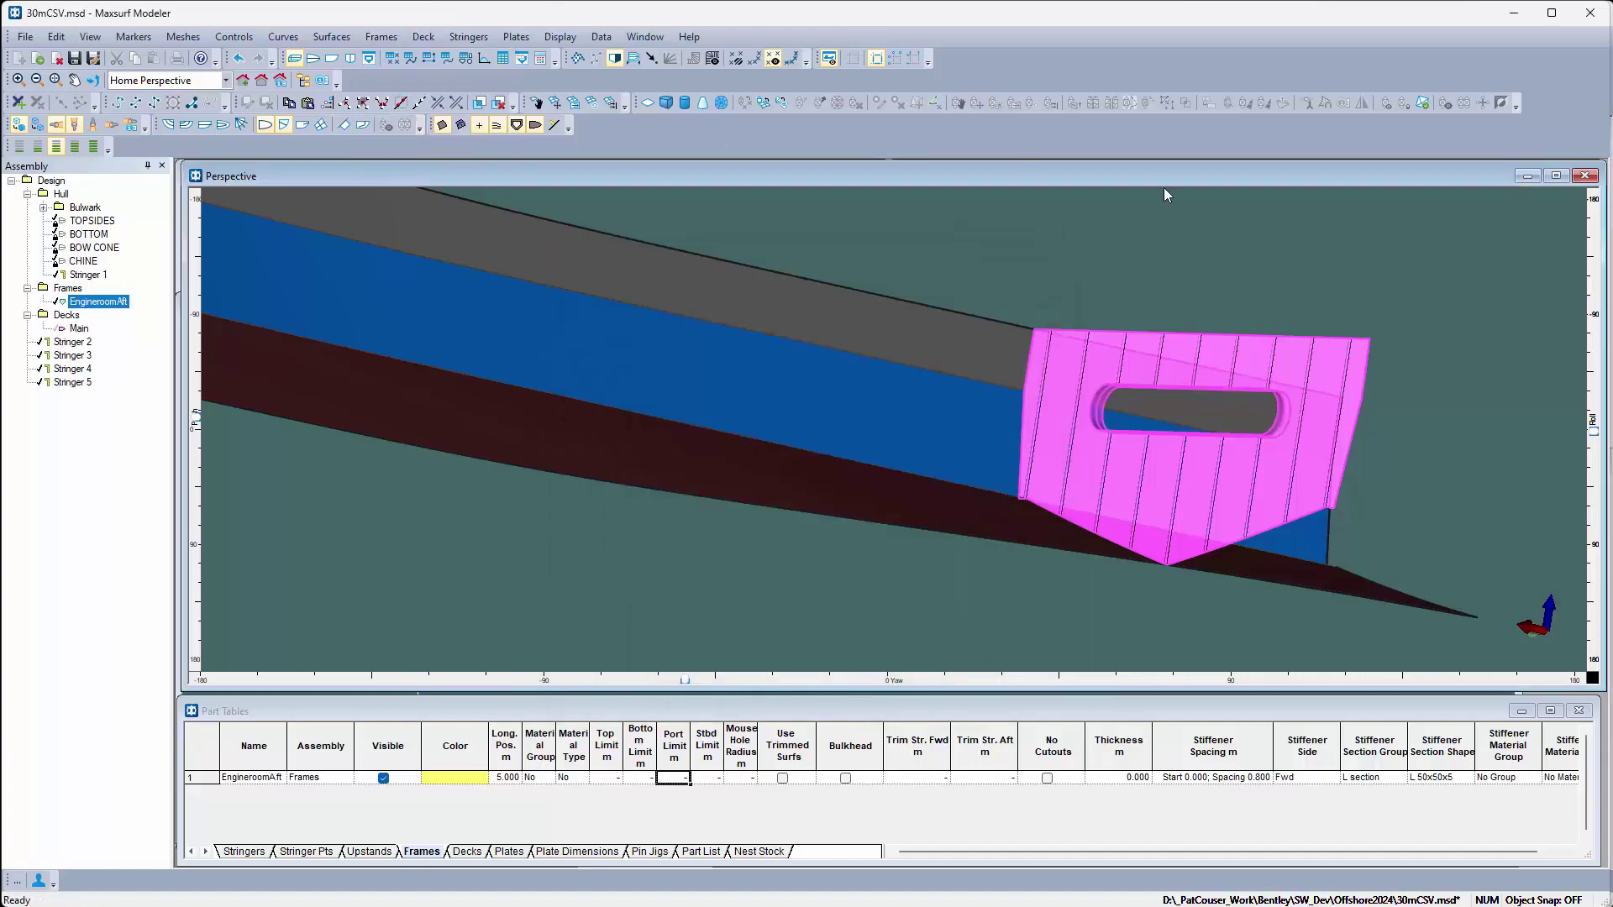
{"action": "left_click", "coordinate": [1211, 224]}
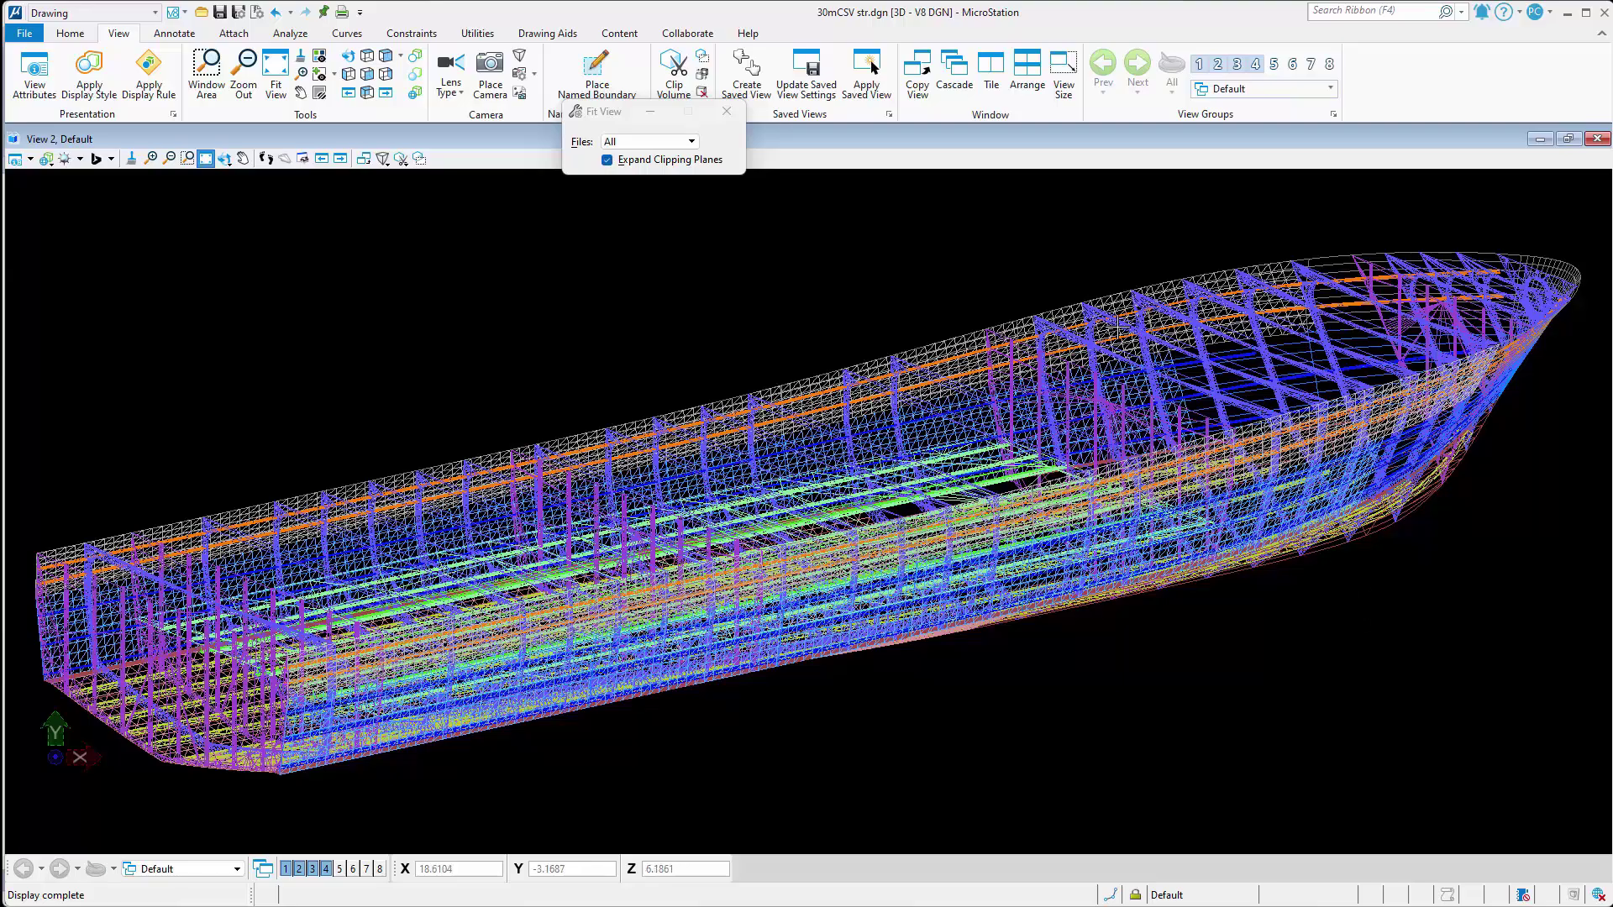
Zoom in, switch the display style to Smooth:Modeling, then zoom back out over the 30mCSV str structure
{"action": "scroll", "coordinate": [843, 388], "scroll_direction": "up", "scroll_amount": 5}
{"action": "scroll", "coordinate": [842, 388], "scroll_direction": "up", "scroll_amount": 3}
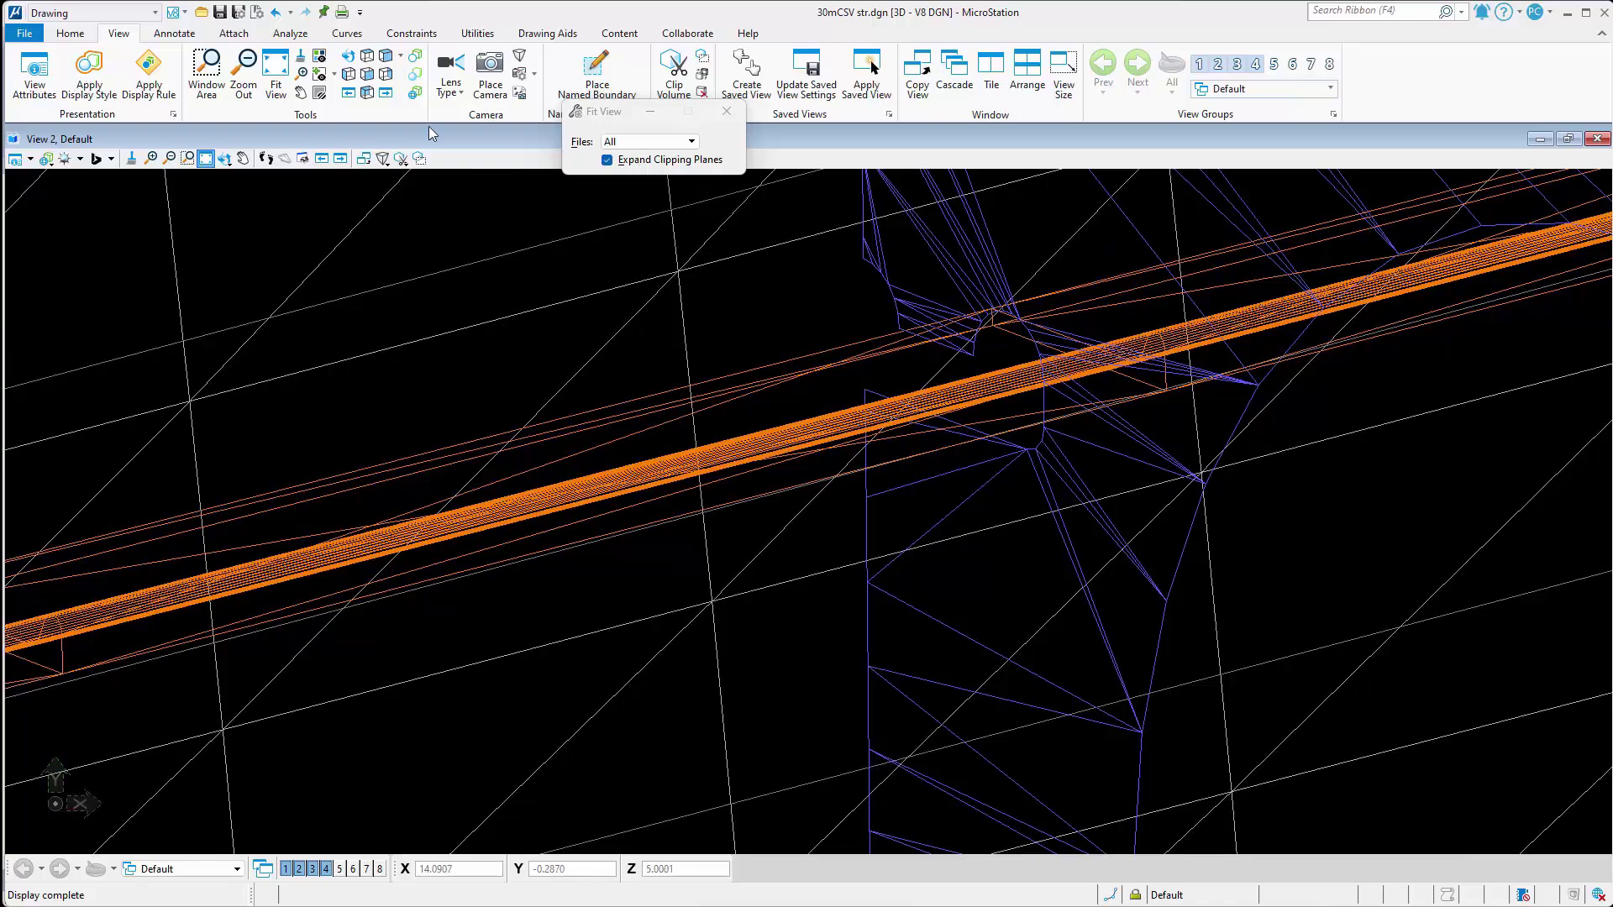
{"action": "left_click", "coordinate": [415, 76]}
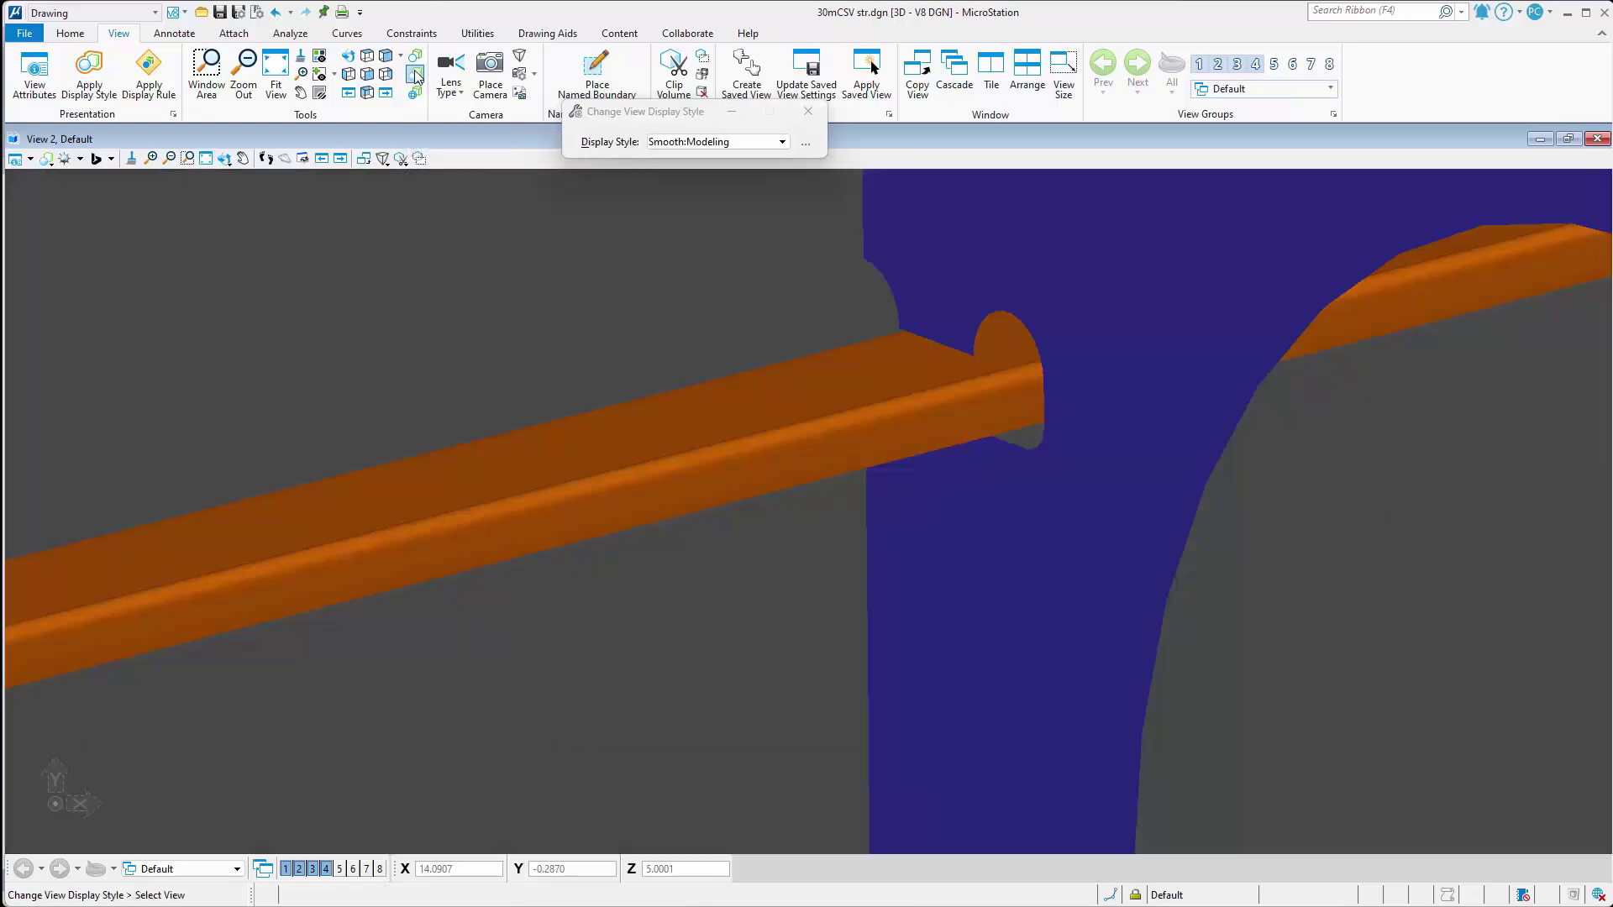
{"action": "scroll", "coordinate": [990, 409], "scroll_direction": "down", "scroll_amount": 5}
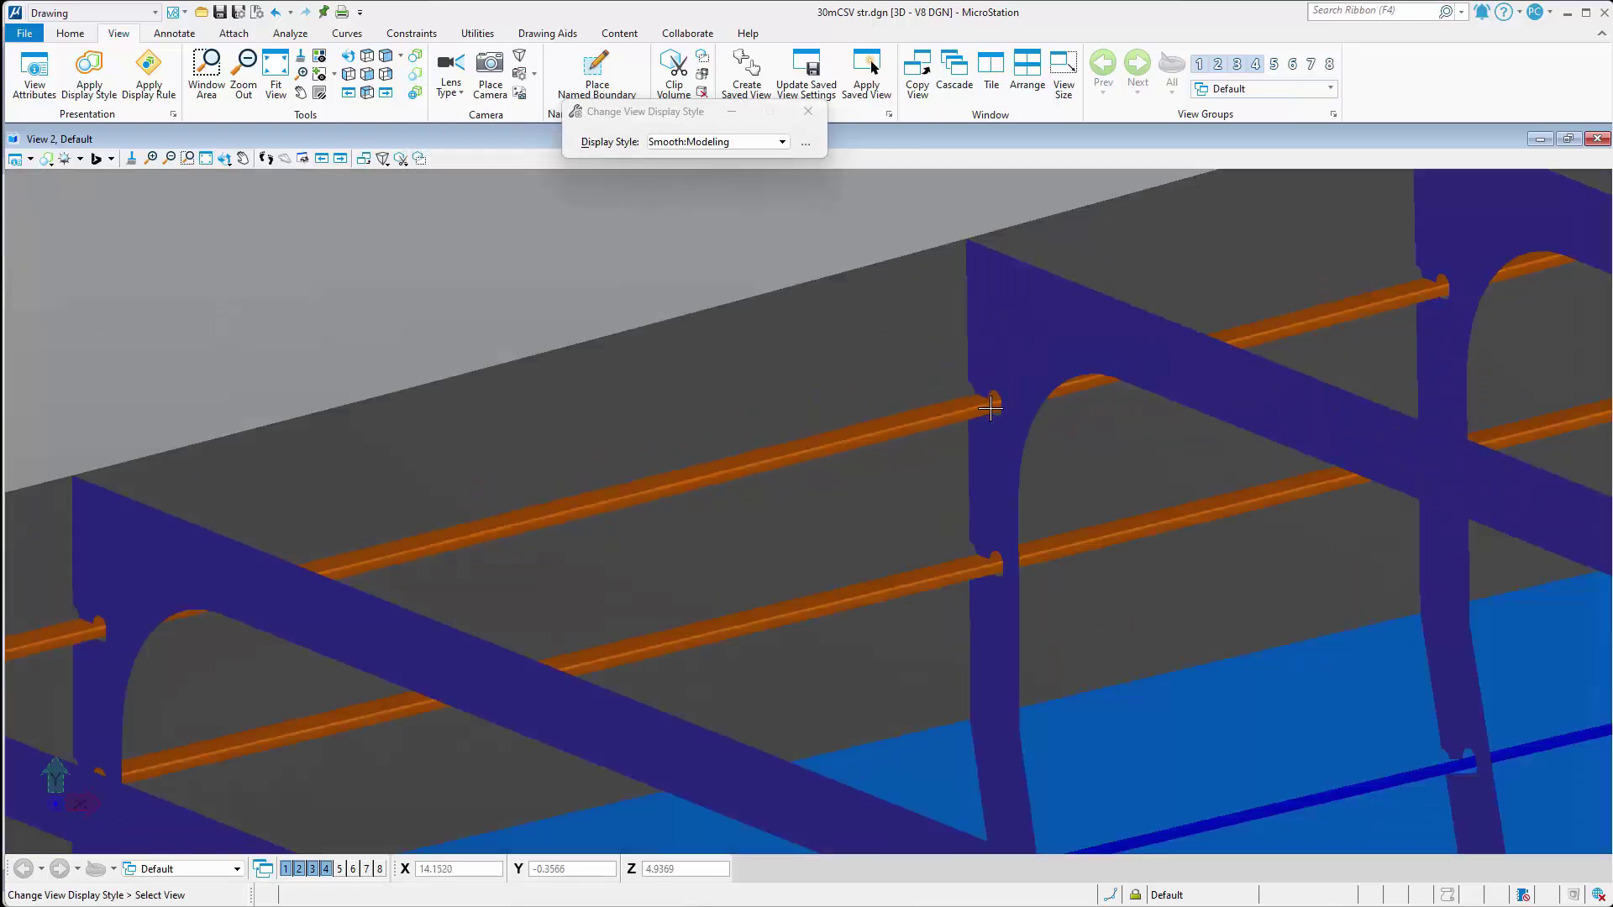
{"action": "scroll", "coordinate": [990, 409], "scroll_direction": "down", "scroll_amount": 3}
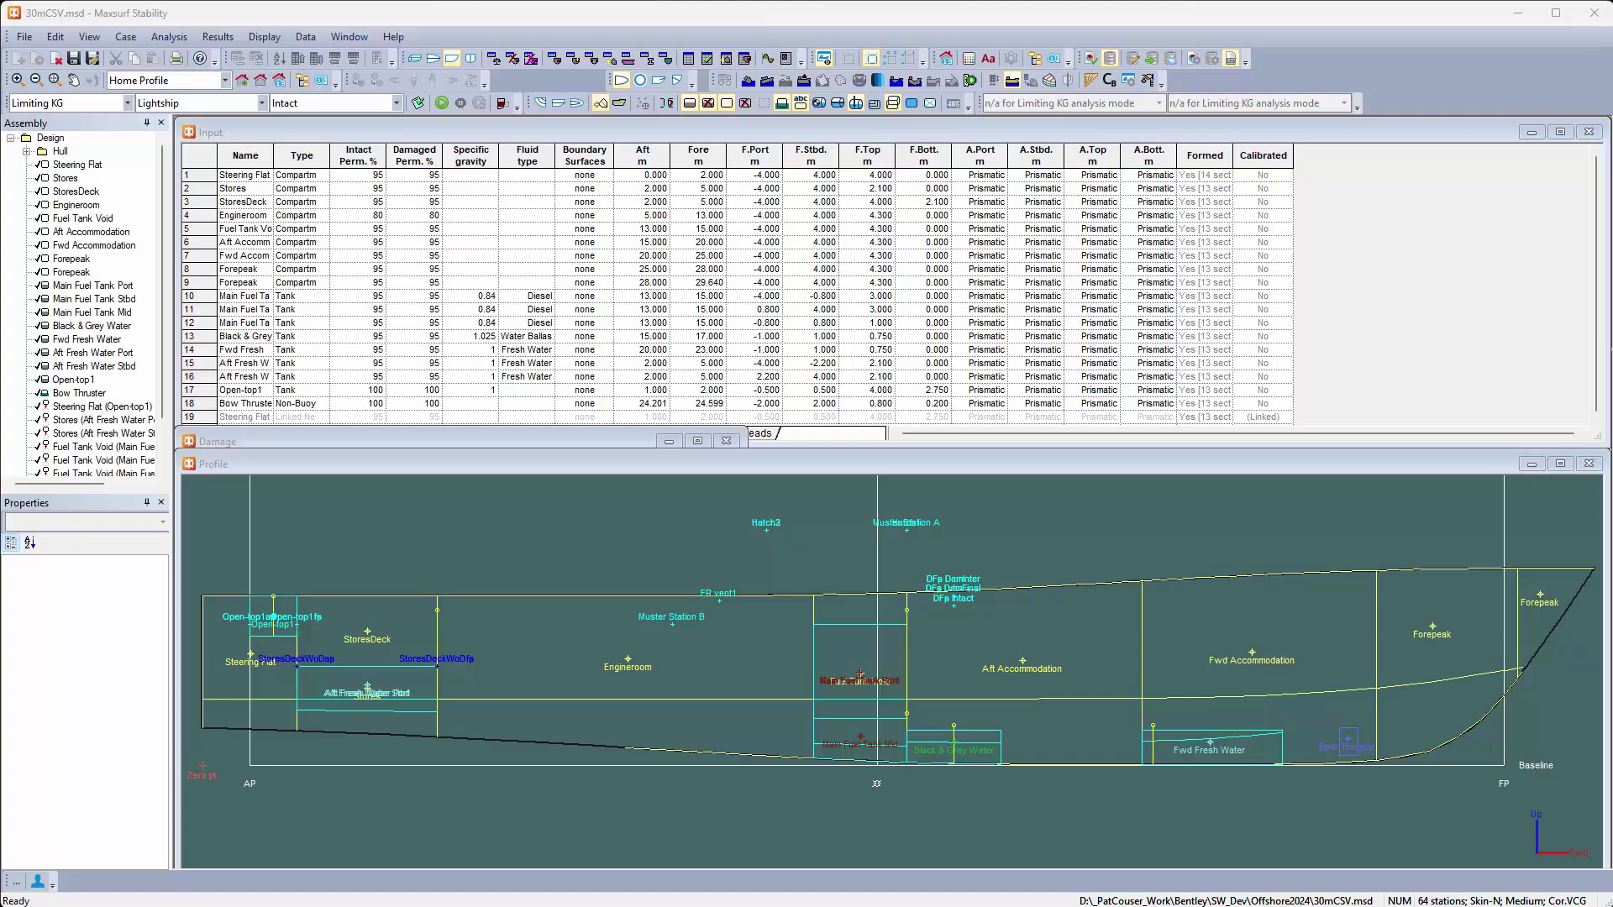
Back in Maxsurf Modeler, review the Frames and Decks part tables
{"action": "key", "text": "alt+Tab"}
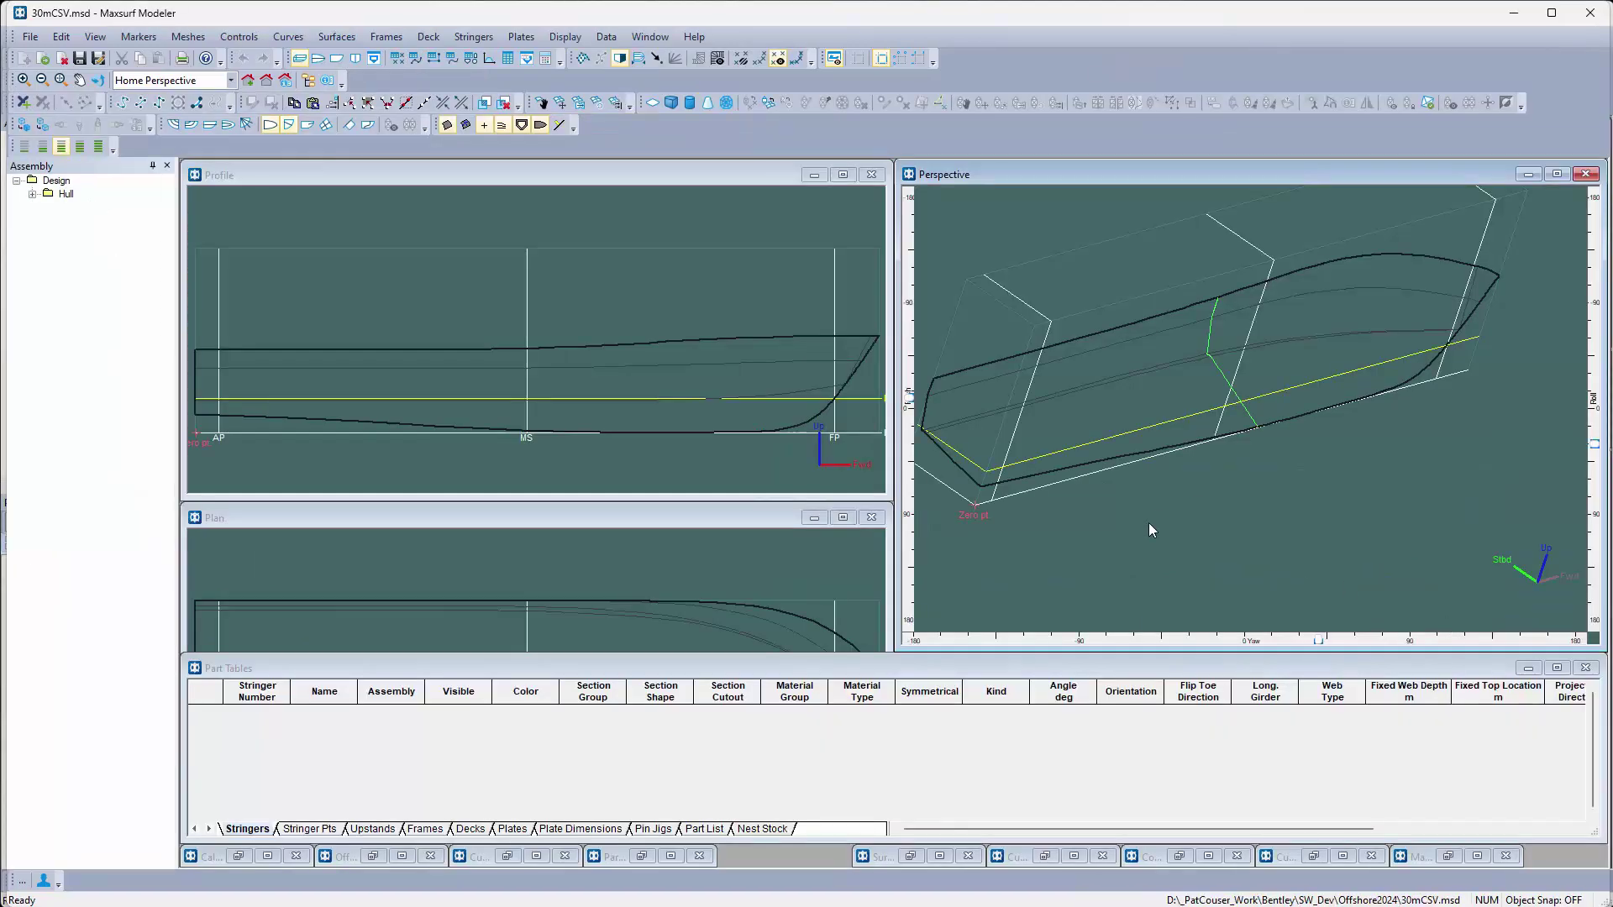
{"action": "left_click", "coordinate": [414, 832]}
{"action": "left_click", "coordinate": [472, 830]}
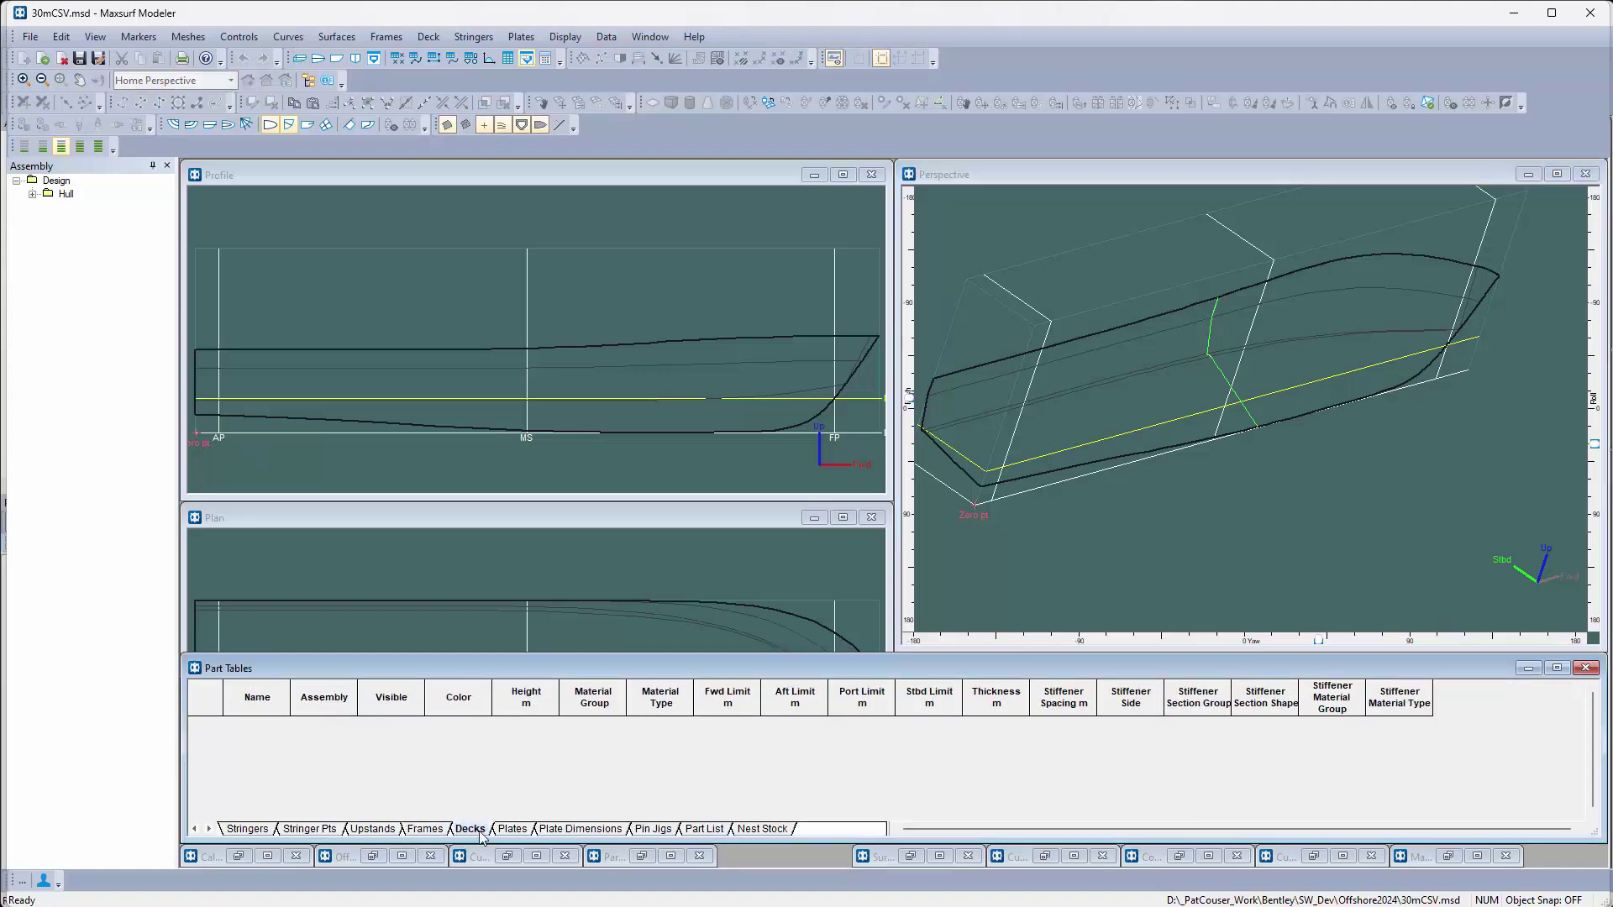
Import the Stability rooms with Rooms to Parts and enlarge the part table to show all decks
{"action": "left_click", "coordinate": [30, 37]}
{"action": "mouse_move", "coordinate": [102, 156]}
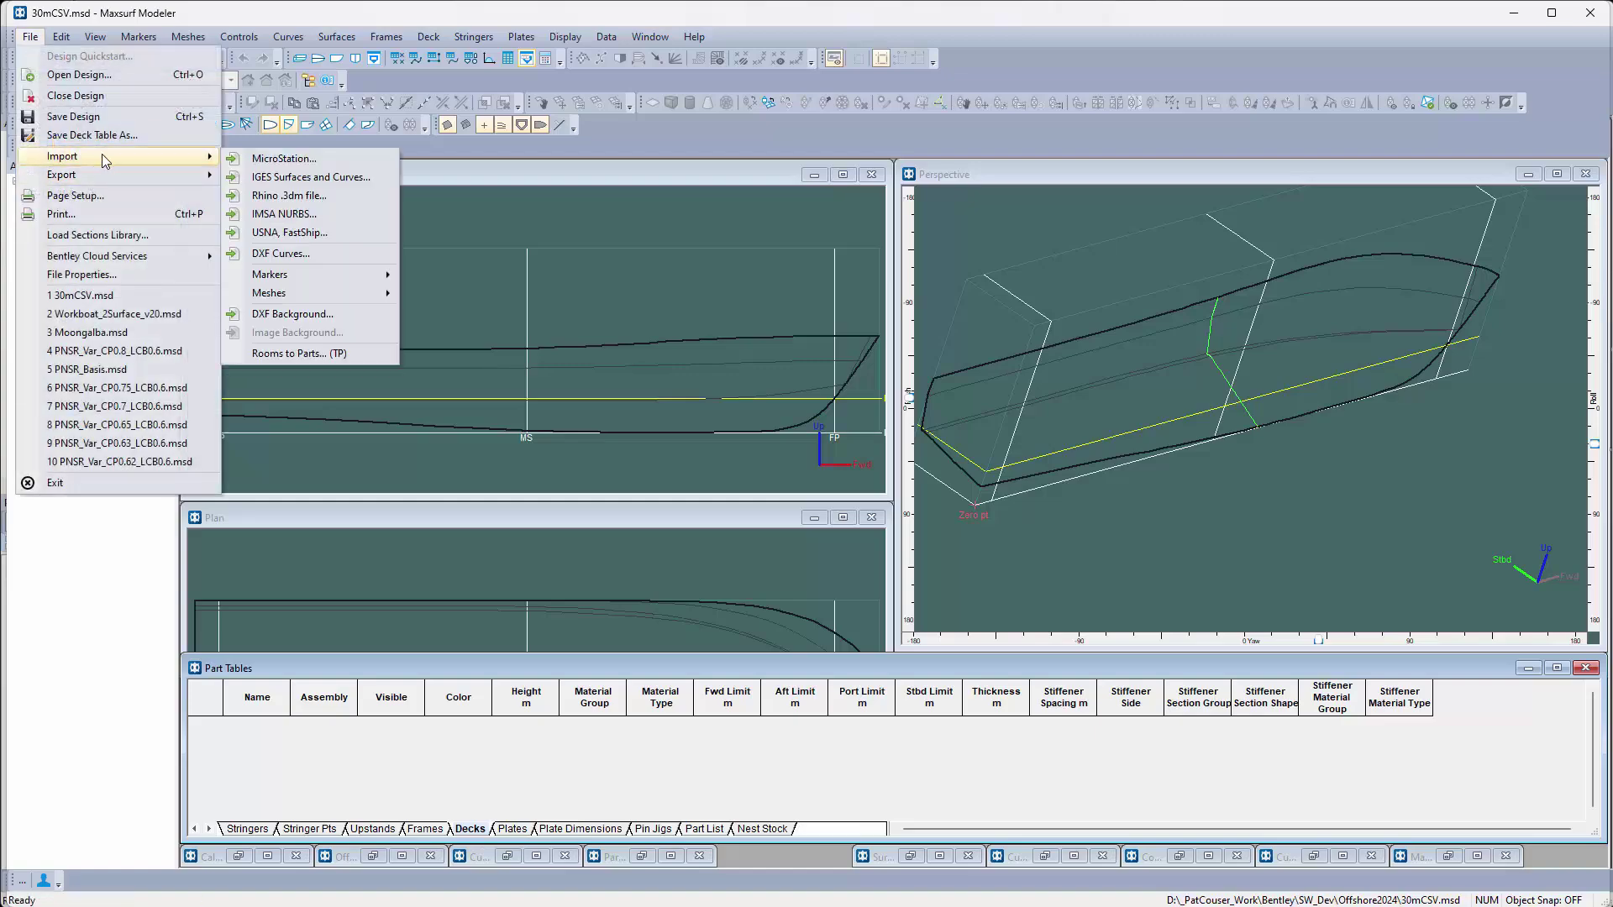
{"action": "left_click", "coordinate": [307, 360]}
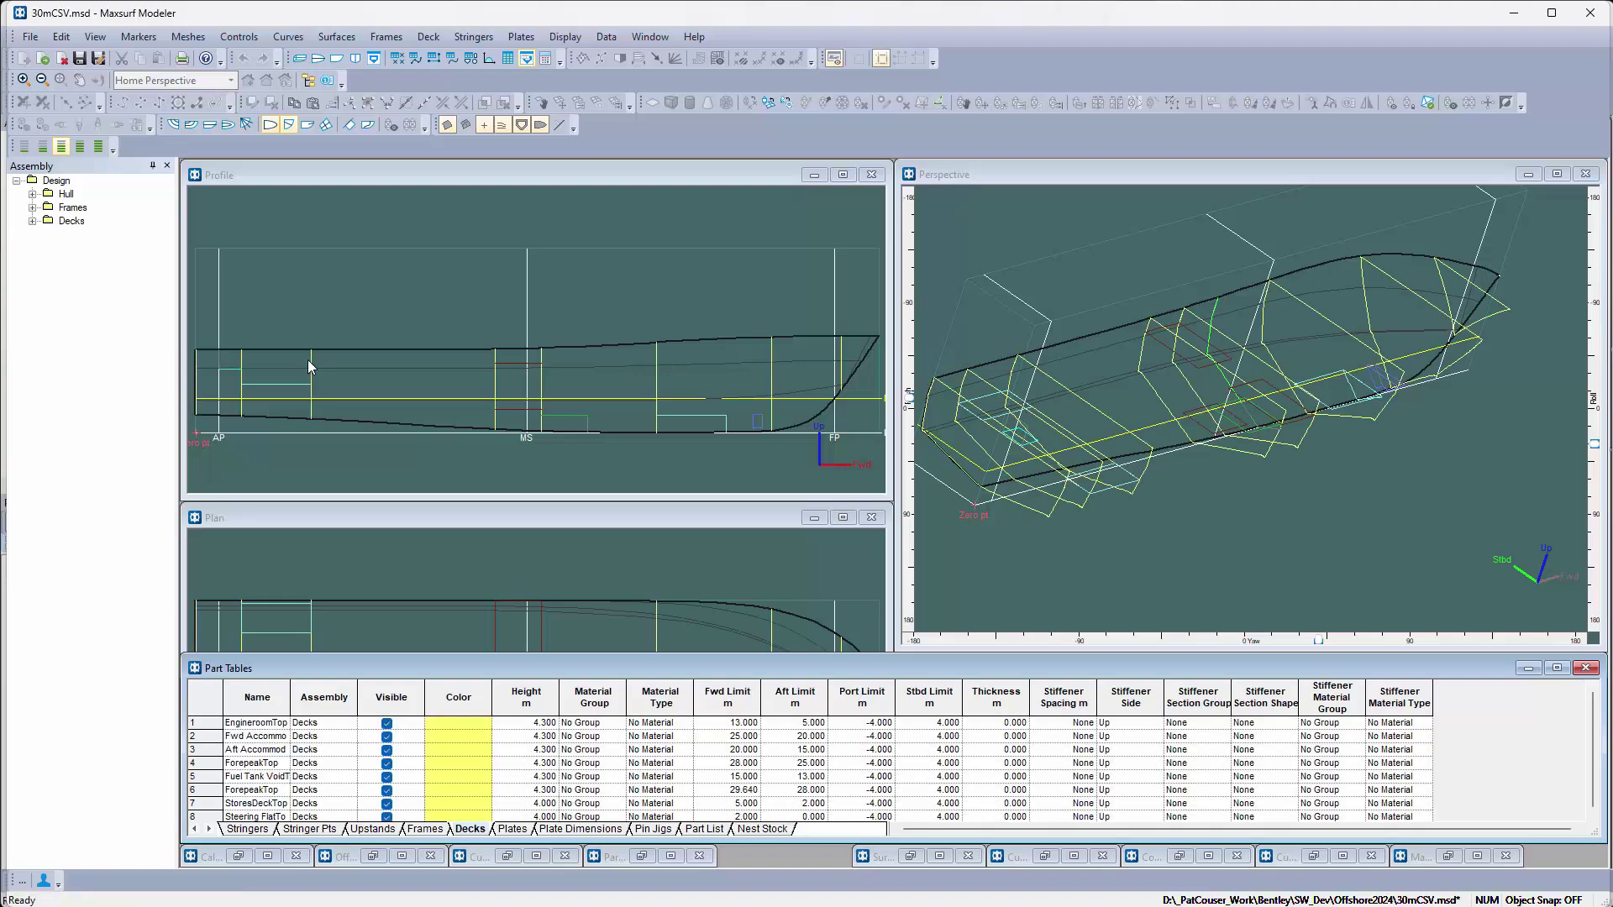
{"action": "left_click_drag", "start_coordinate": [1280, 658], "coordinate": [1279, 552]}
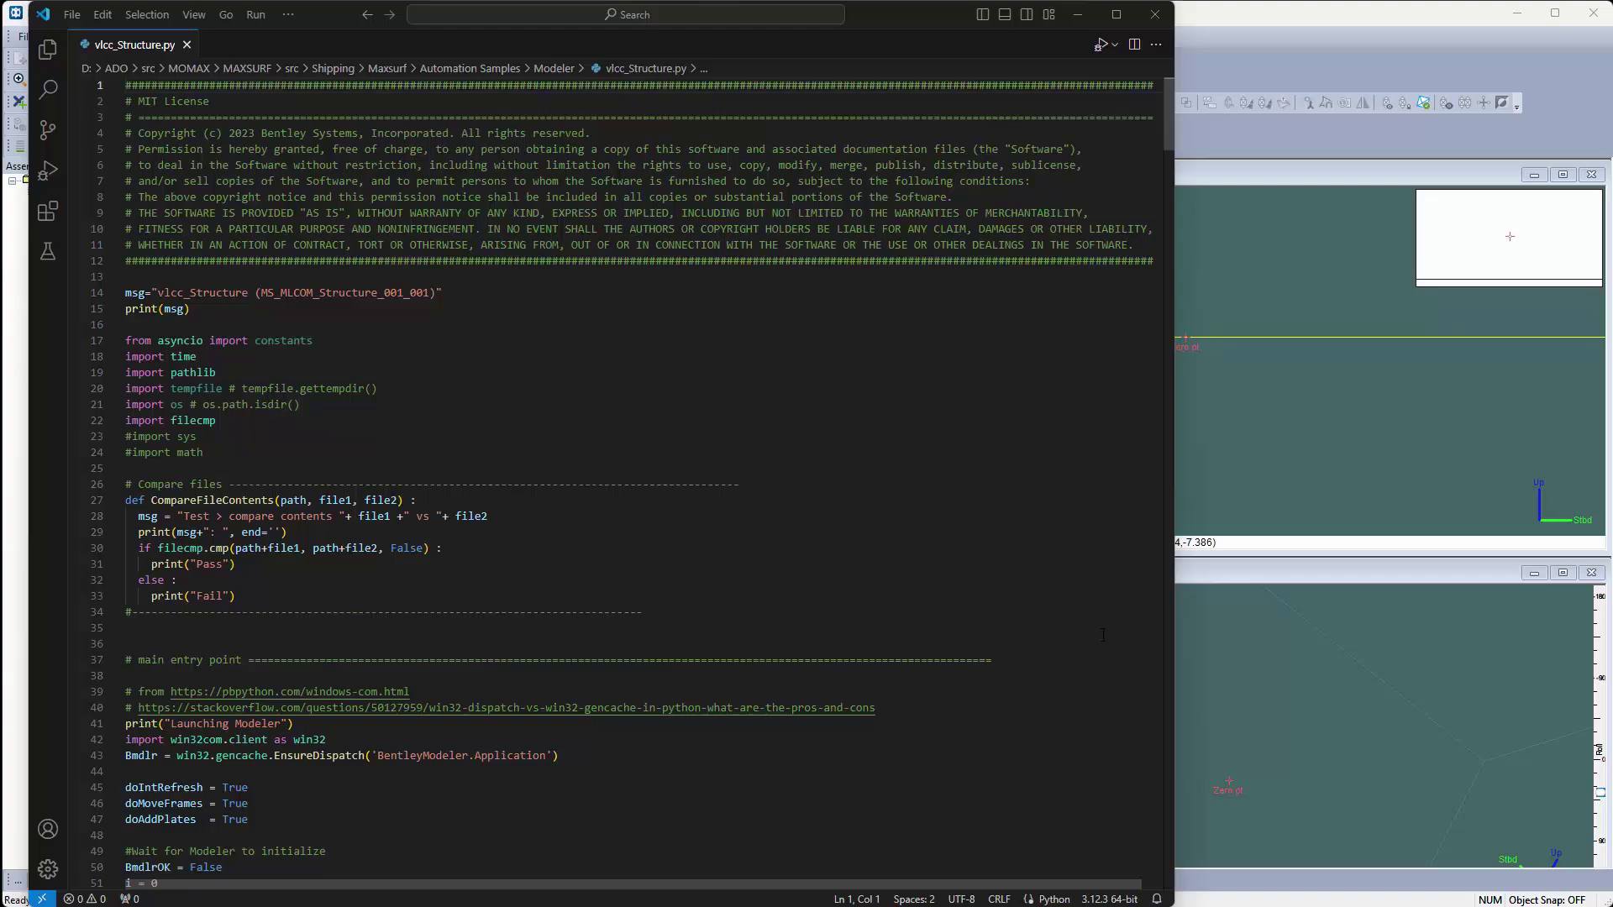
{"action": "scroll", "coordinate": [1102, 635], "scroll_direction": "down", "scroll_amount": 10}
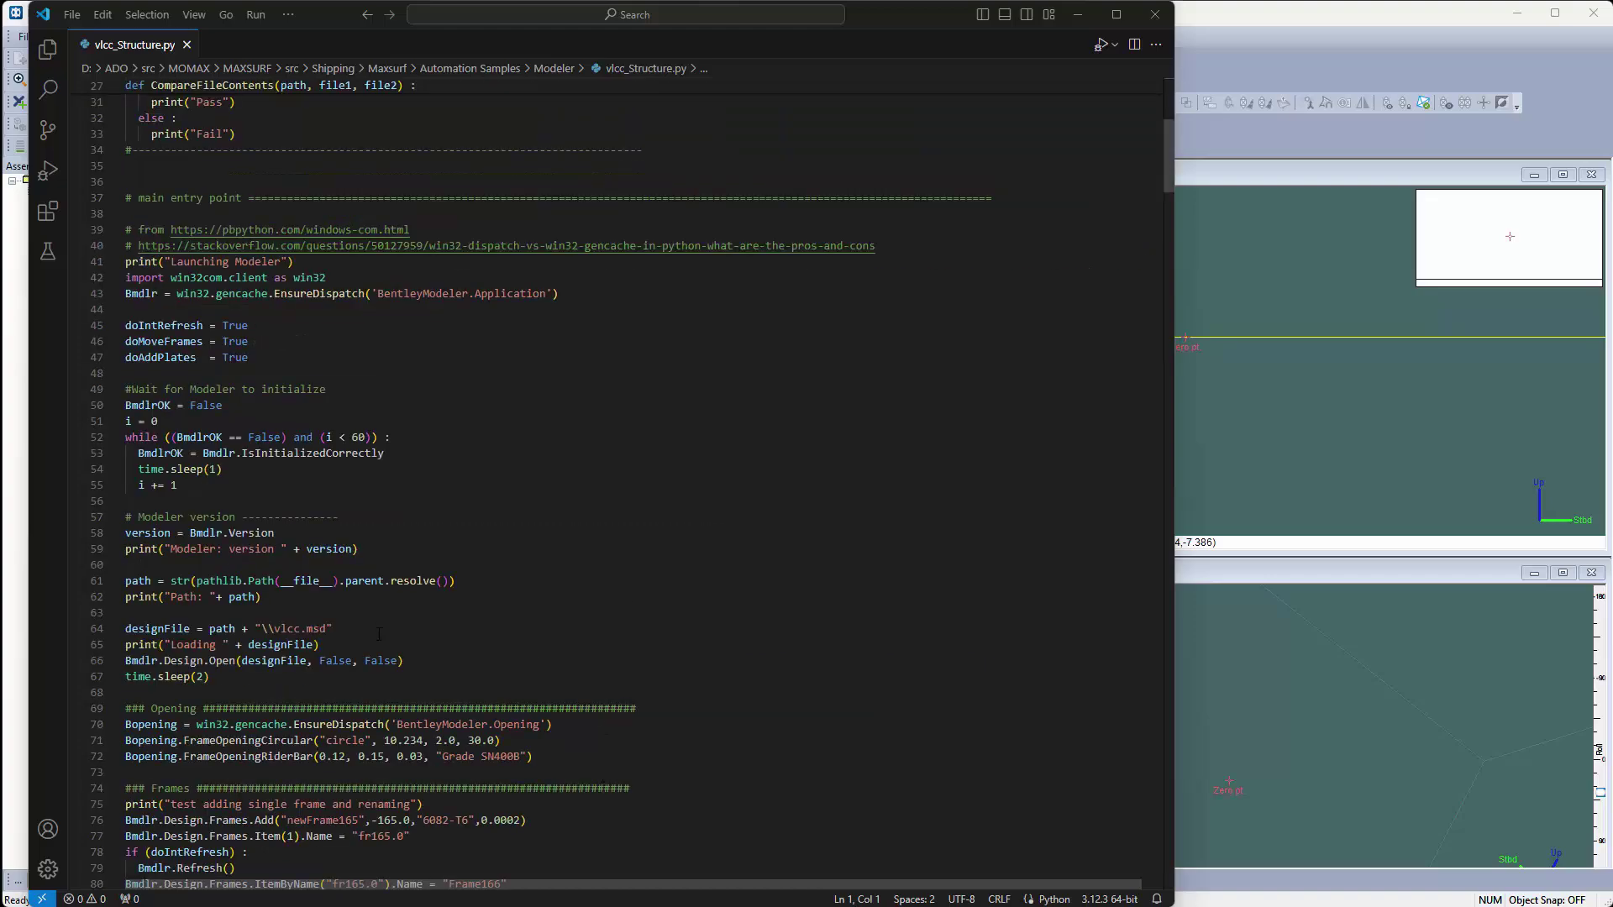
{"action": "scroll", "coordinate": [641, 689], "scroll_direction": "down", "scroll_amount": 4}
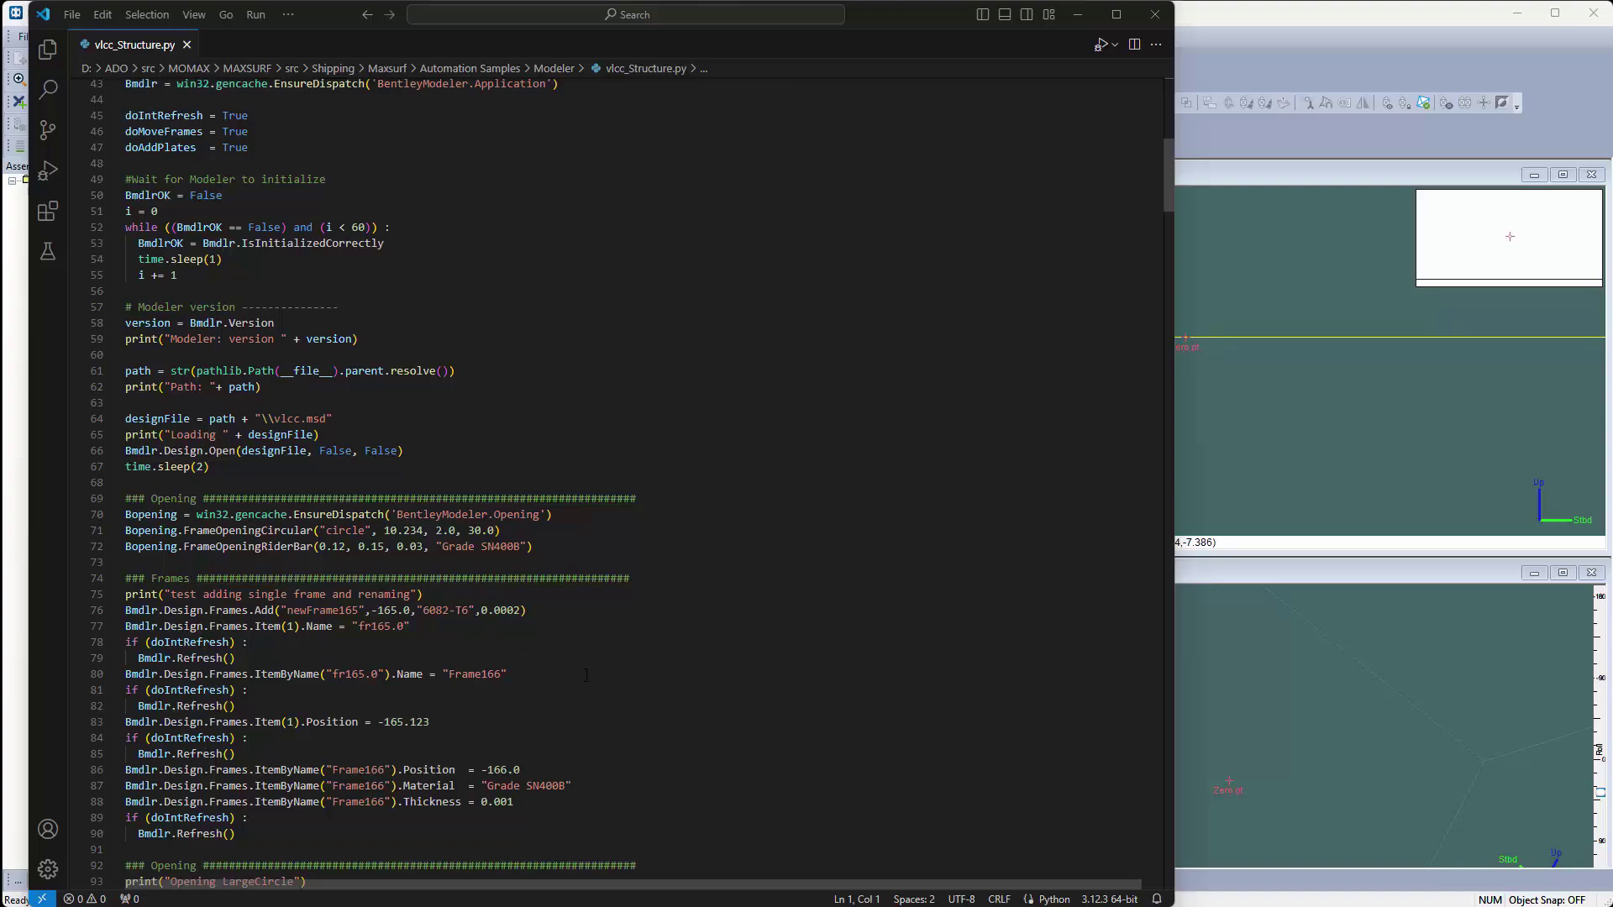
{"action": "scroll", "coordinate": [585, 675], "scroll_direction": "down", "scroll_amount": 20}
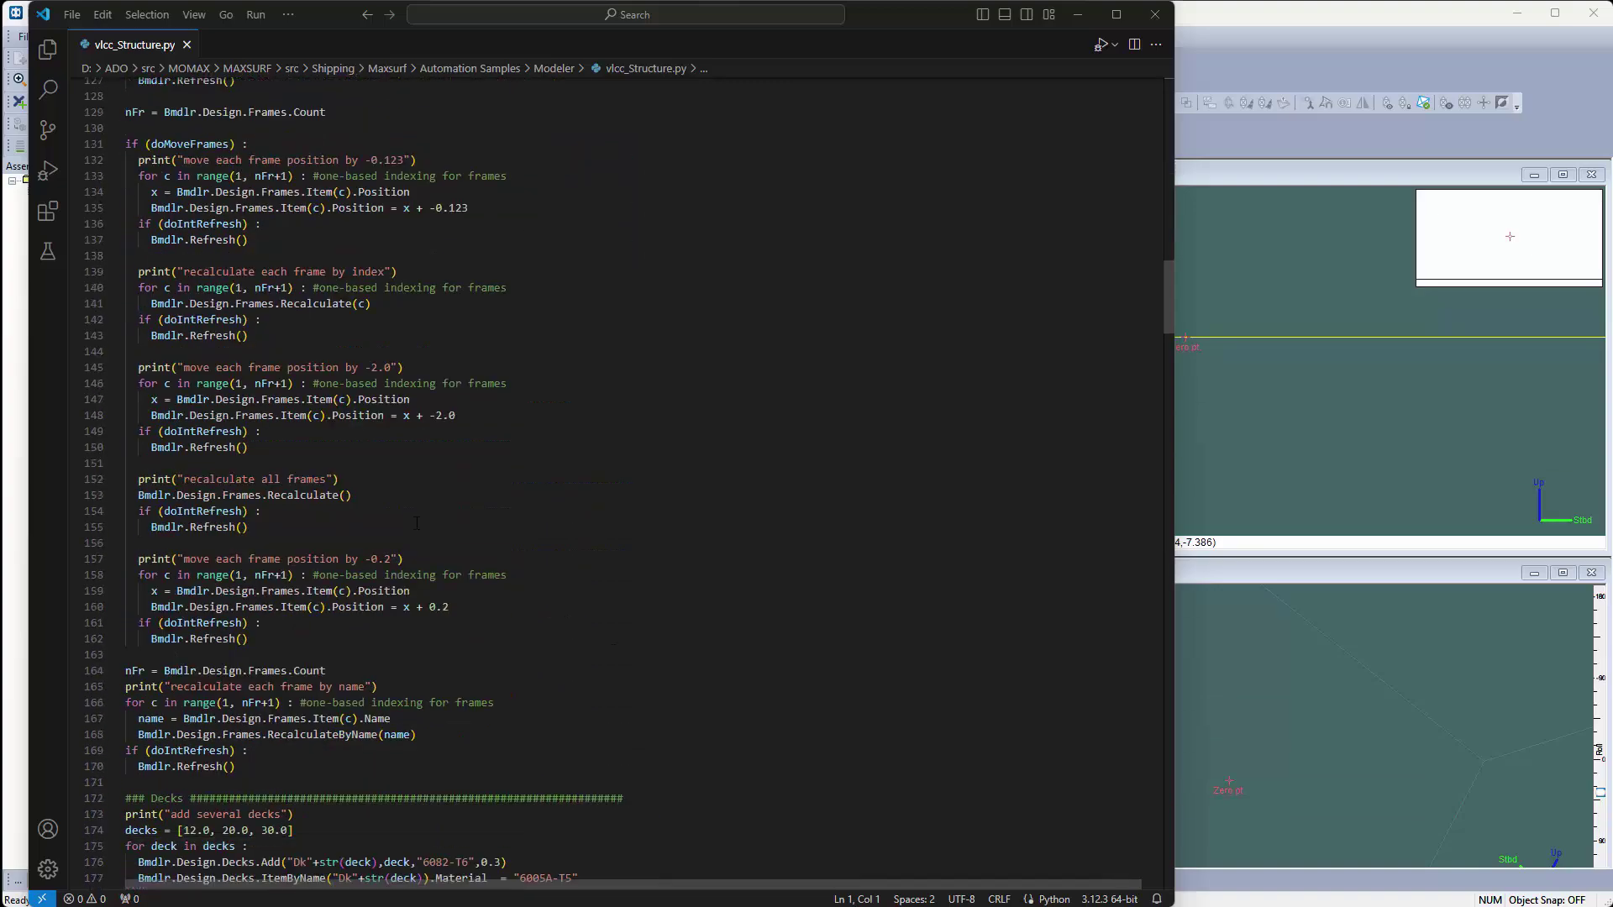
{"action": "scroll", "coordinate": [416, 523], "scroll_direction": "down", "scroll_amount": 7}
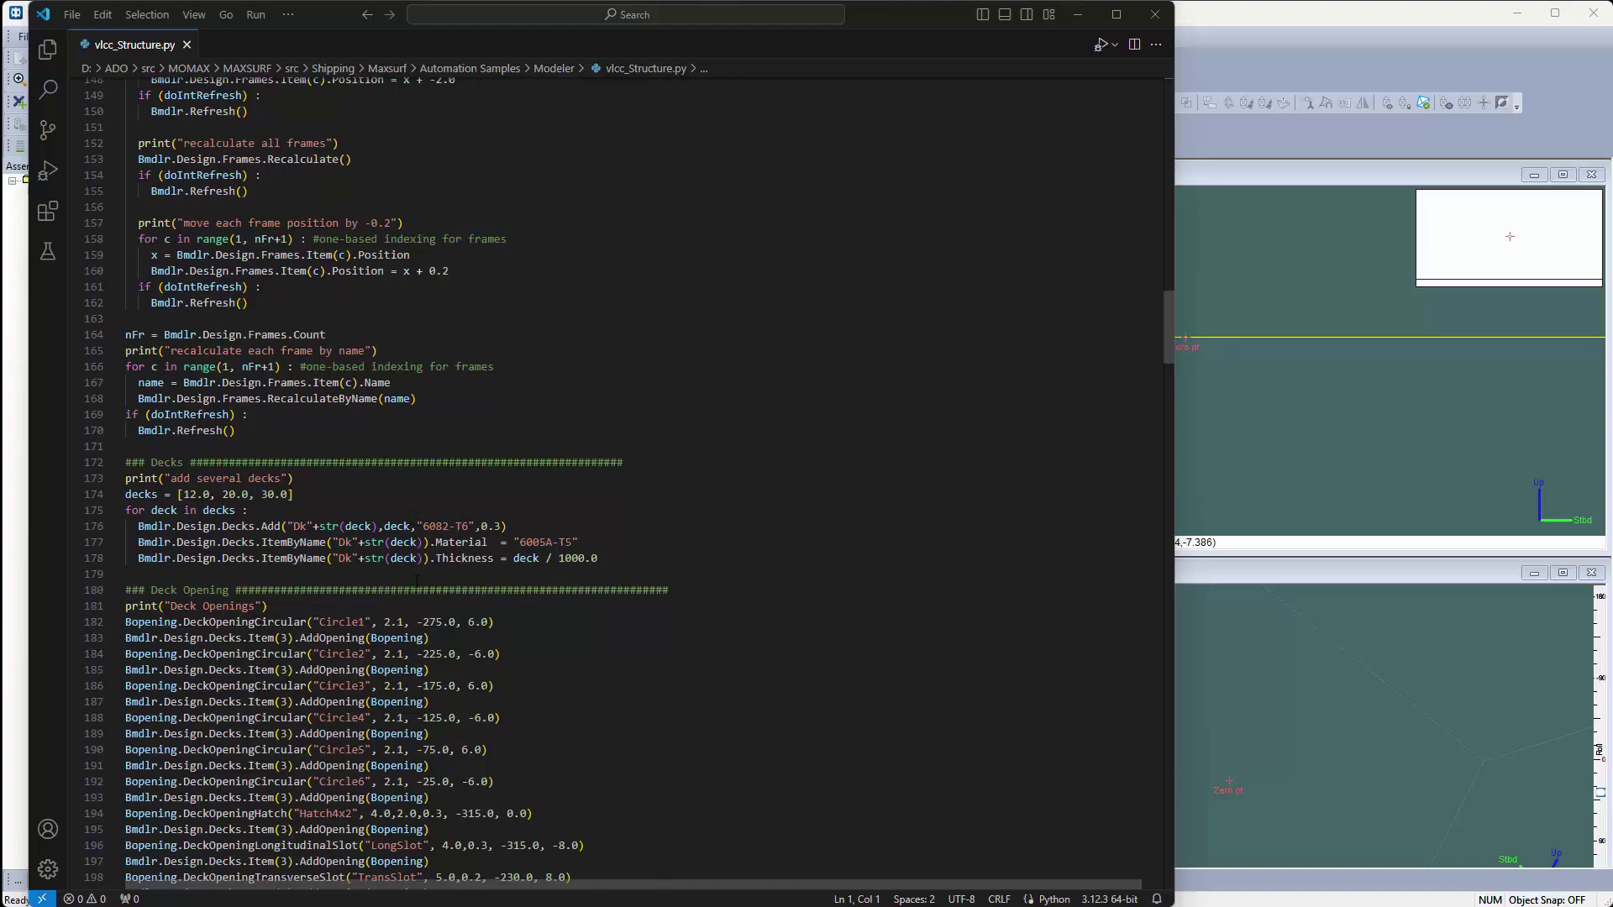
{"action": "scroll", "coordinate": [417, 580], "scroll_direction": "down", "scroll_amount": 3}
{"action": "scroll", "coordinate": [552, 615], "scroll_direction": "down", "scroll_amount": 8}
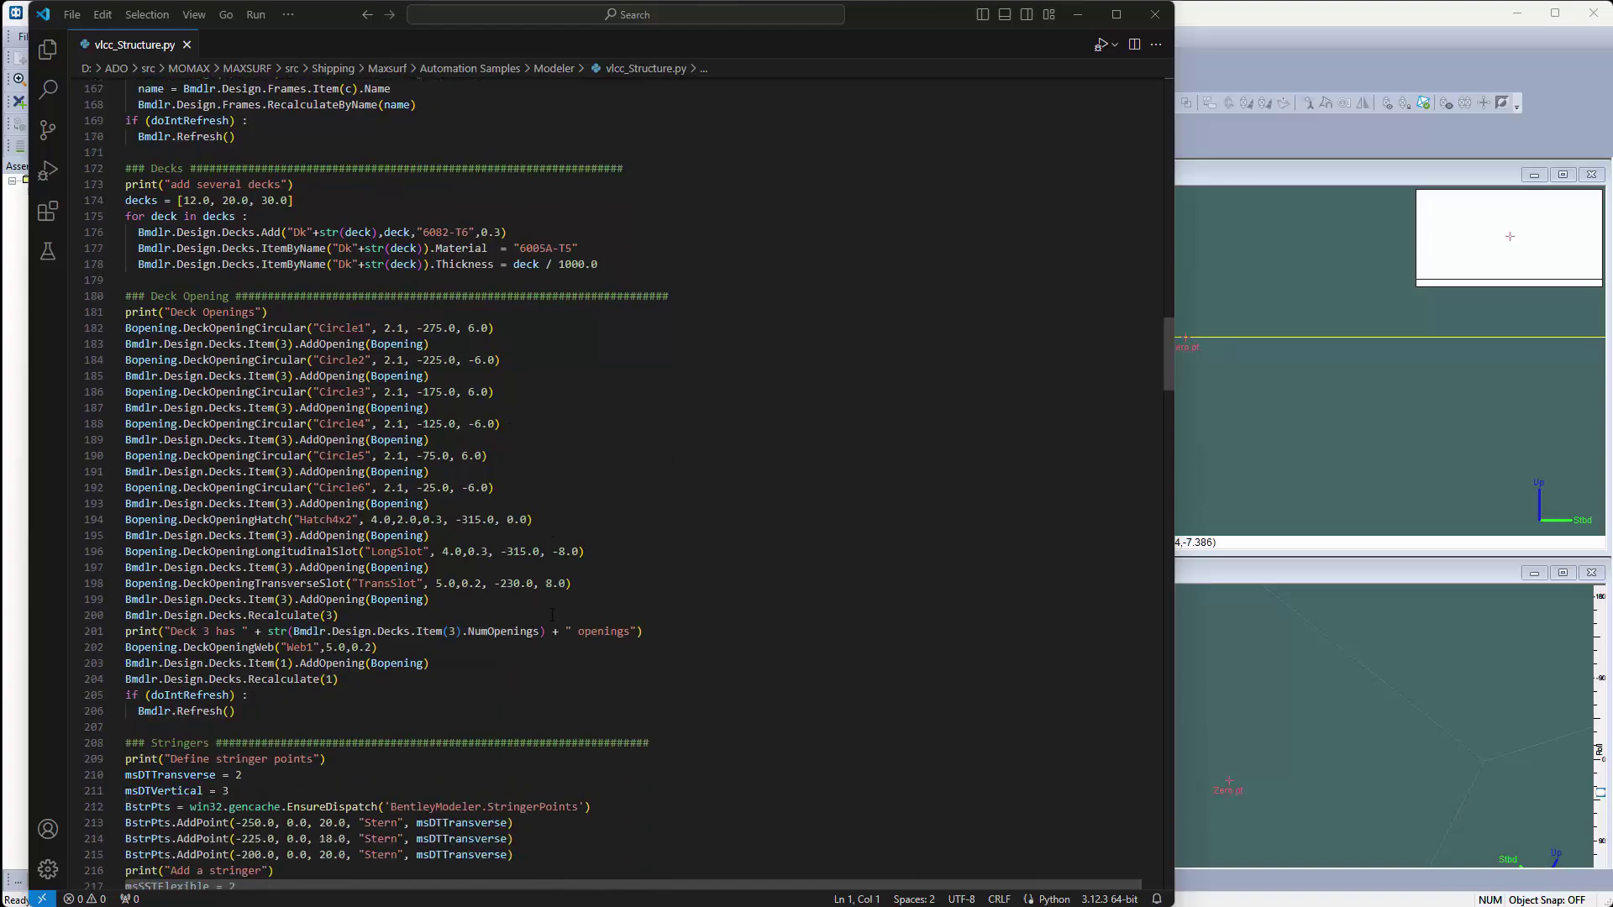
{"action": "scroll", "coordinate": [551, 614], "scroll_direction": "down", "scroll_amount": 1}
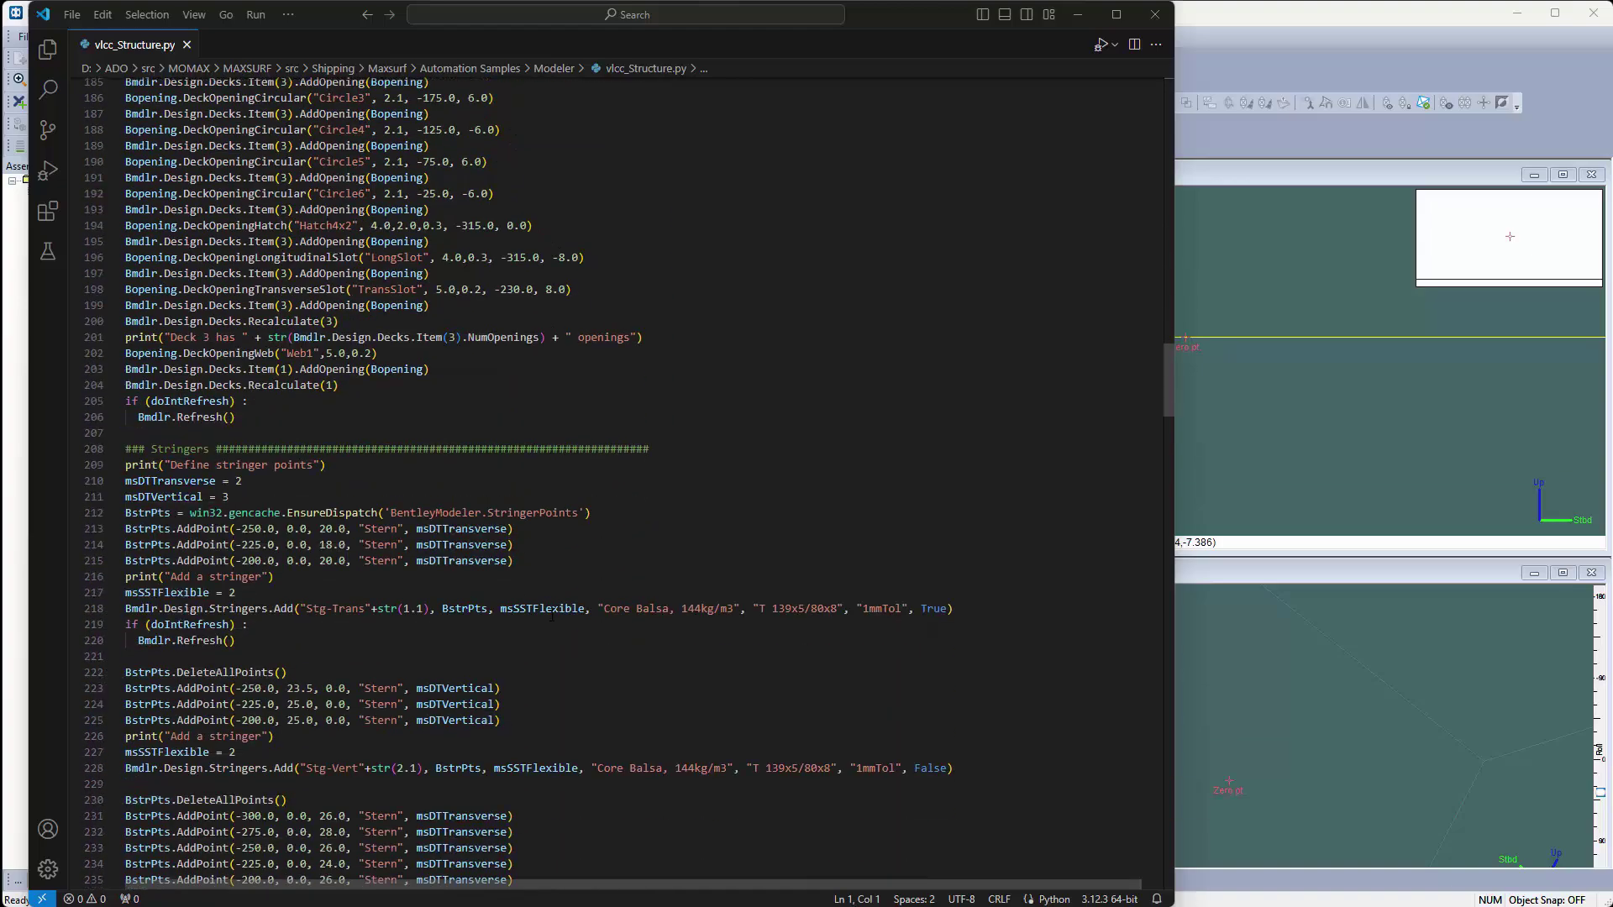
{"action": "scroll", "coordinate": [545, 569], "scroll_direction": "down", "scroll_amount": 3}
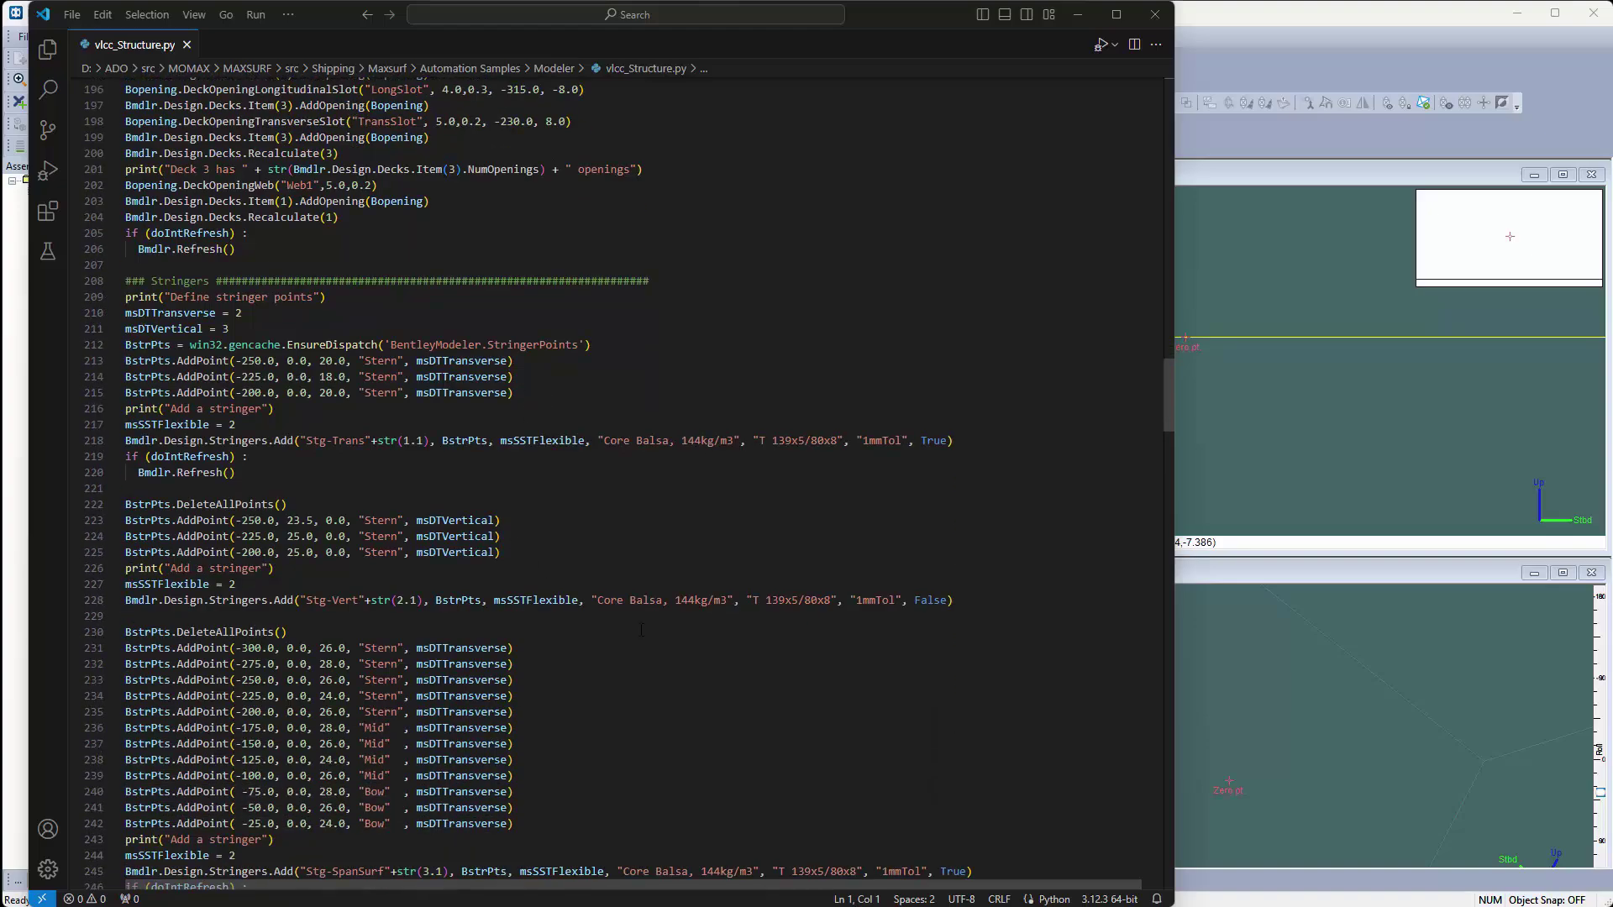
{"action": "scroll", "coordinate": [641, 631], "scroll_direction": "down", "scroll_amount": 10}
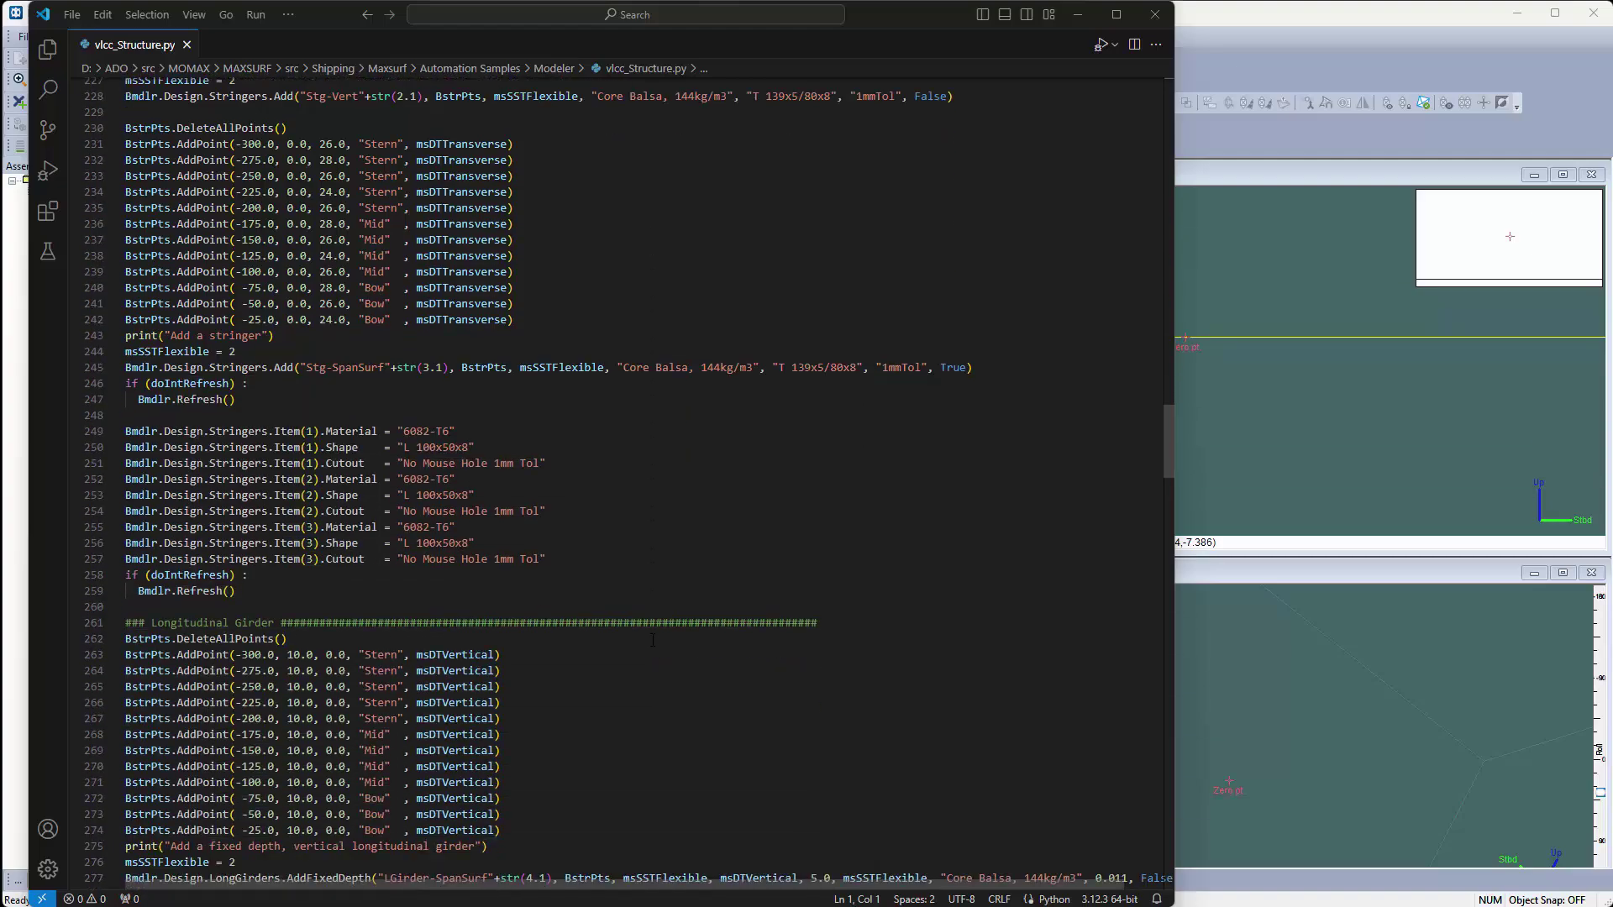
{"action": "scroll", "coordinate": [652, 641], "scroll_direction": "down", "scroll_amount": 3}
{"action": "scroll", "coordinate": [621, 576], "scroll_direction": "down", "scroll_amount": 10}
{"action": "scroll", "coordinate": [625, 577], "scroll_direction": "down", "scroll_amount": 10}
{"action": "scroll", "coordinate": [625, 578], "scroll_direction": "down", "scroll_amount": 9}
{"action": "scroll", "coordinate": [625, 577], "scroll_direction": "down", "scroll_amount": 4}
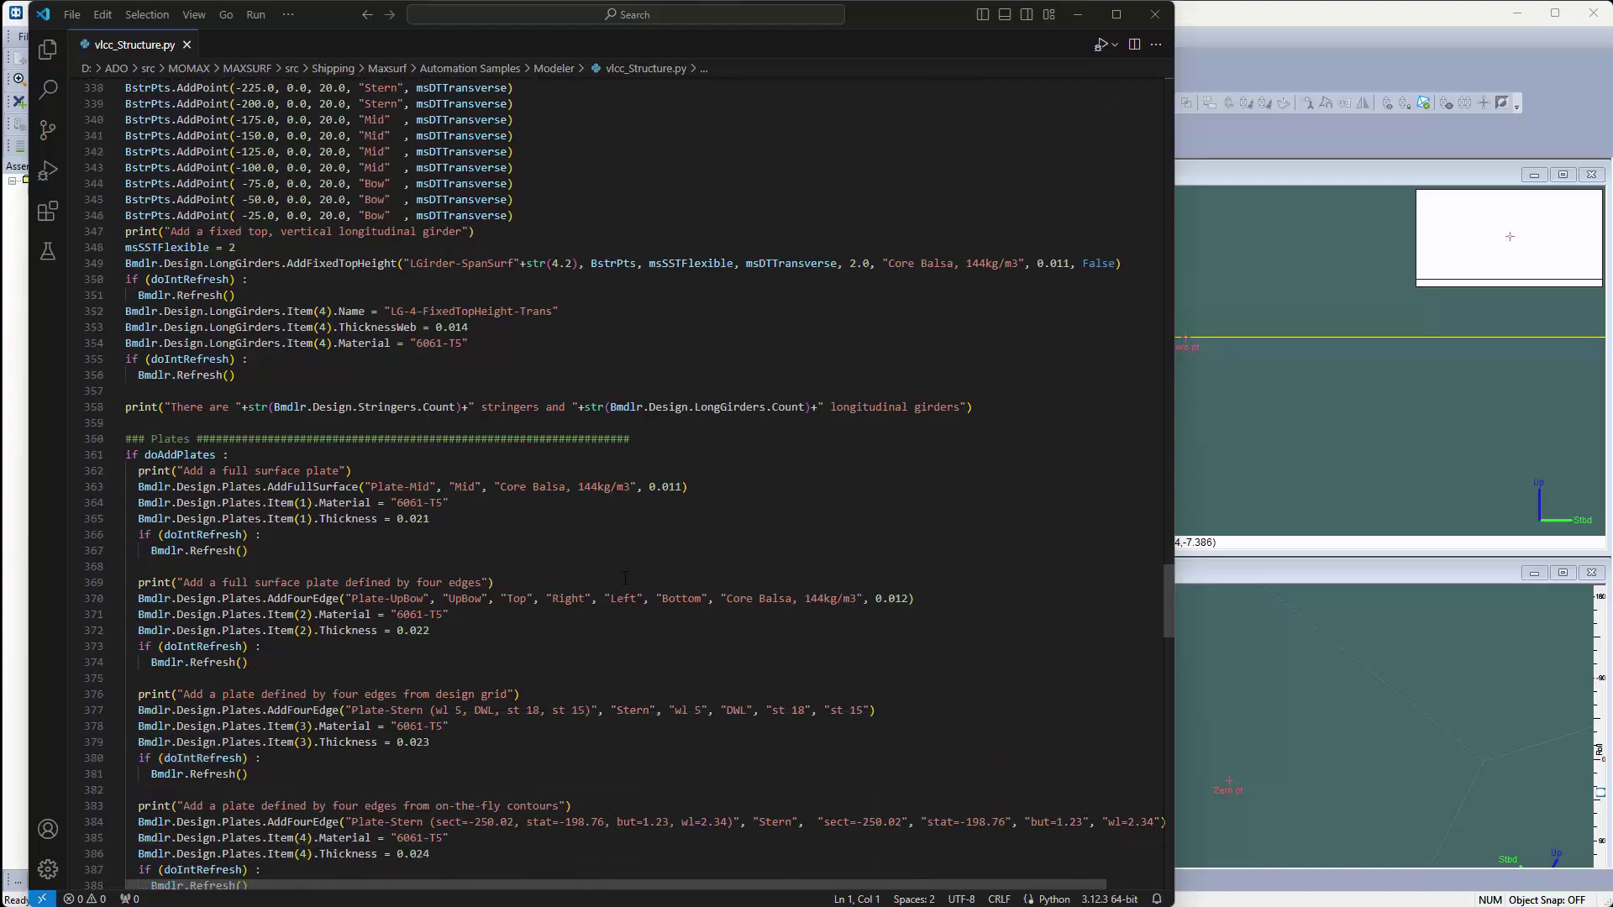
{"action": "scroll", "coordinate": [714, 588], "scroll_direction": "down", "scroll_amount": 6}
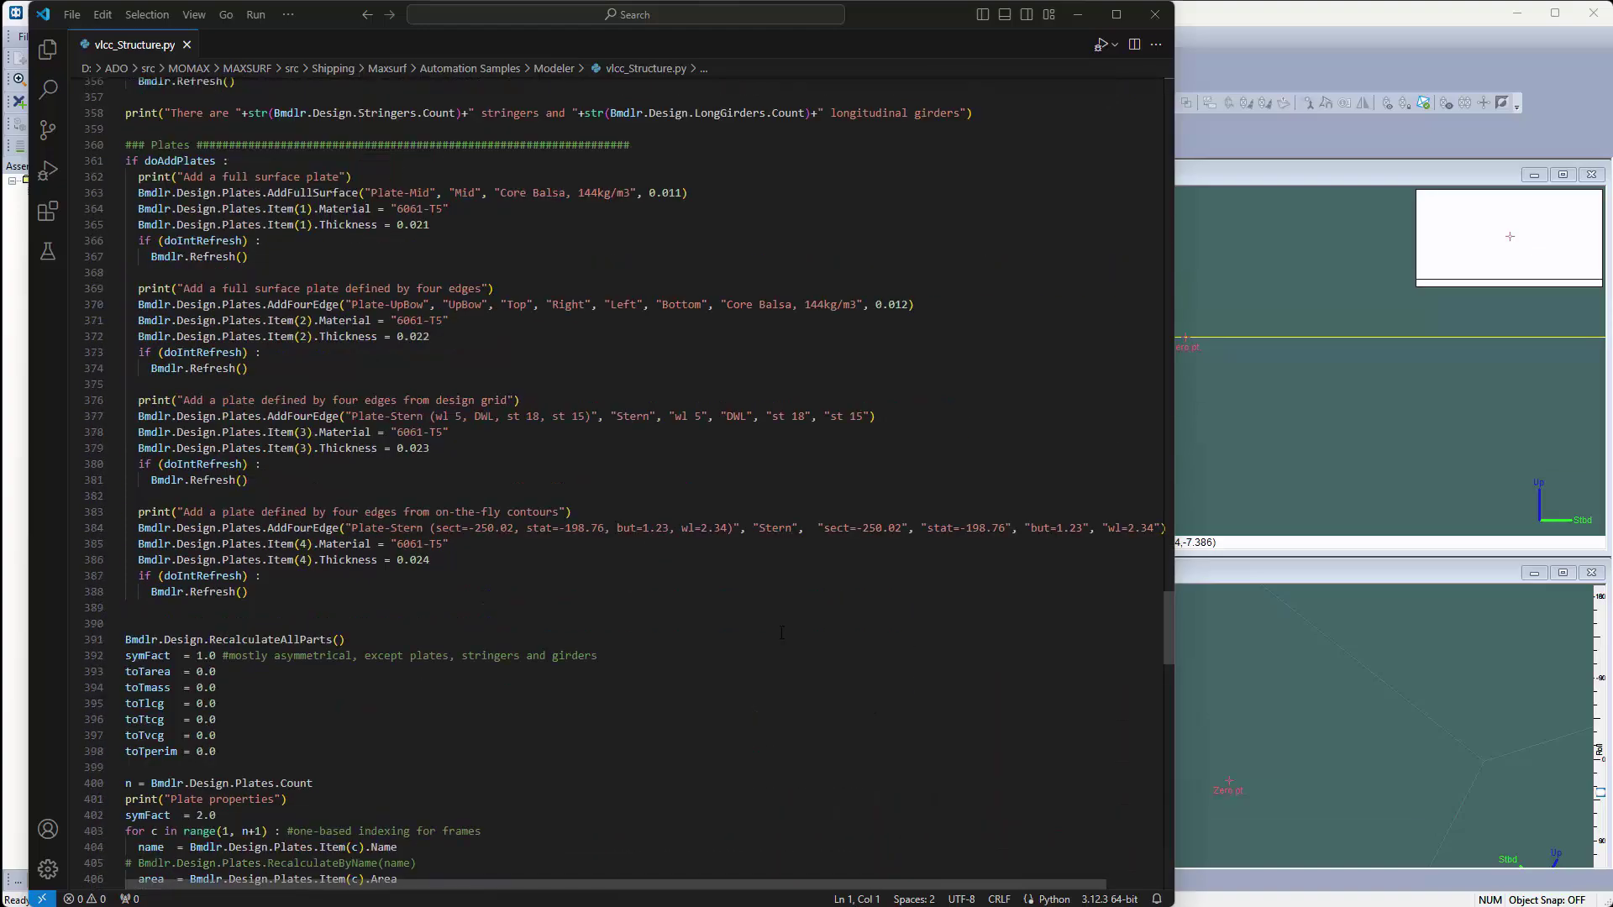
Start debugging vlcc_Structure.py and bring the Maxsurf Modeler window to the front
{"action": "left_click", "coordinate": [1100, 46]}
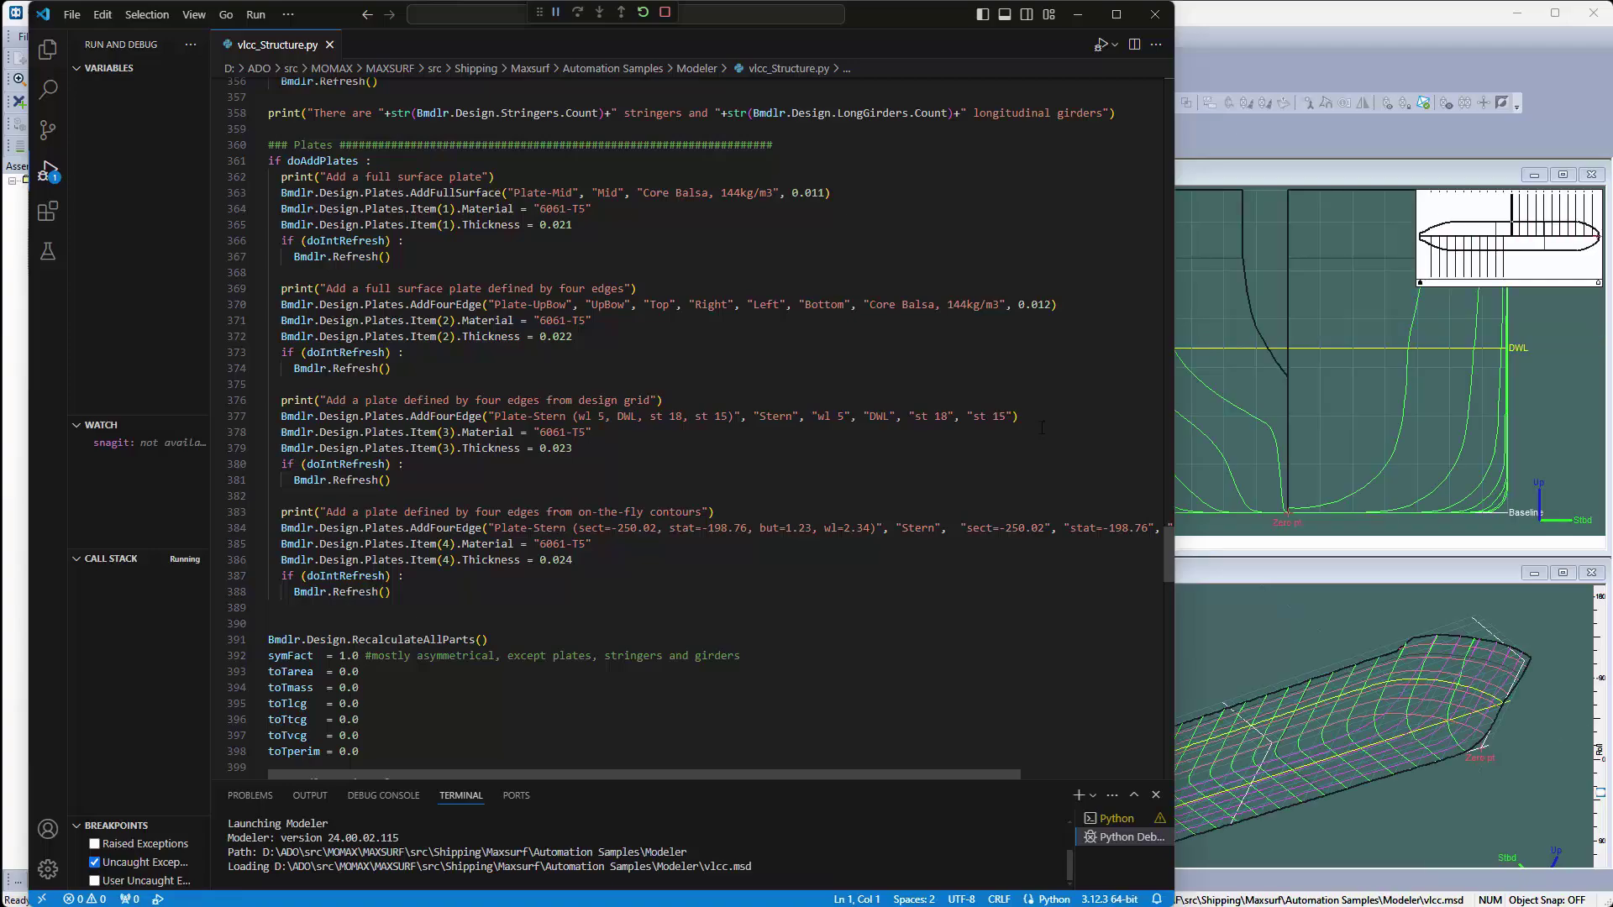
{"action": "left_click", "coordinate": [1311, 15]}
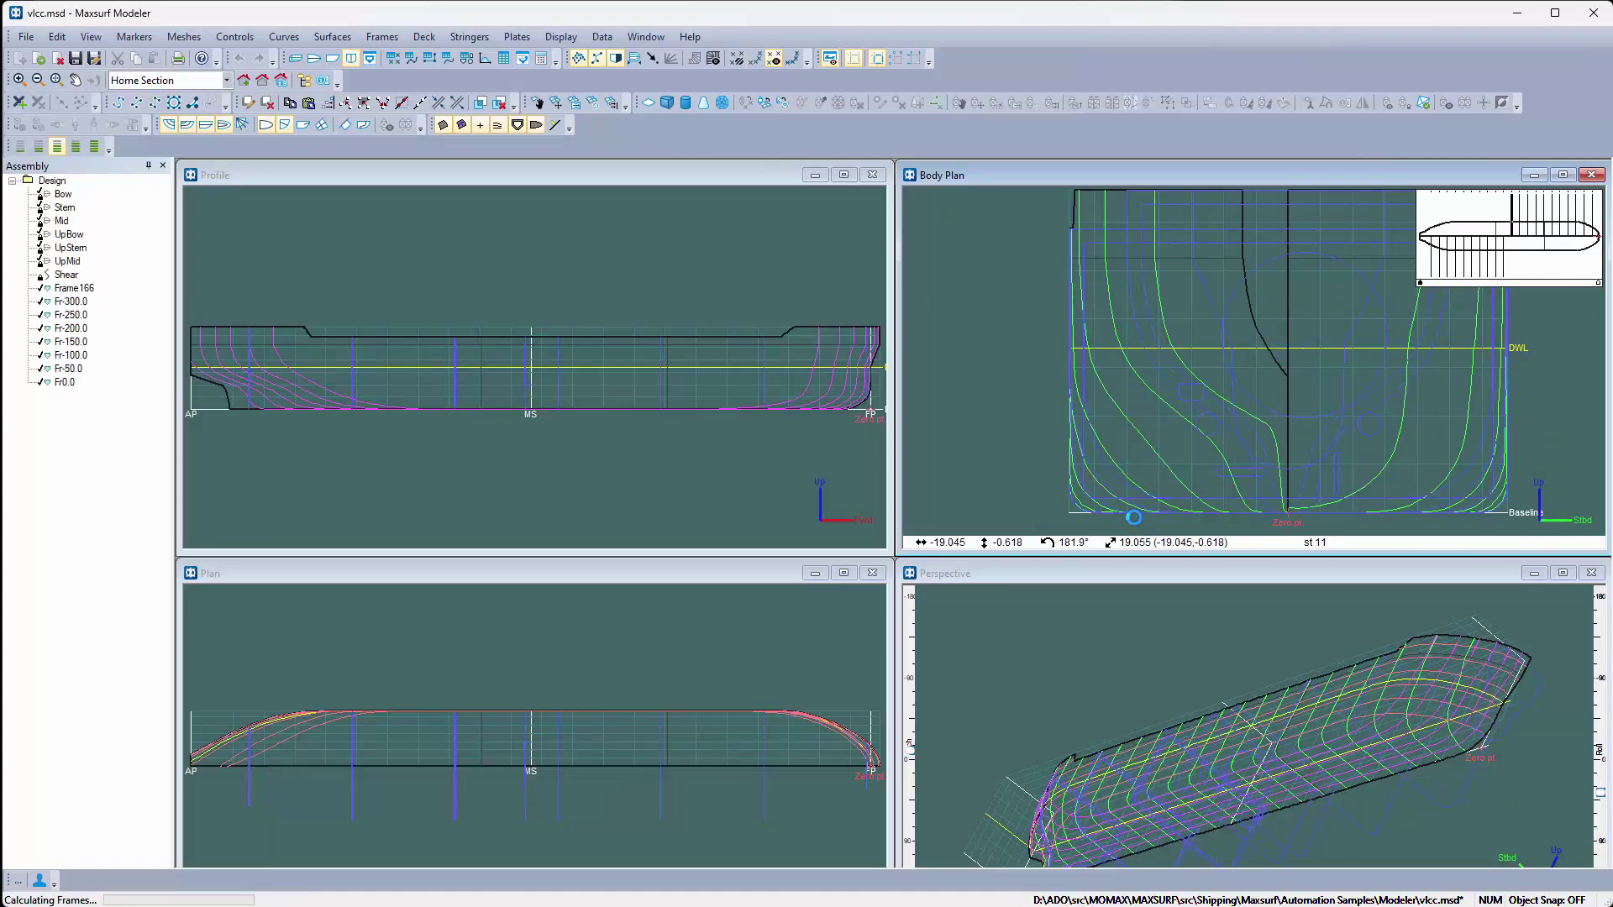
Hide the plate meshes, maximize the Perspective view and turn on rendered display of the vlcc structure
{"action": "left_click", "coordinate": [462, 125]}
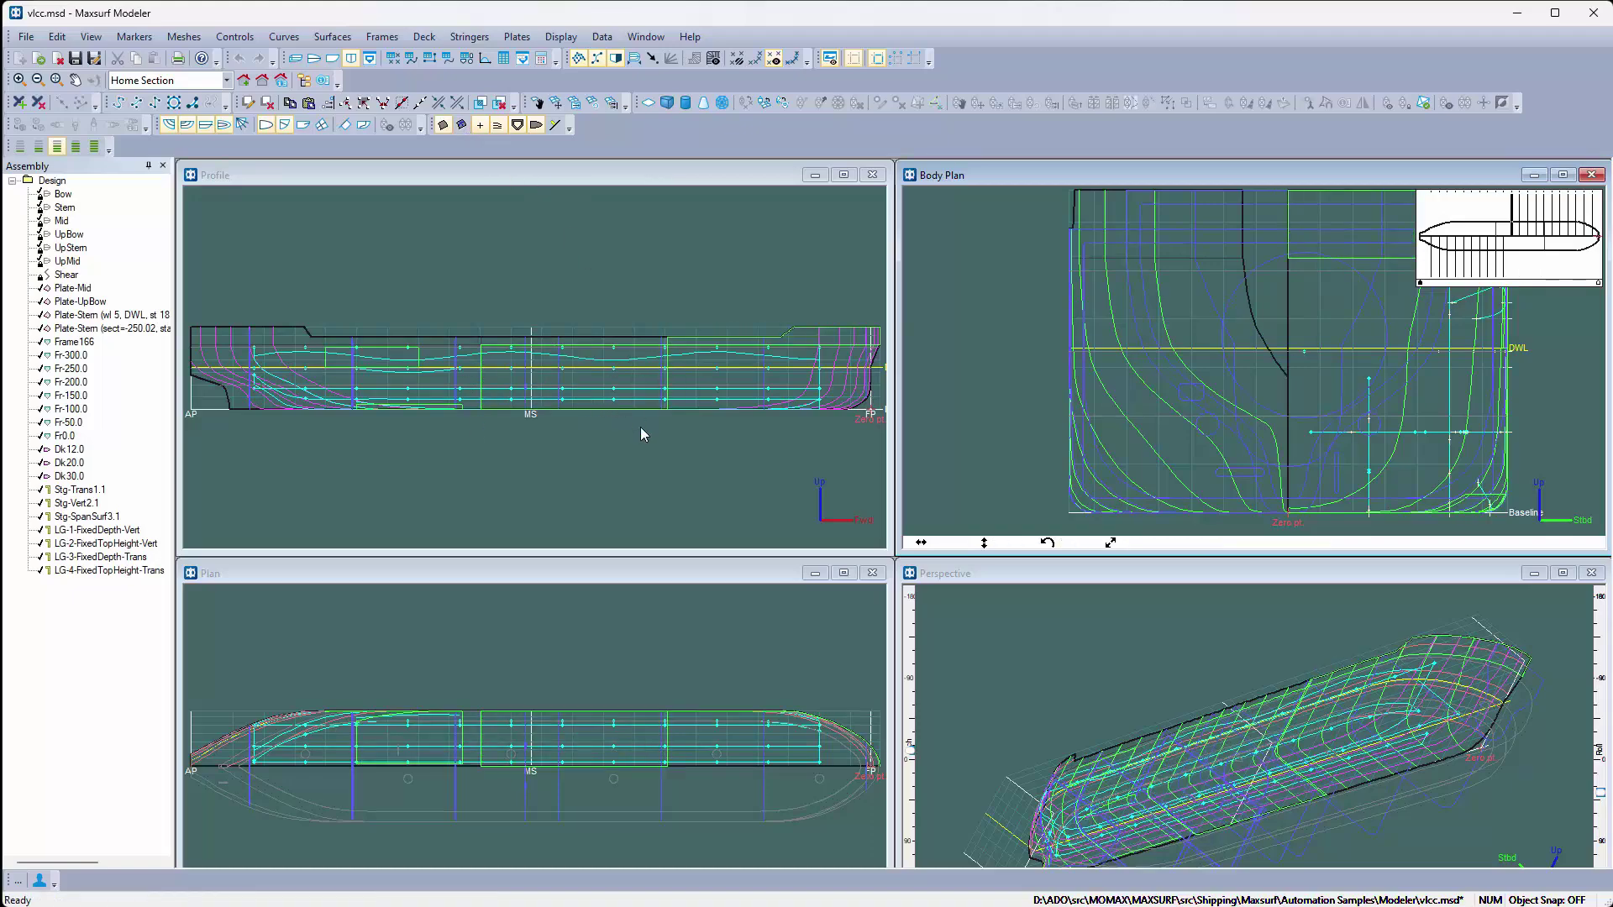
{"action": "left_click", "coordinate": [1562, 573]}
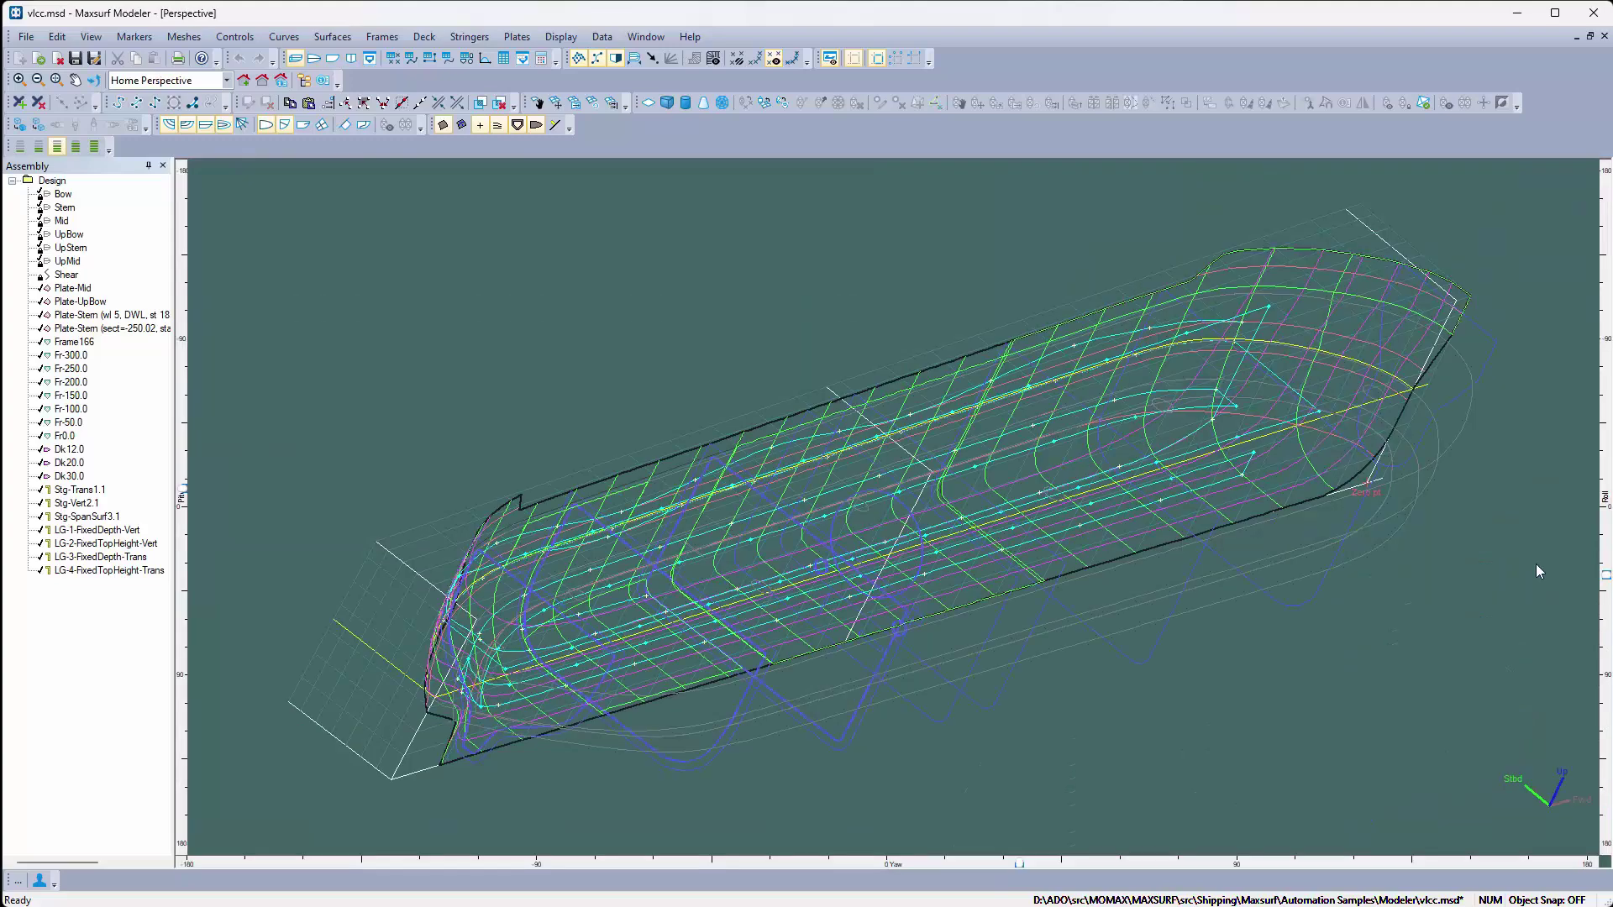
{"action": "left_click", "coordinate": [19, 126]}
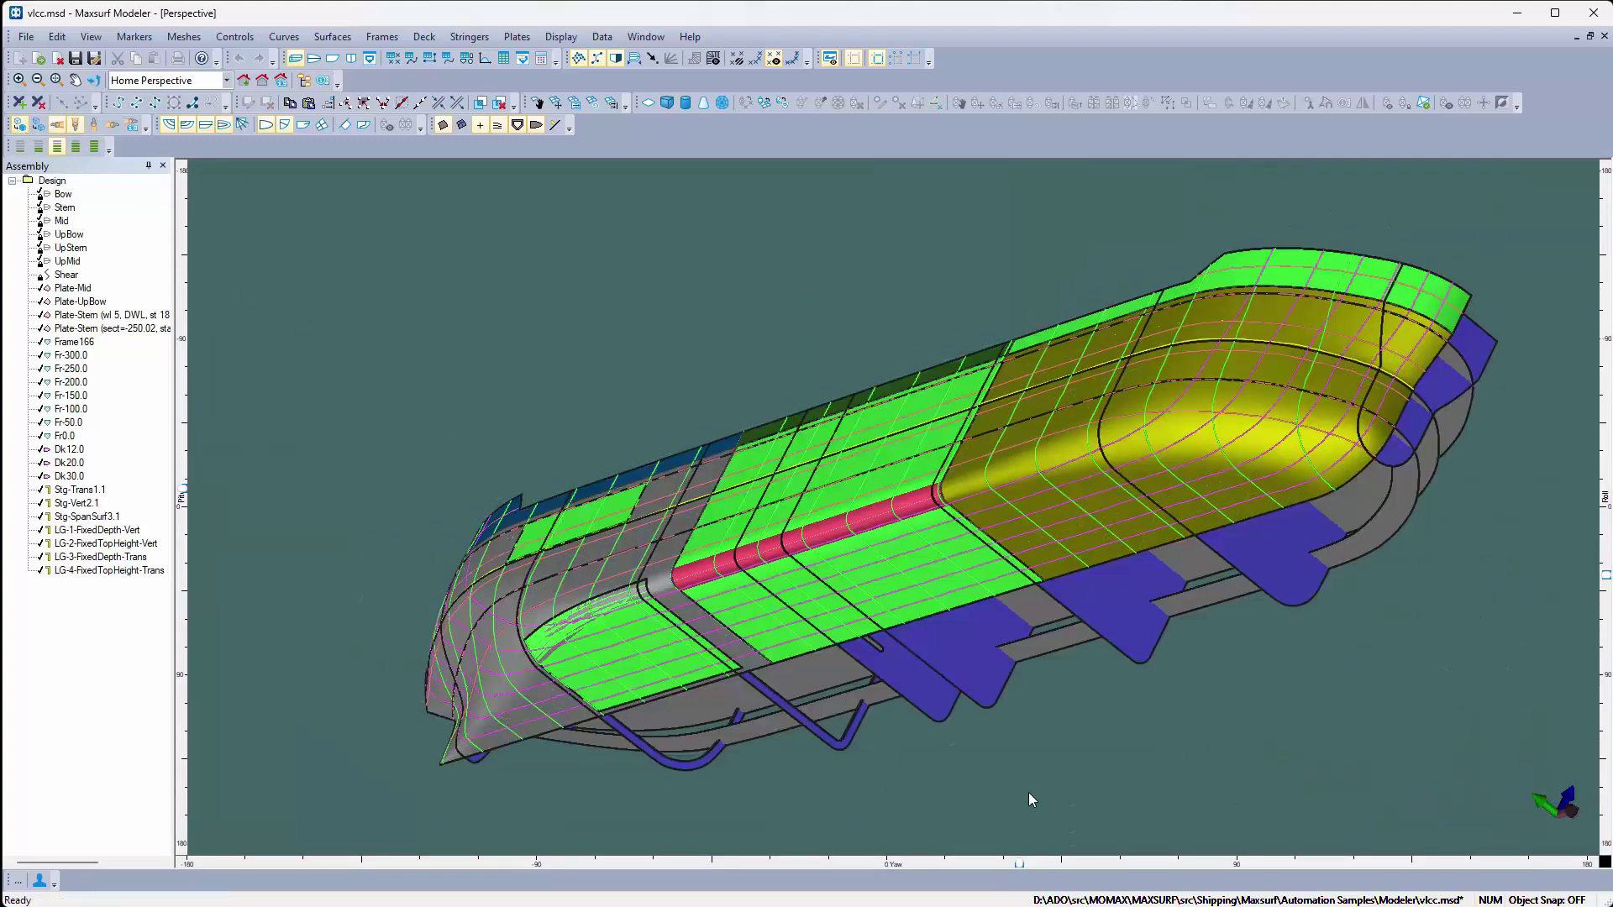